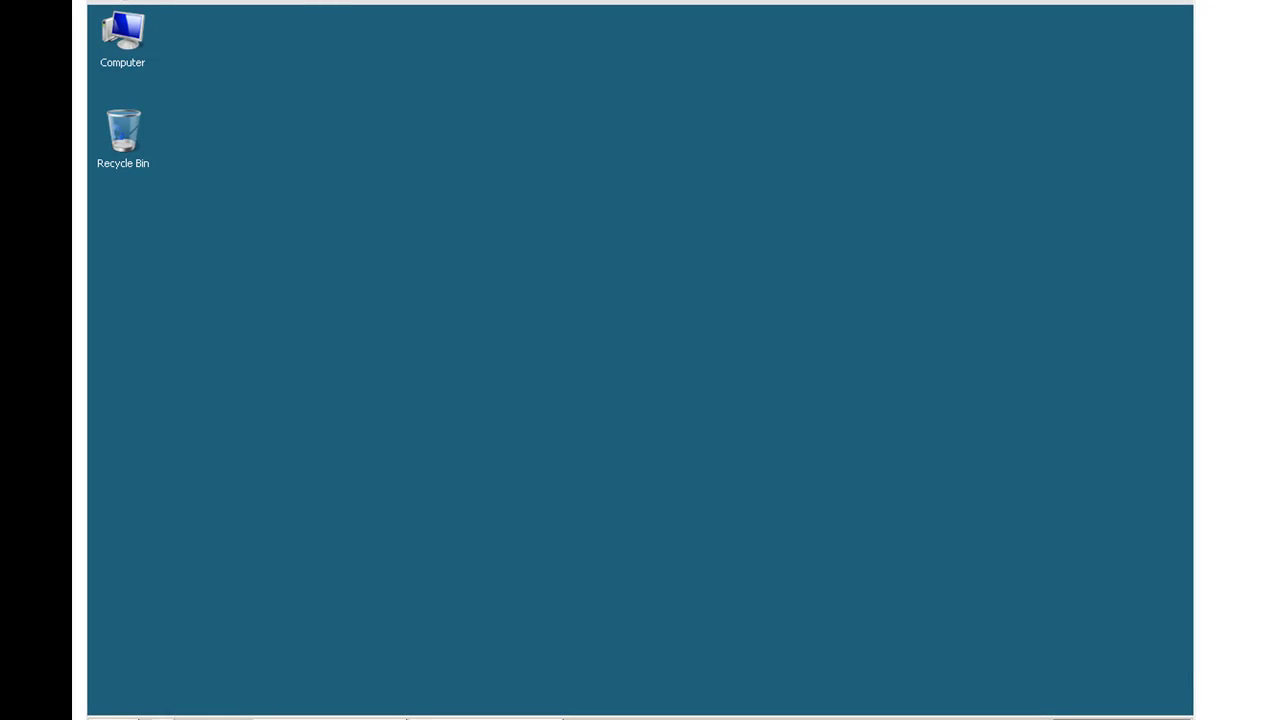
- Open the Services console via a search for "ser" and show the Active Directory Domain Services description in the extended view
left_click(112, 718)
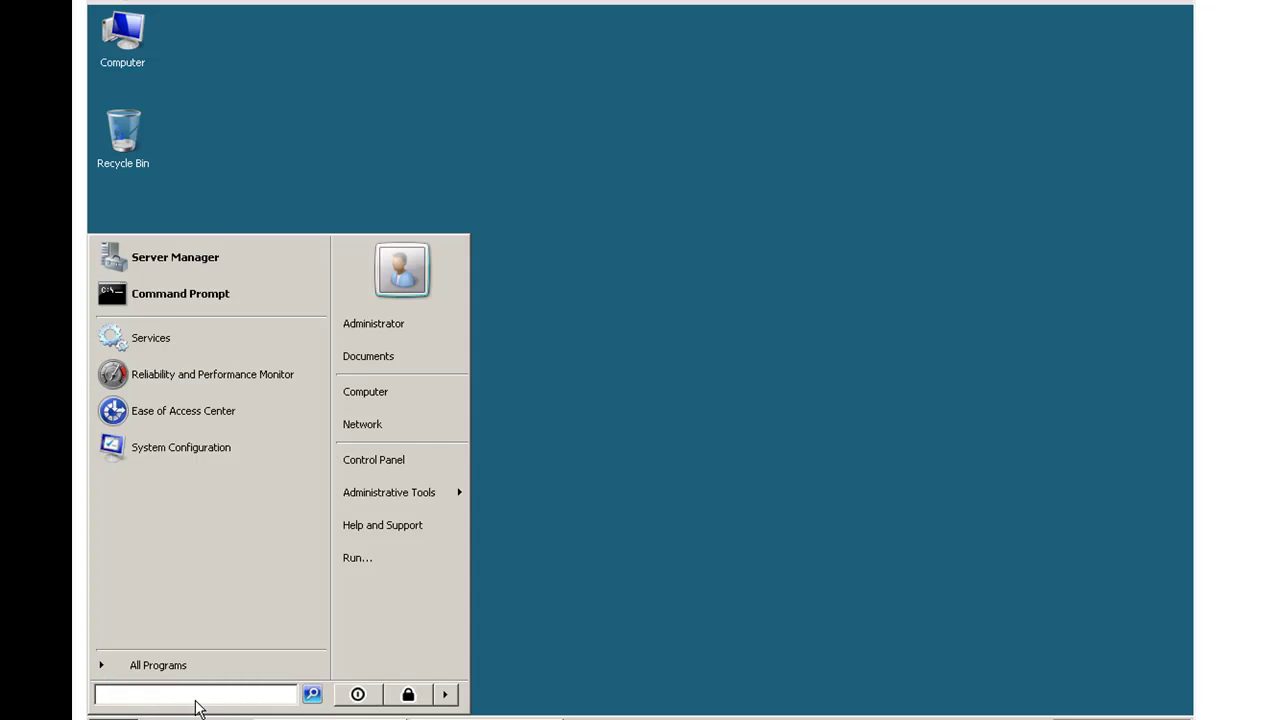
type("ser")
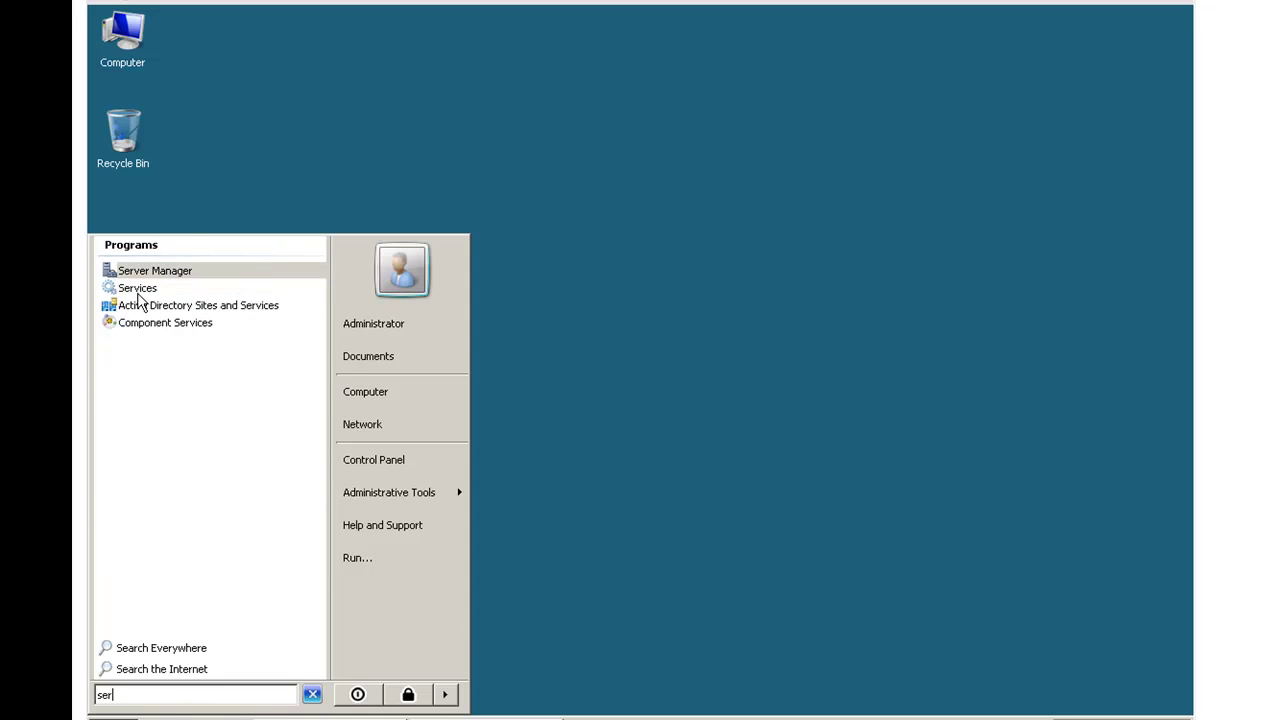
left_click(165, 322)
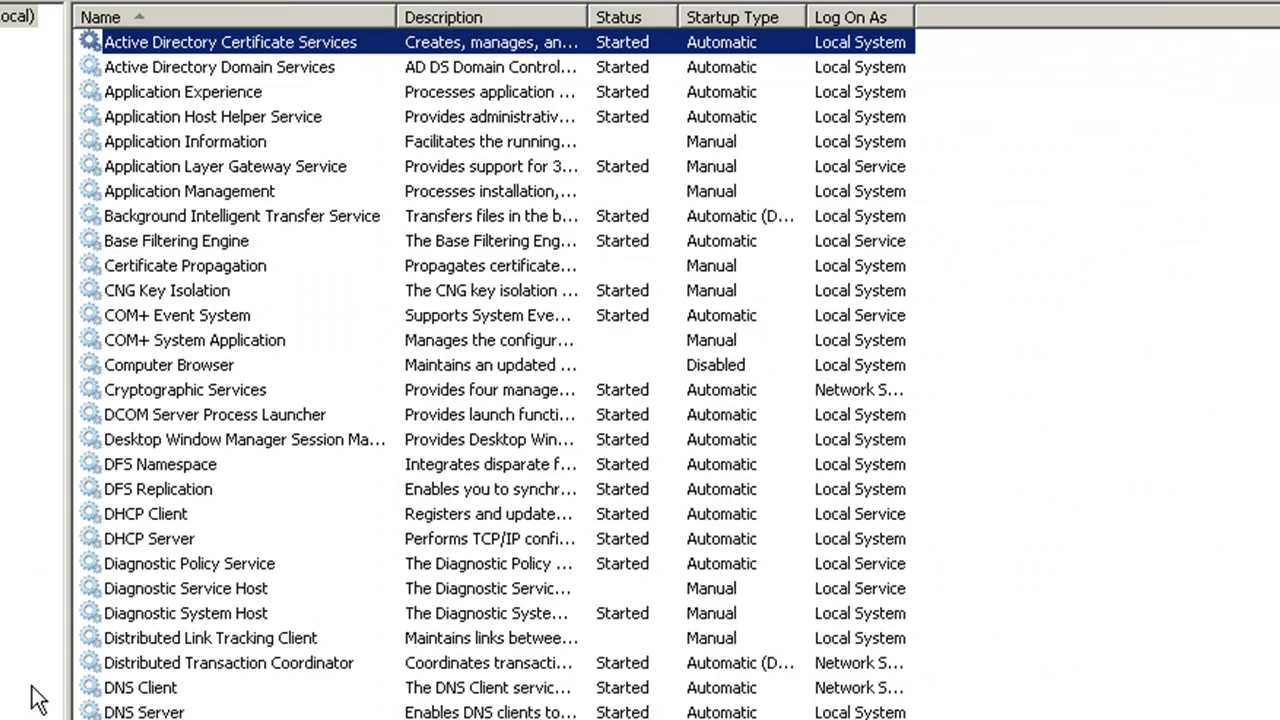
left_click(110, 715)
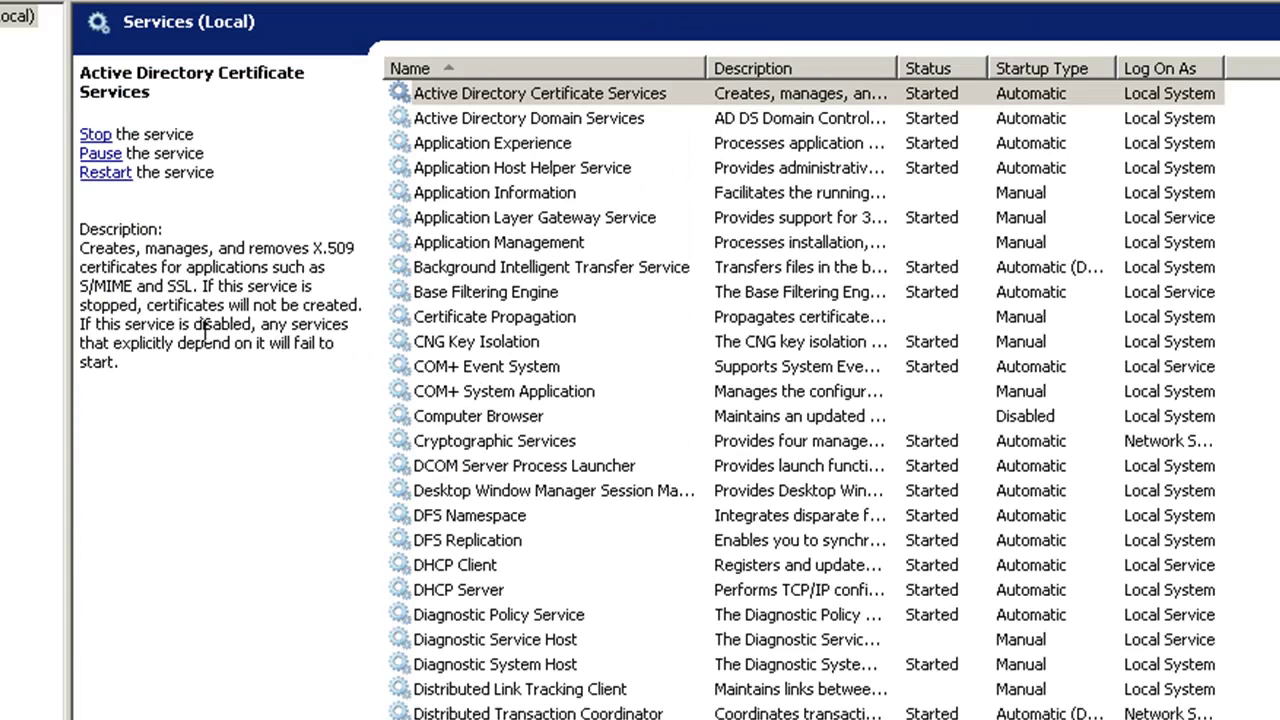
left_click(481, 127)
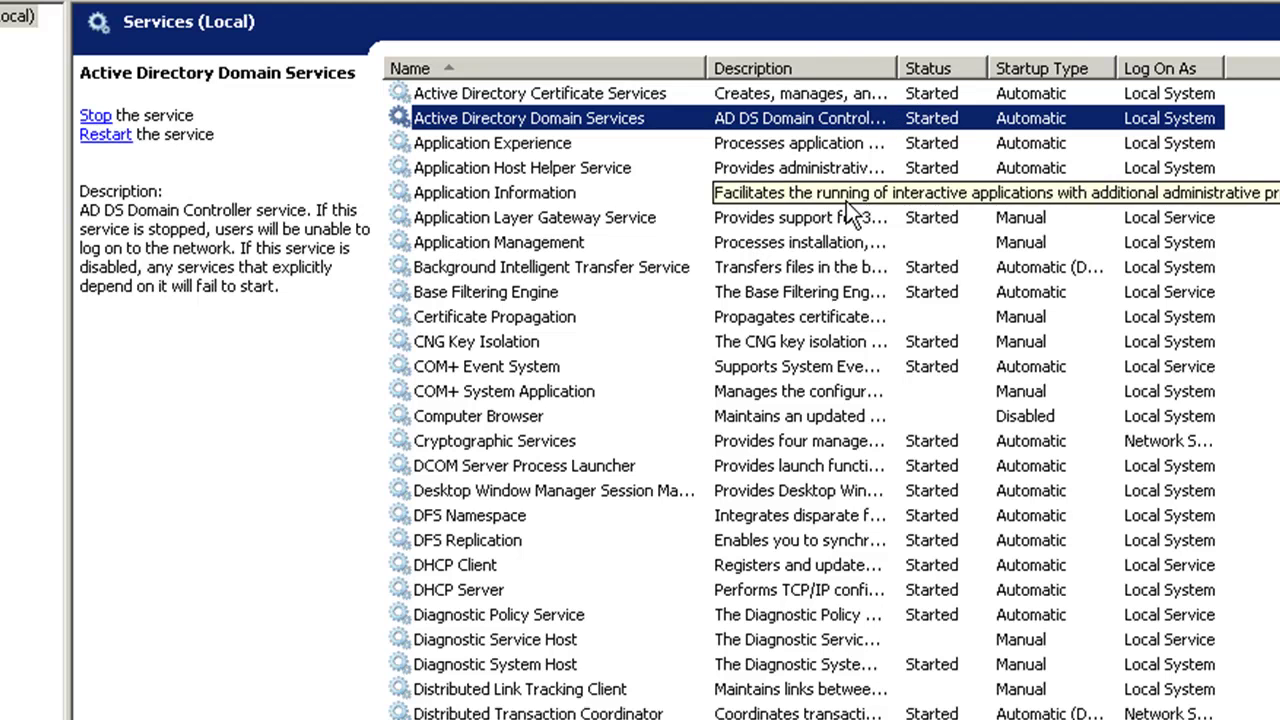
- Sort the services by status with started ones first and look through the started and stopped services
left_click(926, 65)
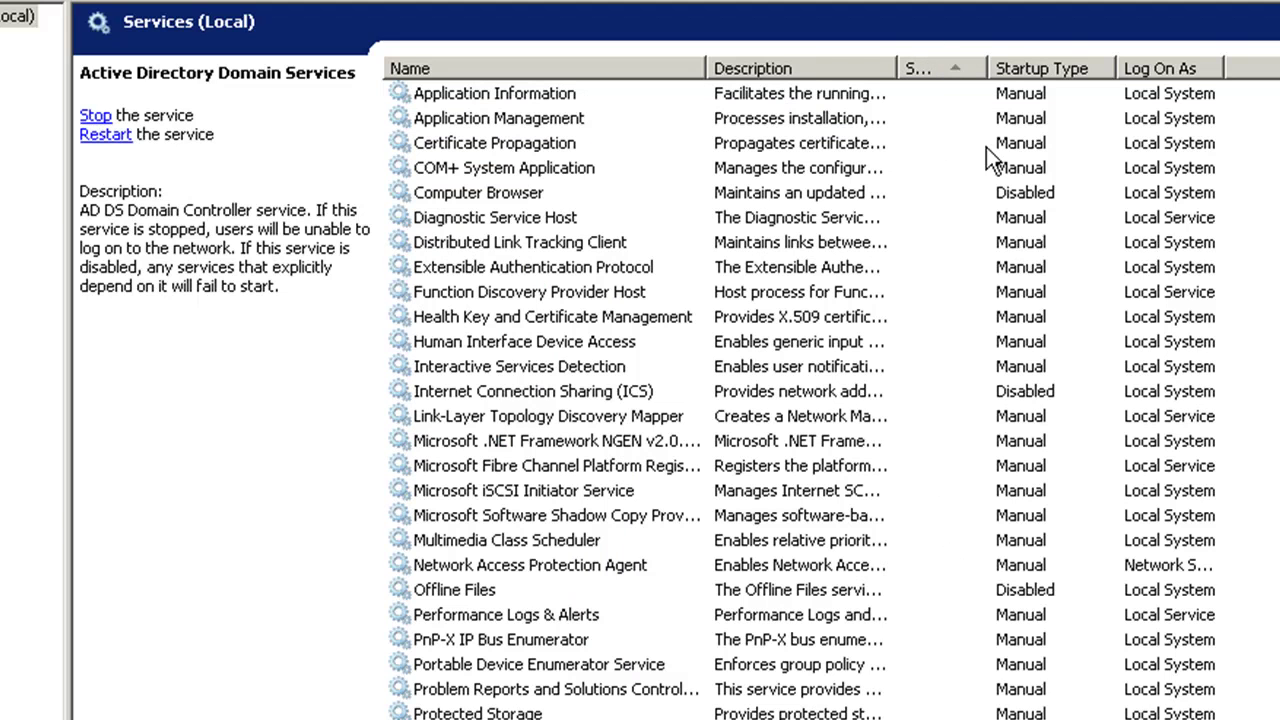
left_click(922, 71)
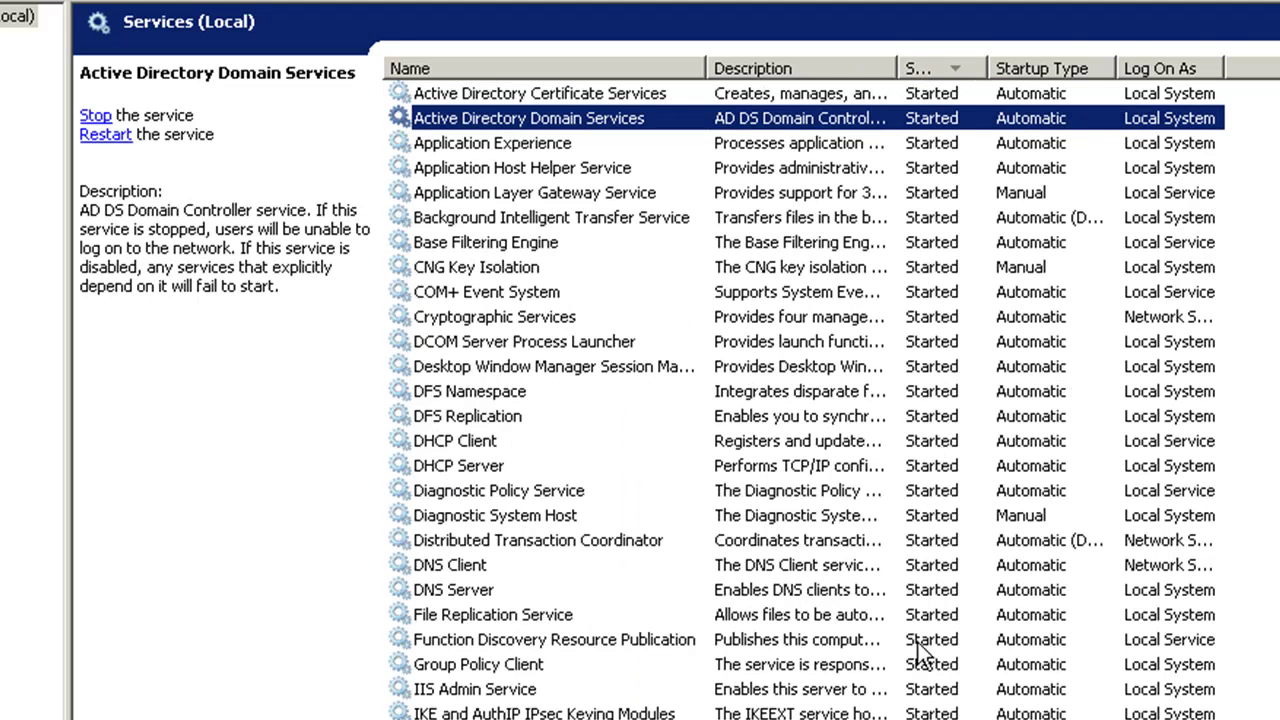
scroll(800, 400, "down", 18)
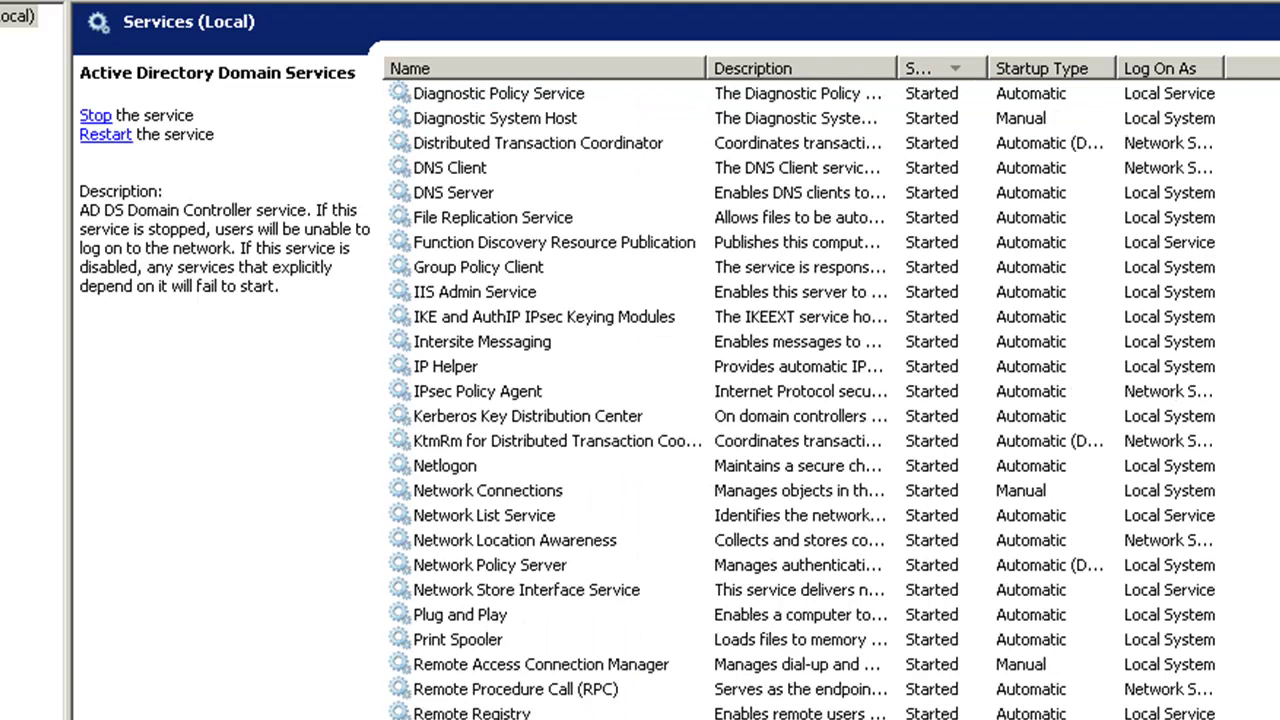
scroll(800, 400, "down", 1)
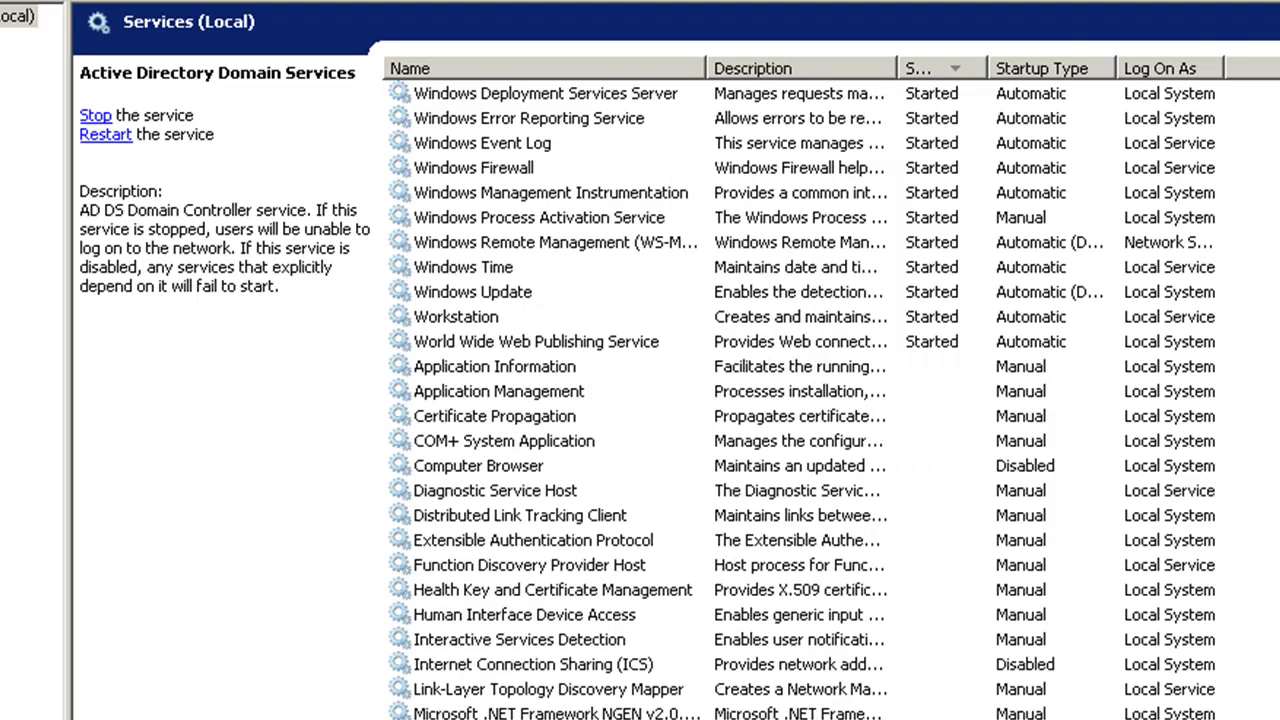
scroll(800, 400, "up", 19)
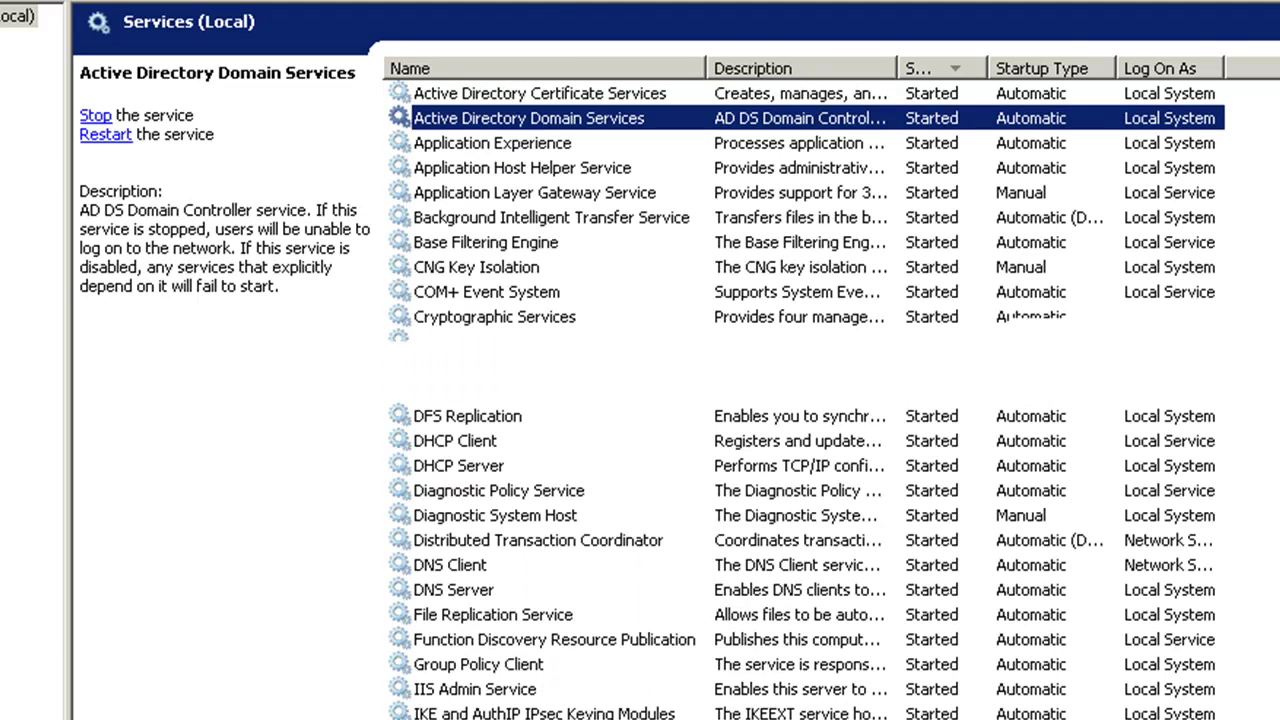
- Sort the services by startup type and review the automatic, delayed-start and disabled ones
left_click(1033, 71)
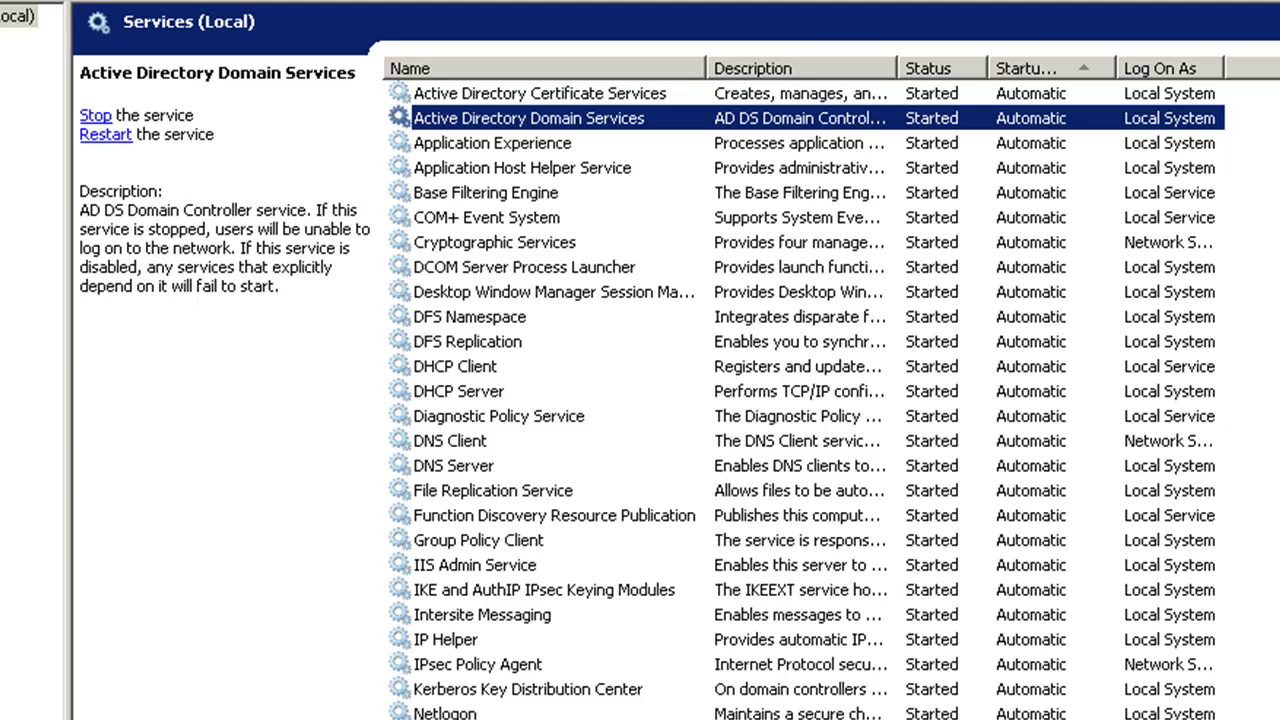
scroll(800, 400, "down", 9)
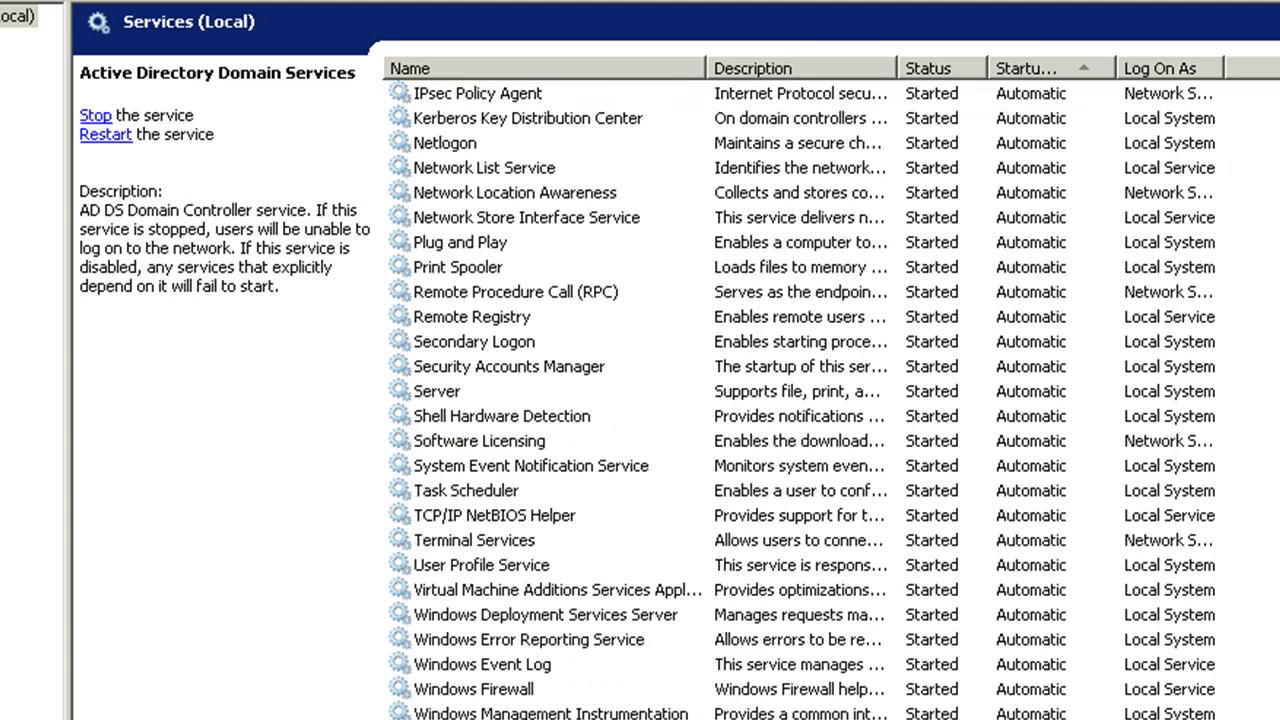
scroll(800, 400, "down", 2)
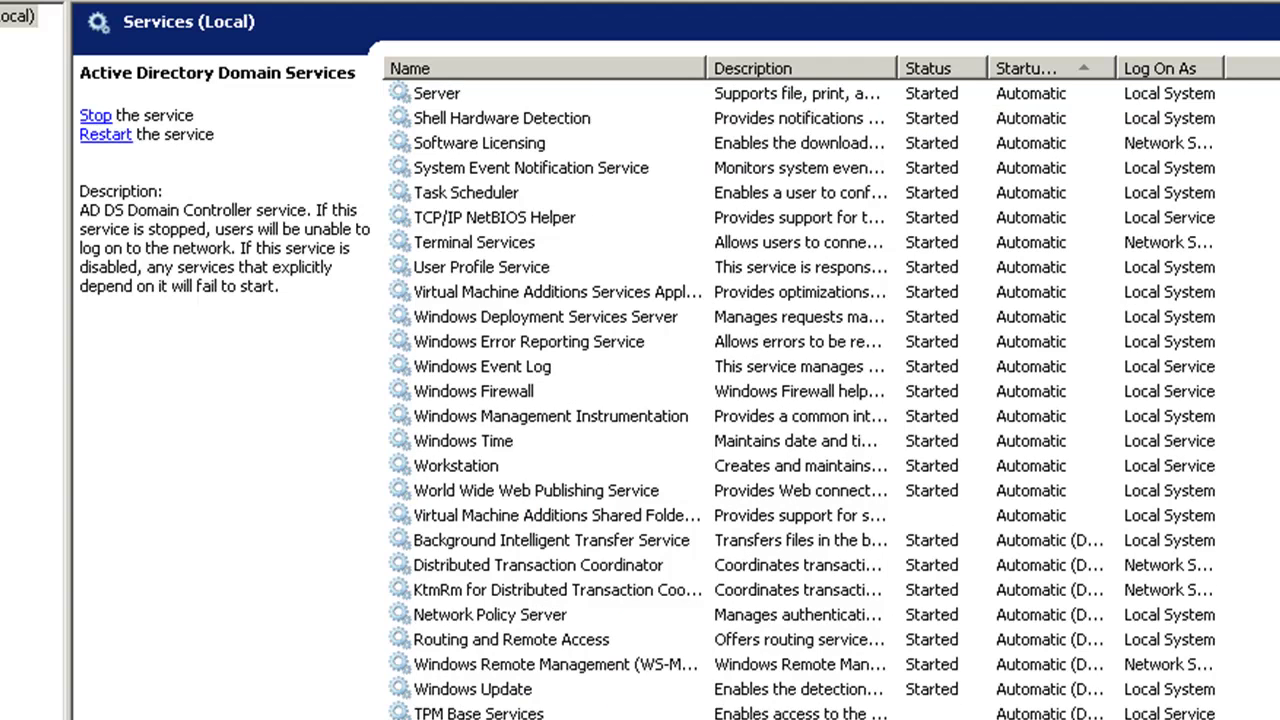
scroll(800, 400, "down", 1)
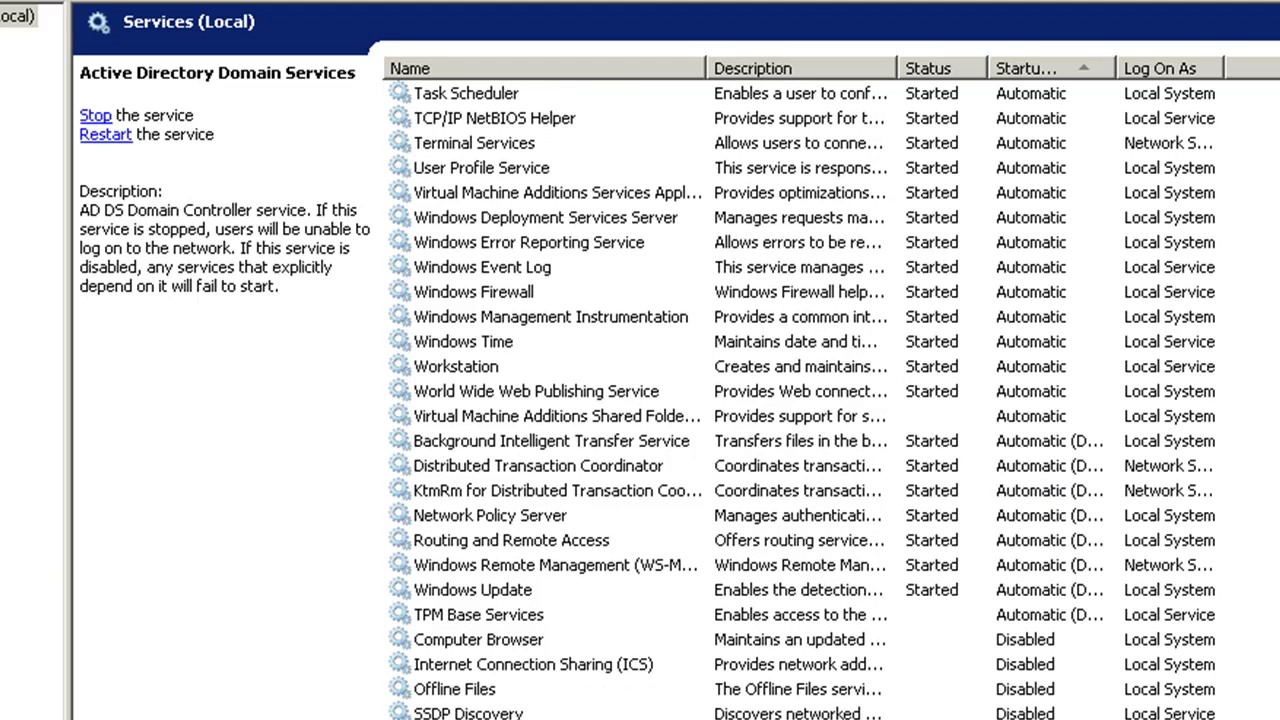
- Examine the available startup types in the Computer Browser service's properties, then close them without changing anything
right_click(1031, 642)
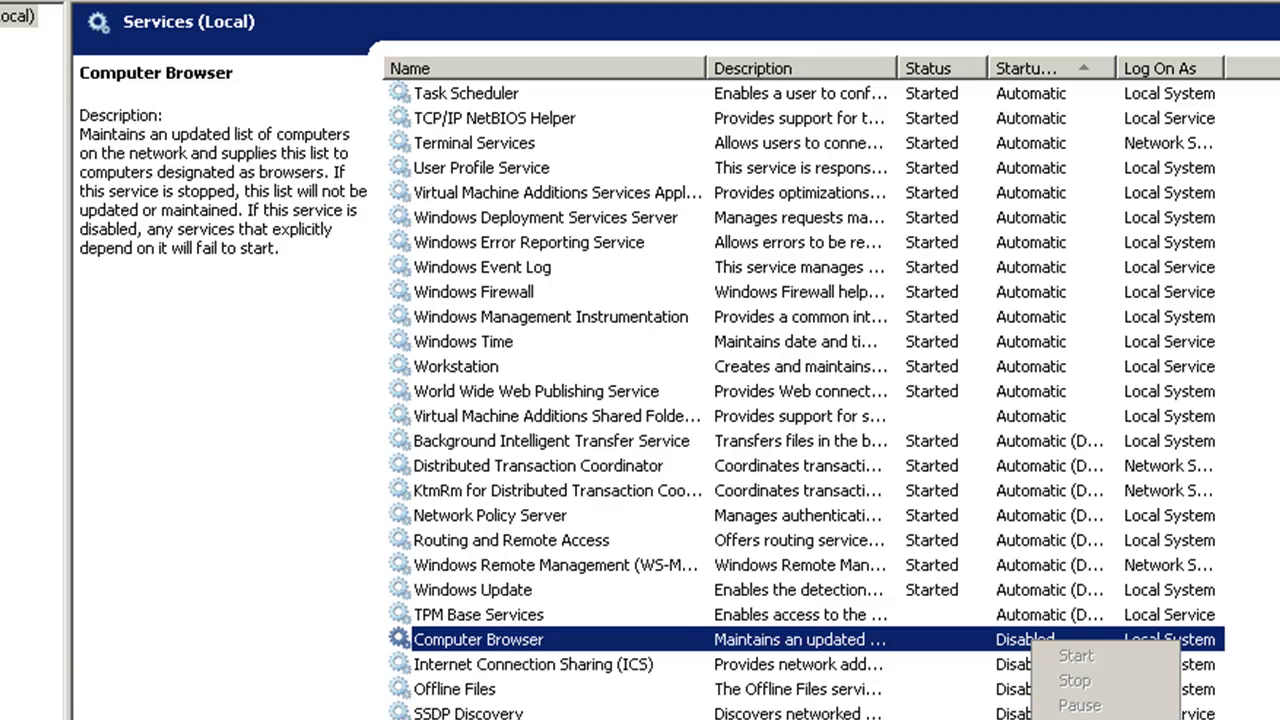
key("Return")
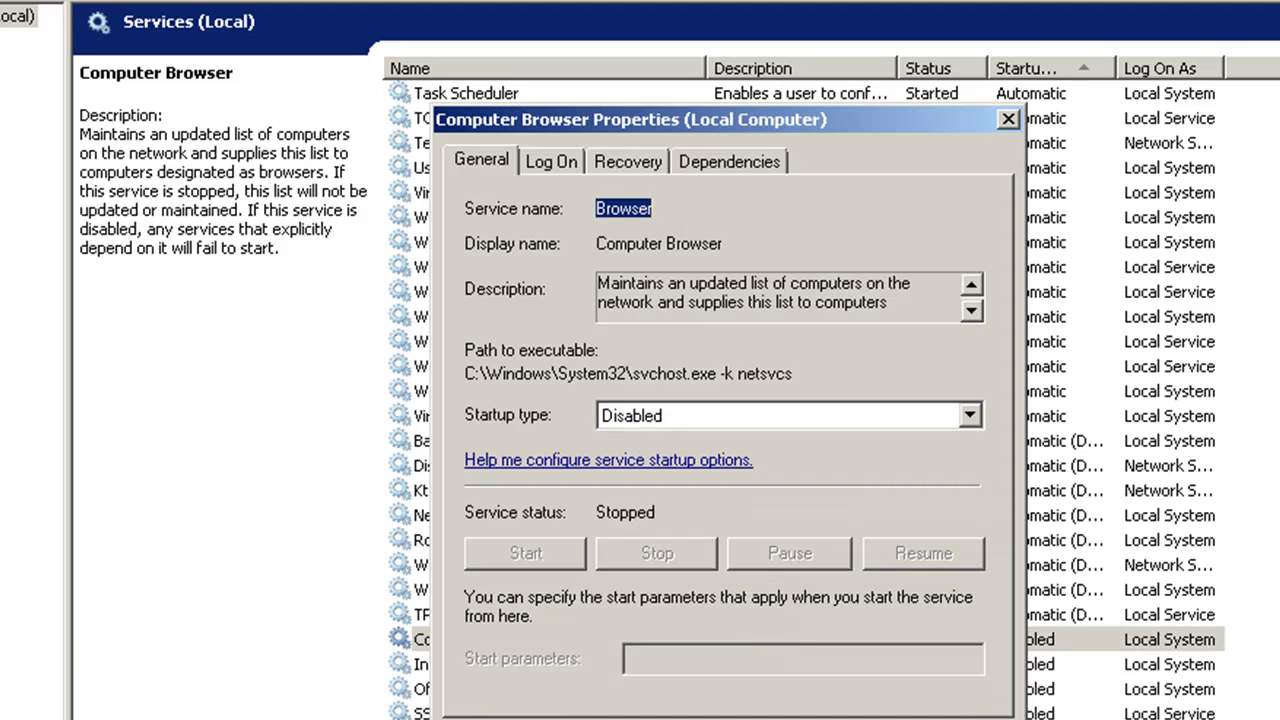
left_click(970, 415)
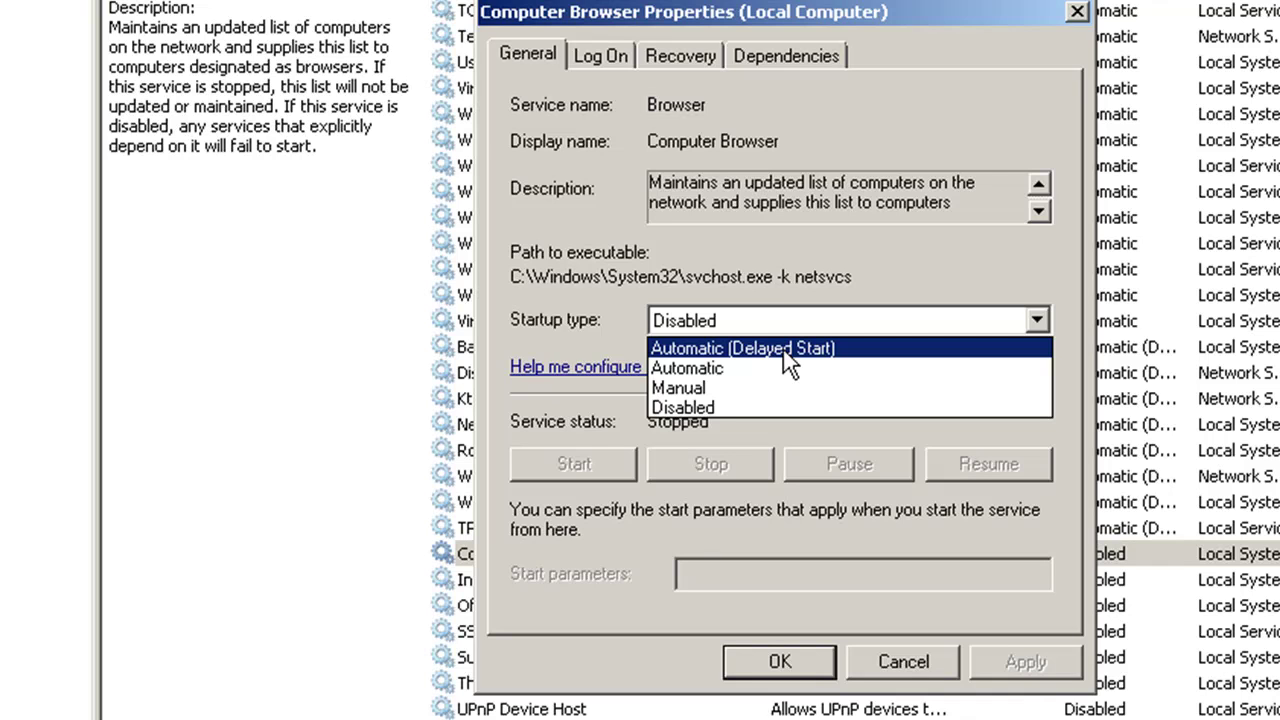
left_click(1077, 14)
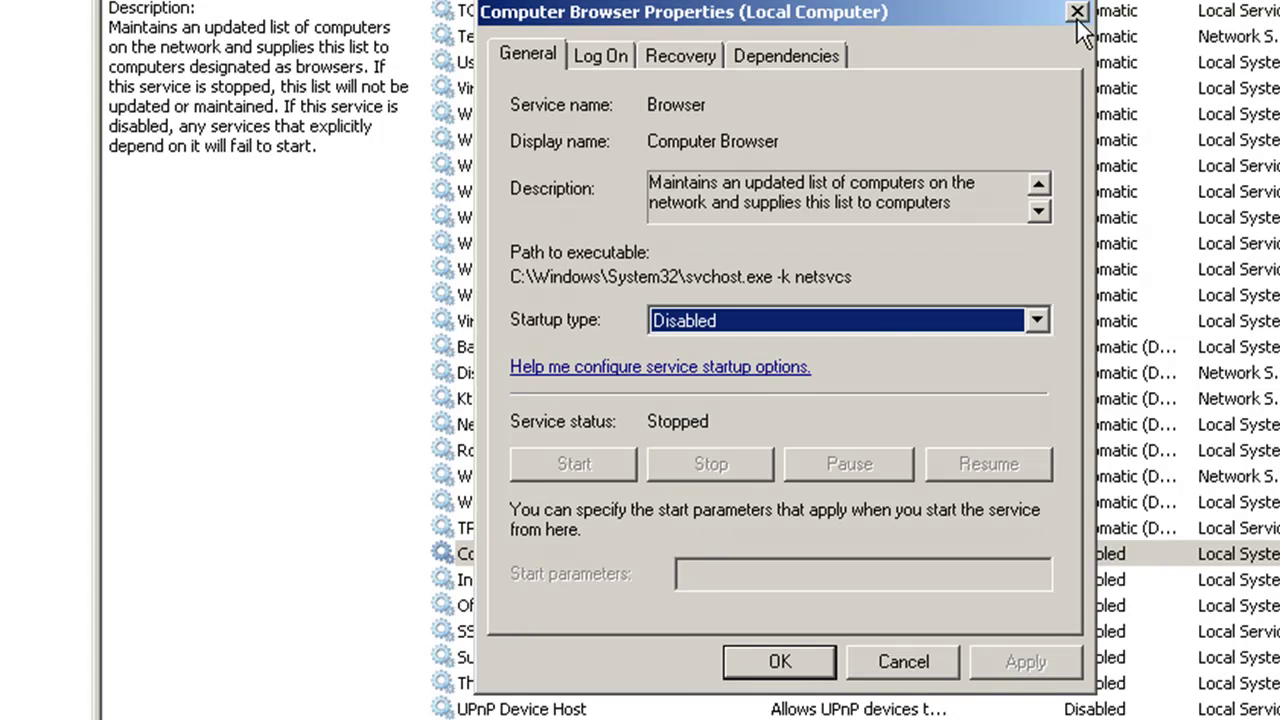
left_click(1077, 13)
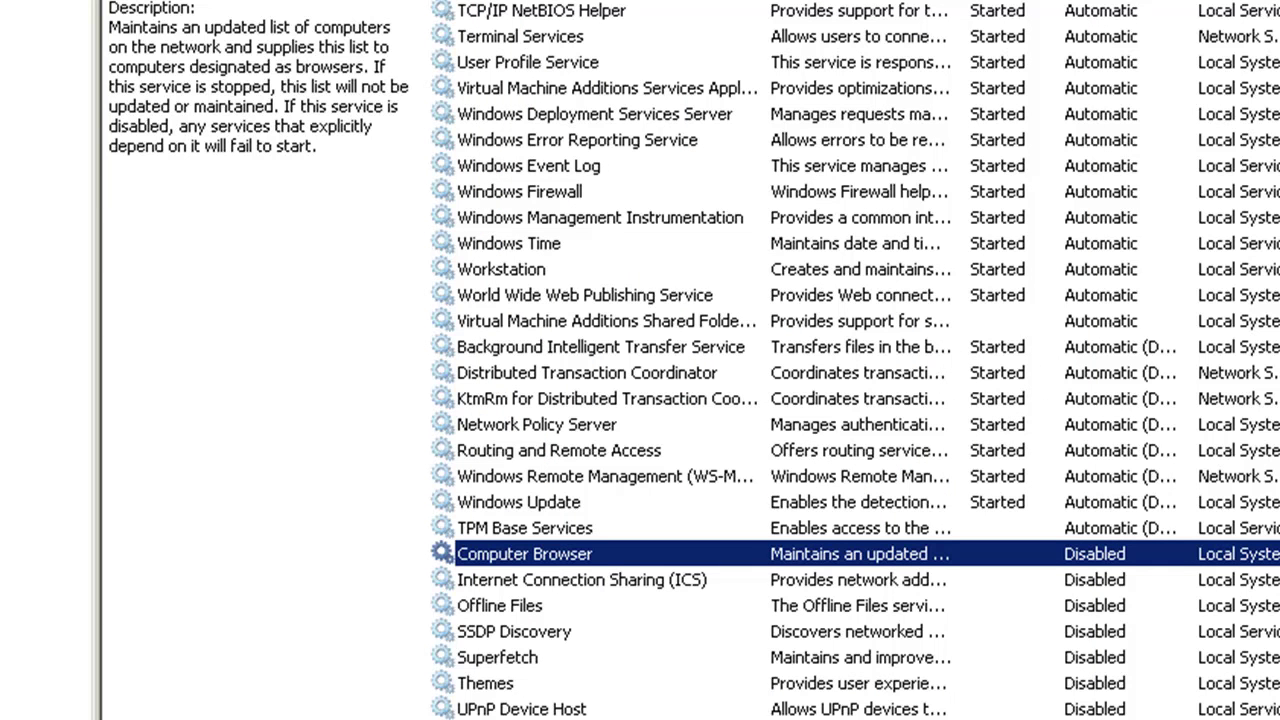
- Select the Application Layer Gateway Service and open its properties
key("a")
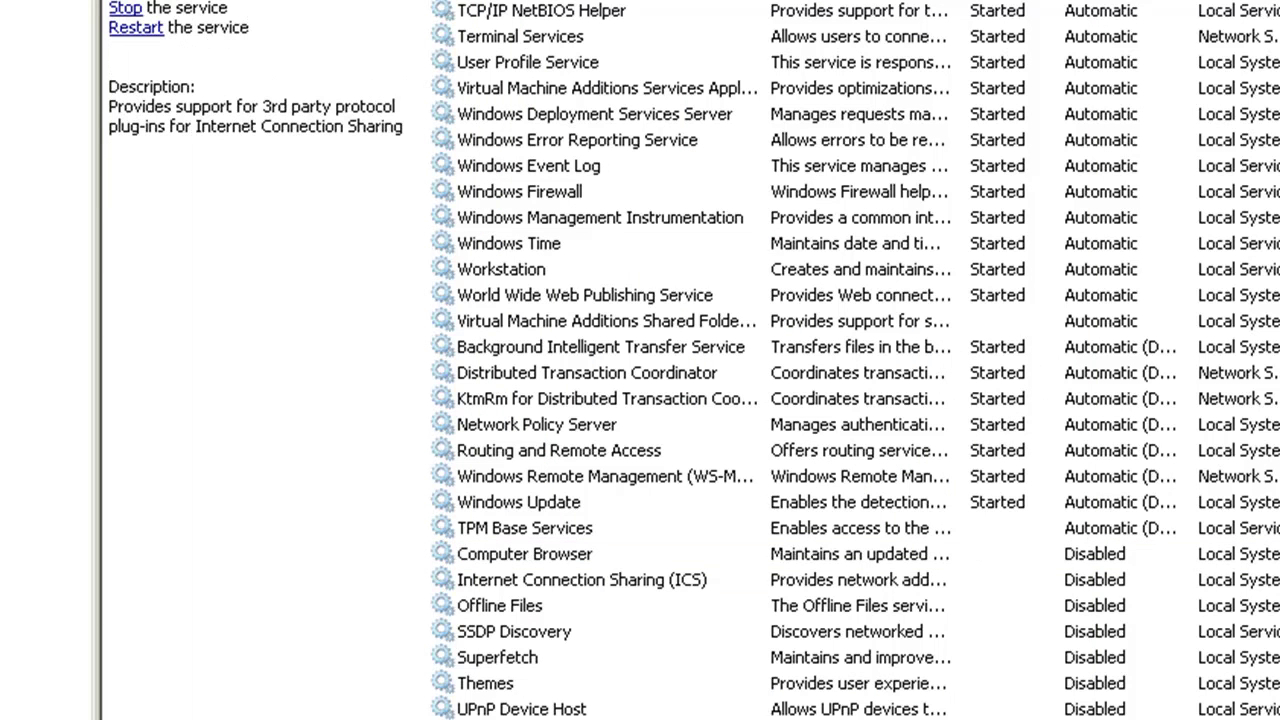
key("shift+F10")
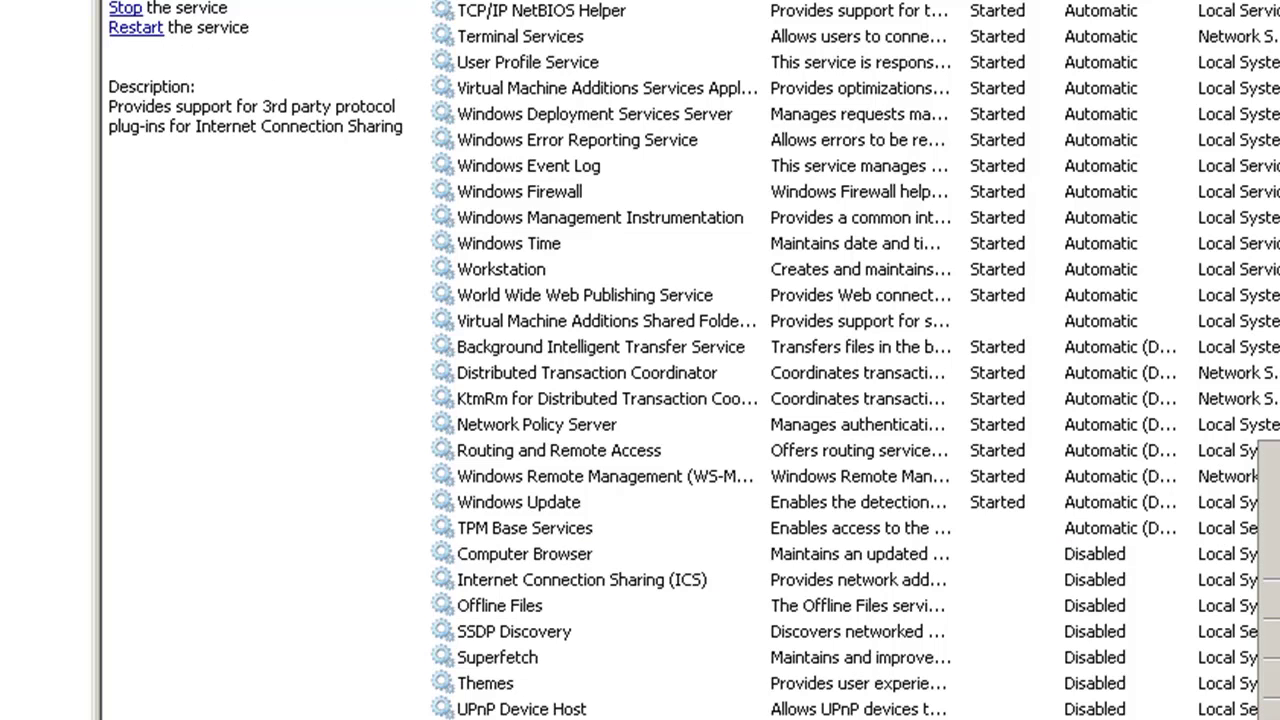
key("Up")
key("Up")
left_click(1270, 680)
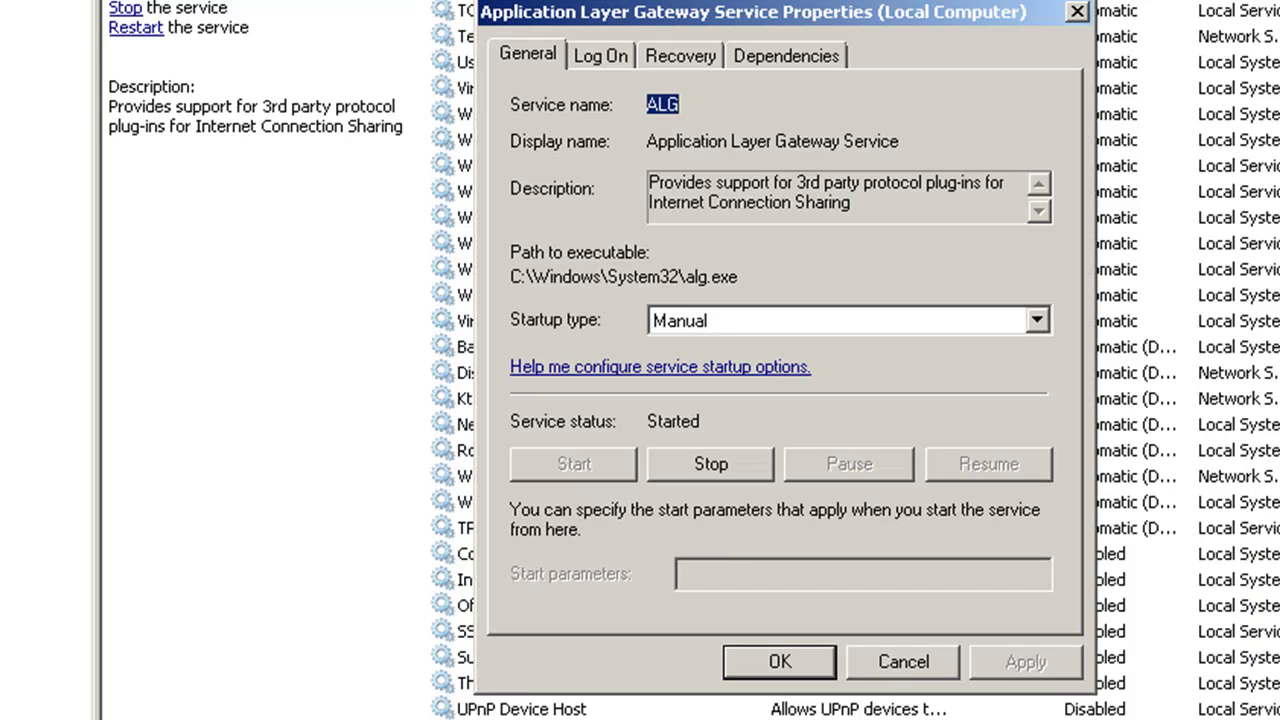
- Review the Application Layer Gateway Service's log-on account, recovery actions and dependencies, then close its properties
left_click(602, 62)
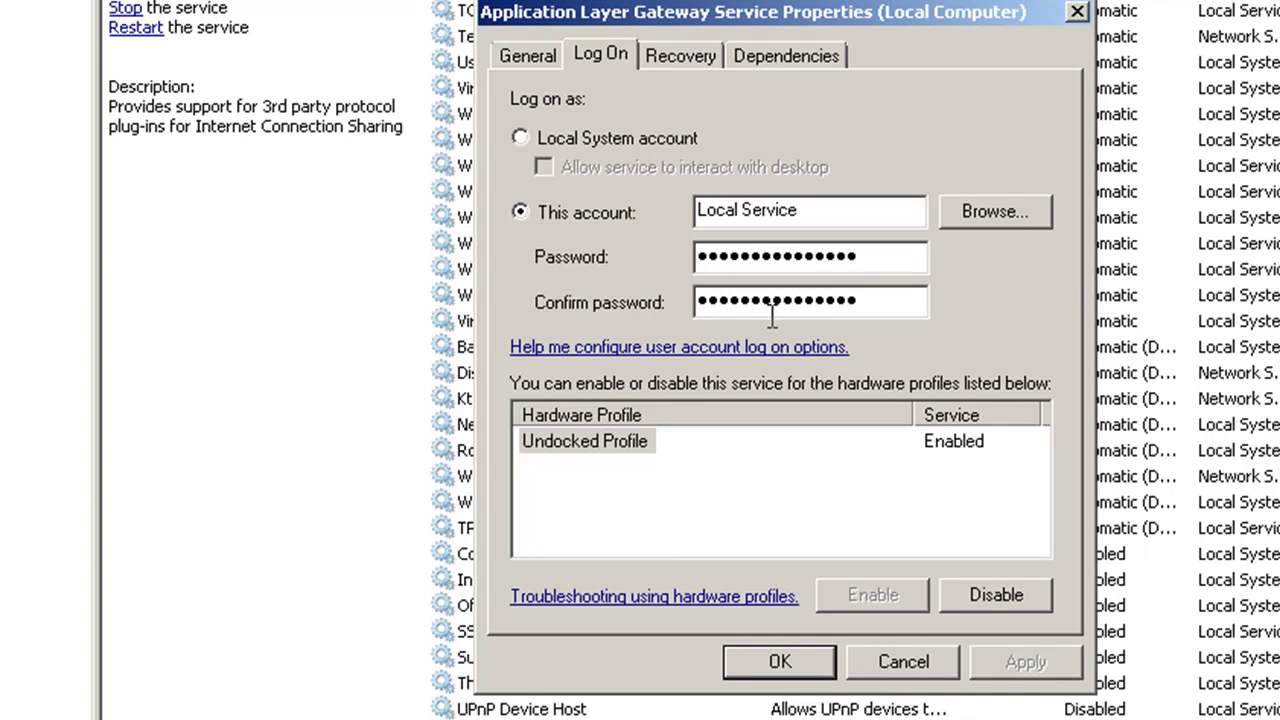
left_click(671, 50)
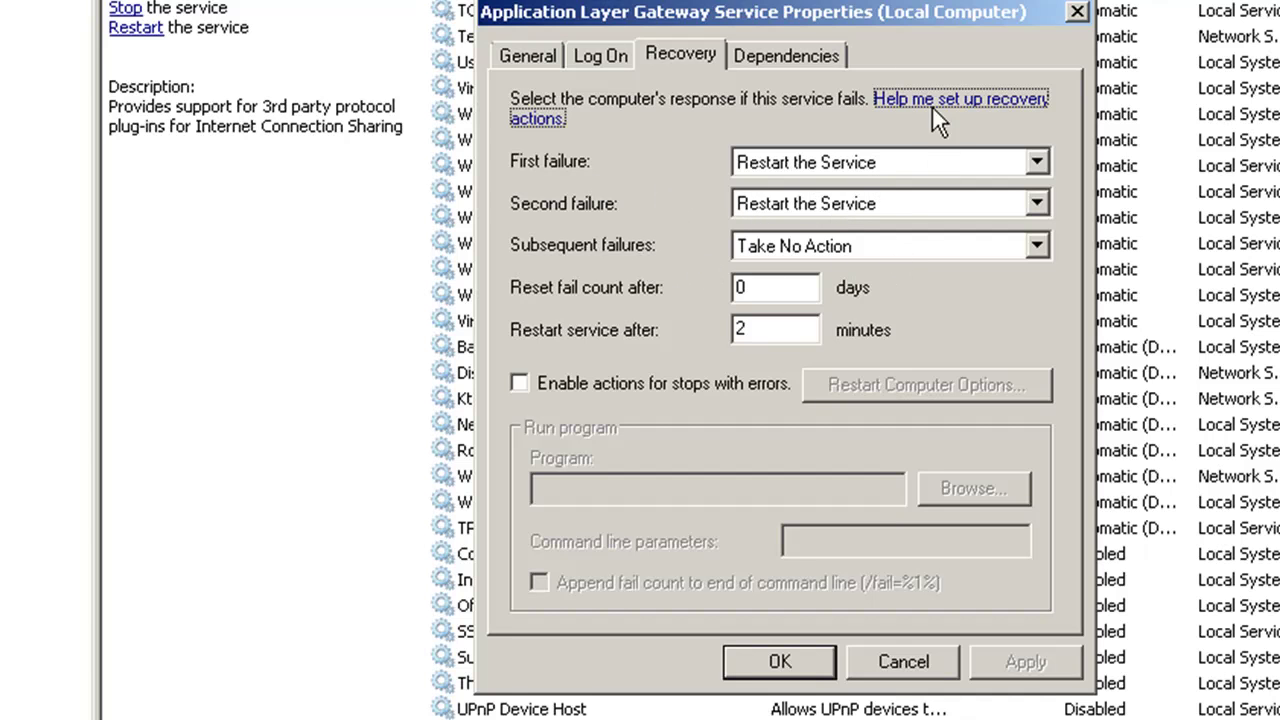
left_click(791, 60)
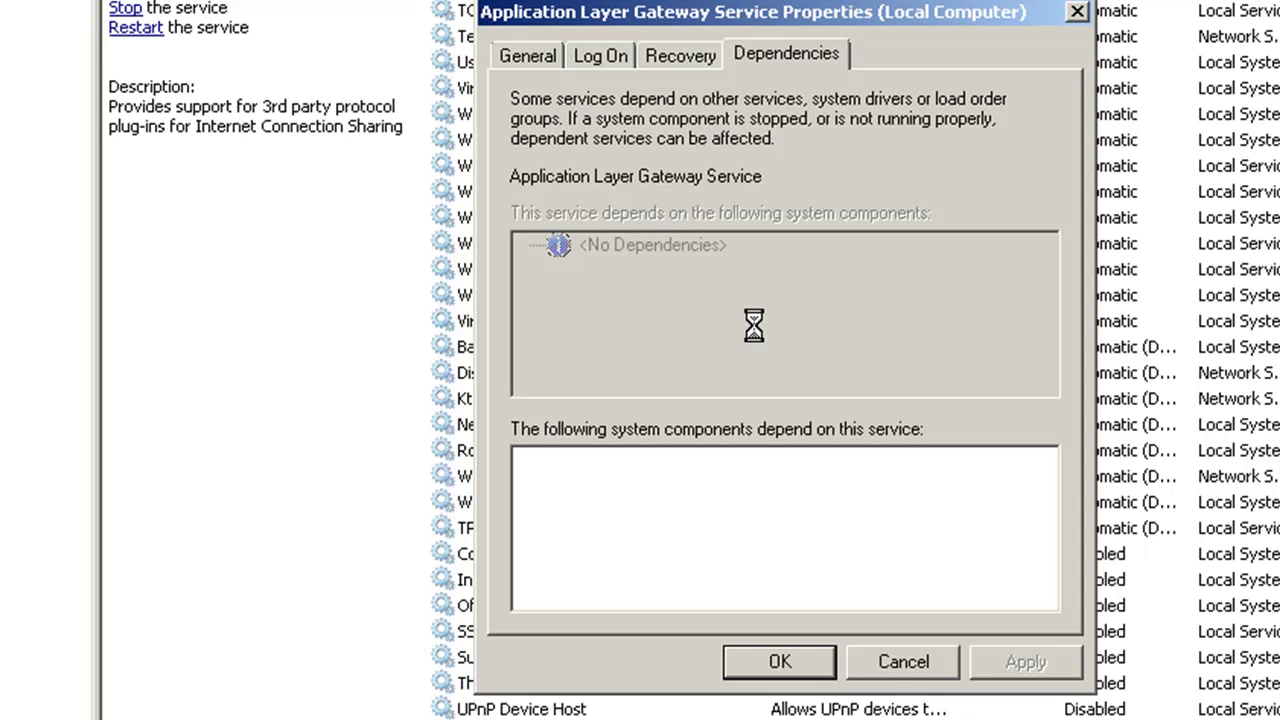
left_click(1075, 12)
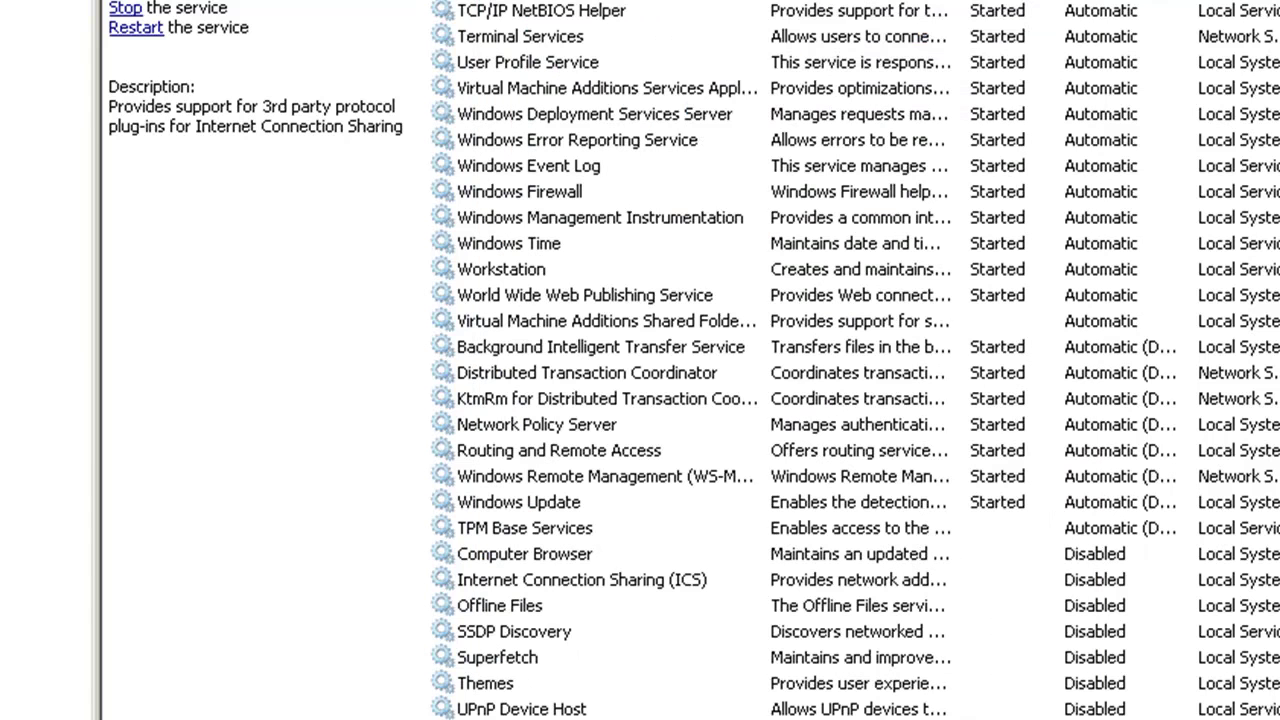
- Sort the services list alphabetically by name and select the Computer Browser service
scroll(762, 68, "down", 5)
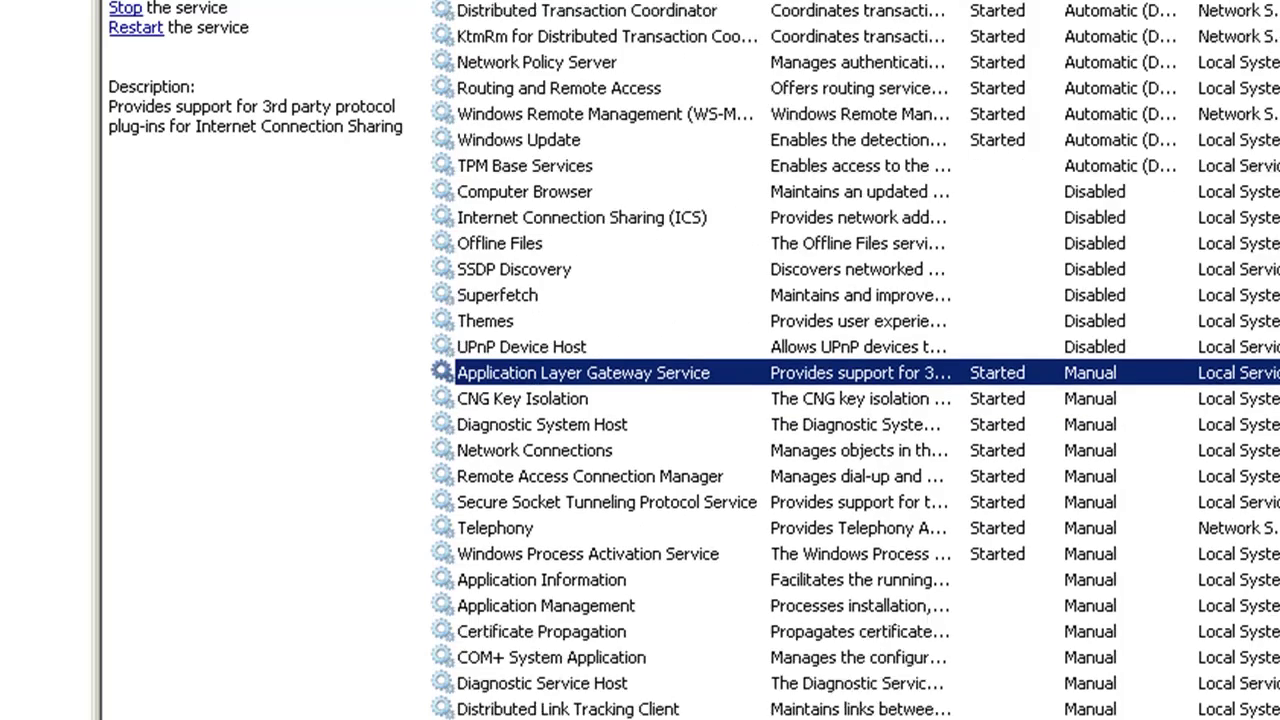
scroll(762, 68, "up", 3)
scroll(762, 68, "up", 15)
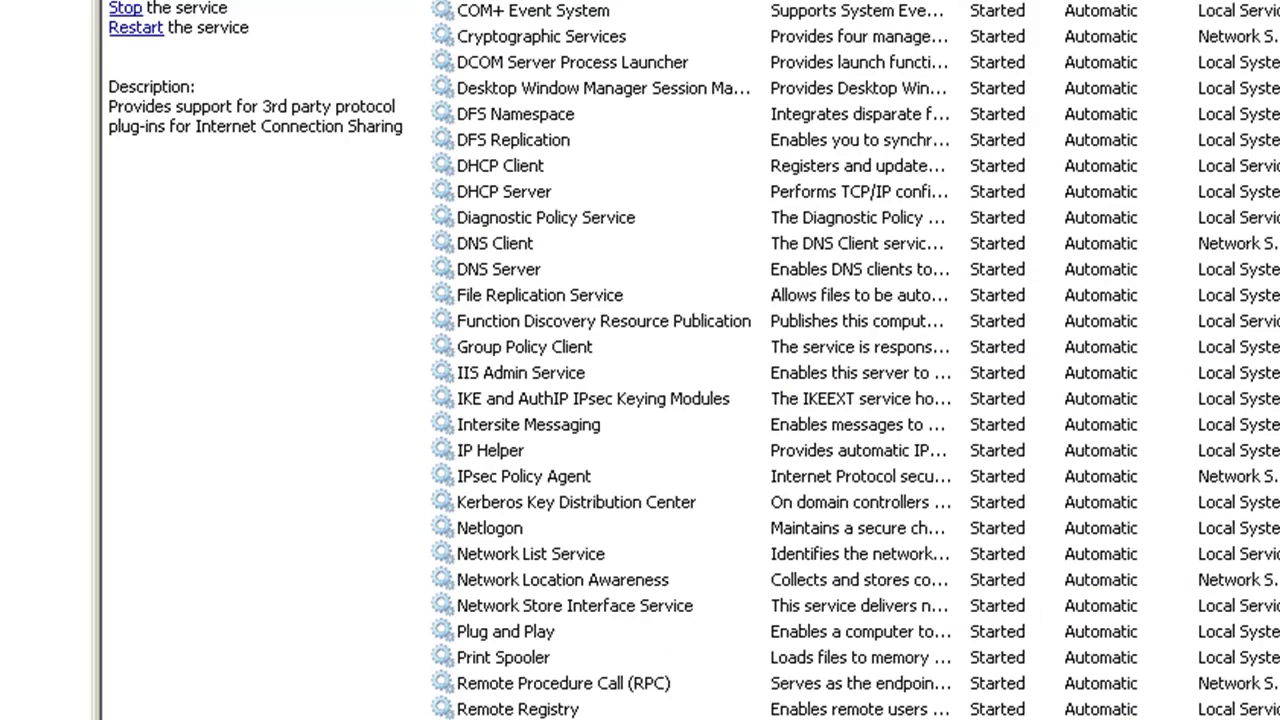
scroll(850, 360, "up", 2)
left_click(509, 230)
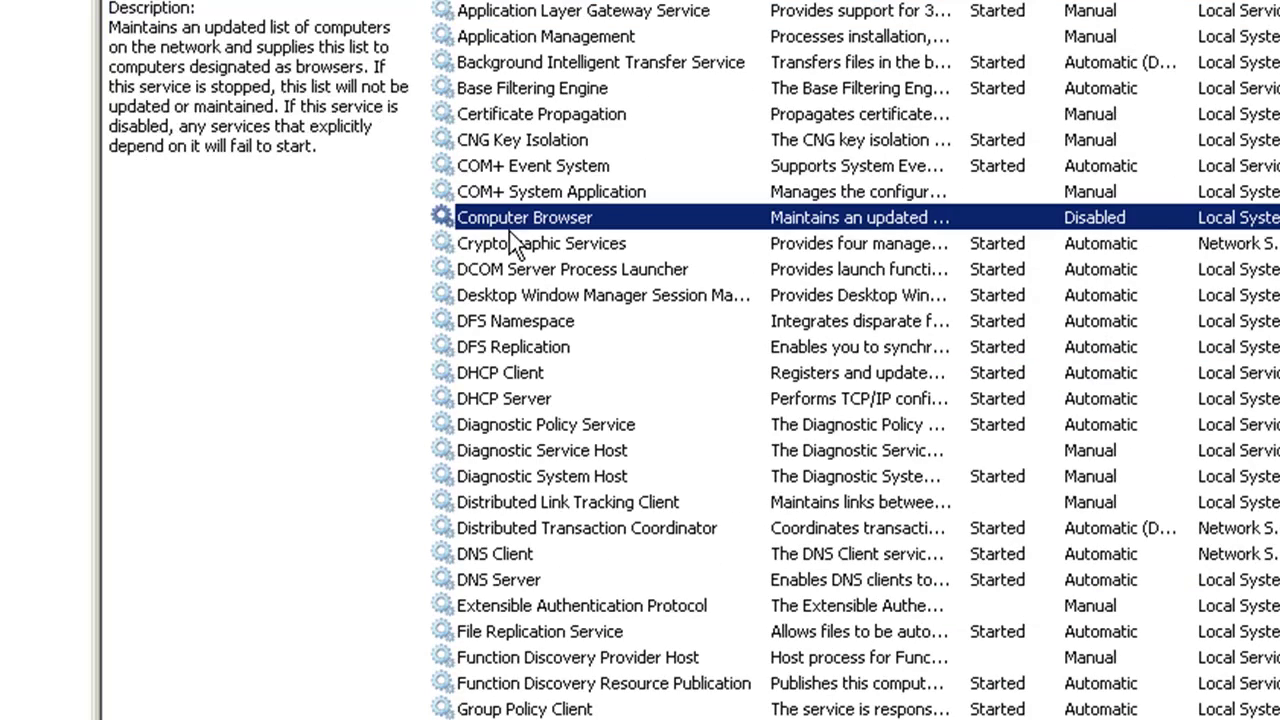
- Find the Server service in the list and open its properties
scroll(510, 240, "down", 4)
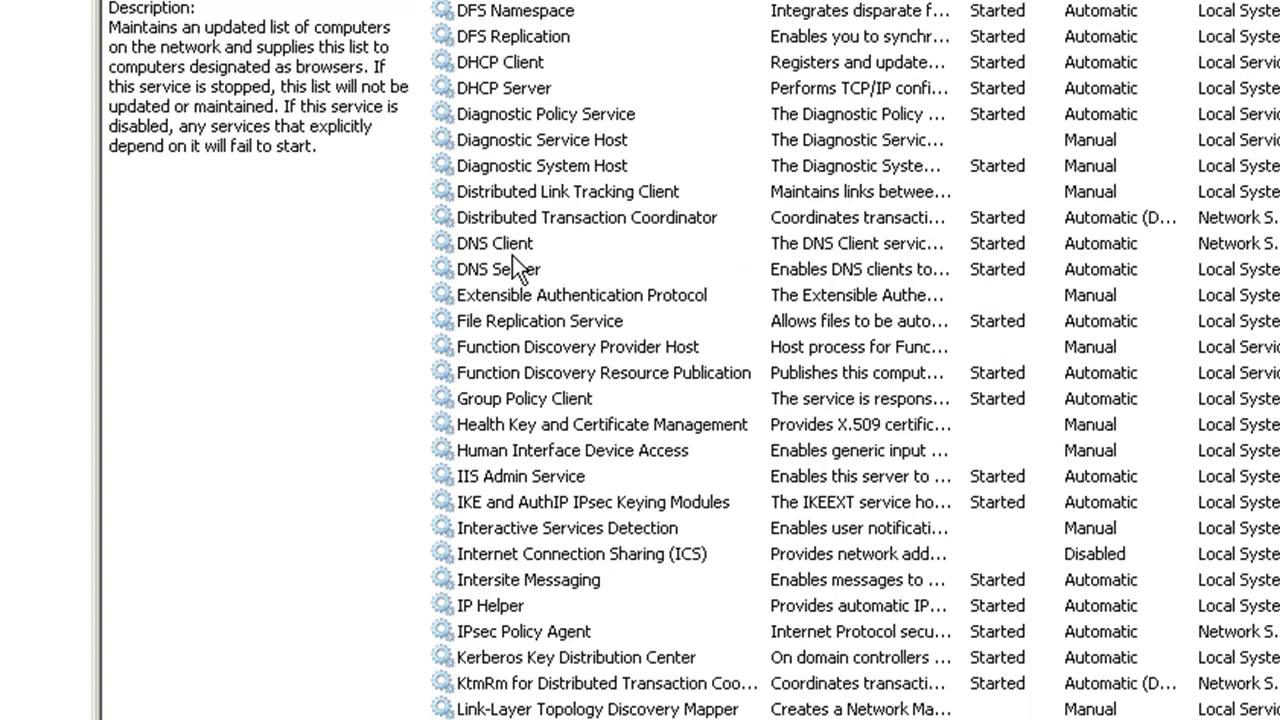
scroll(512, 256, "down", 12)
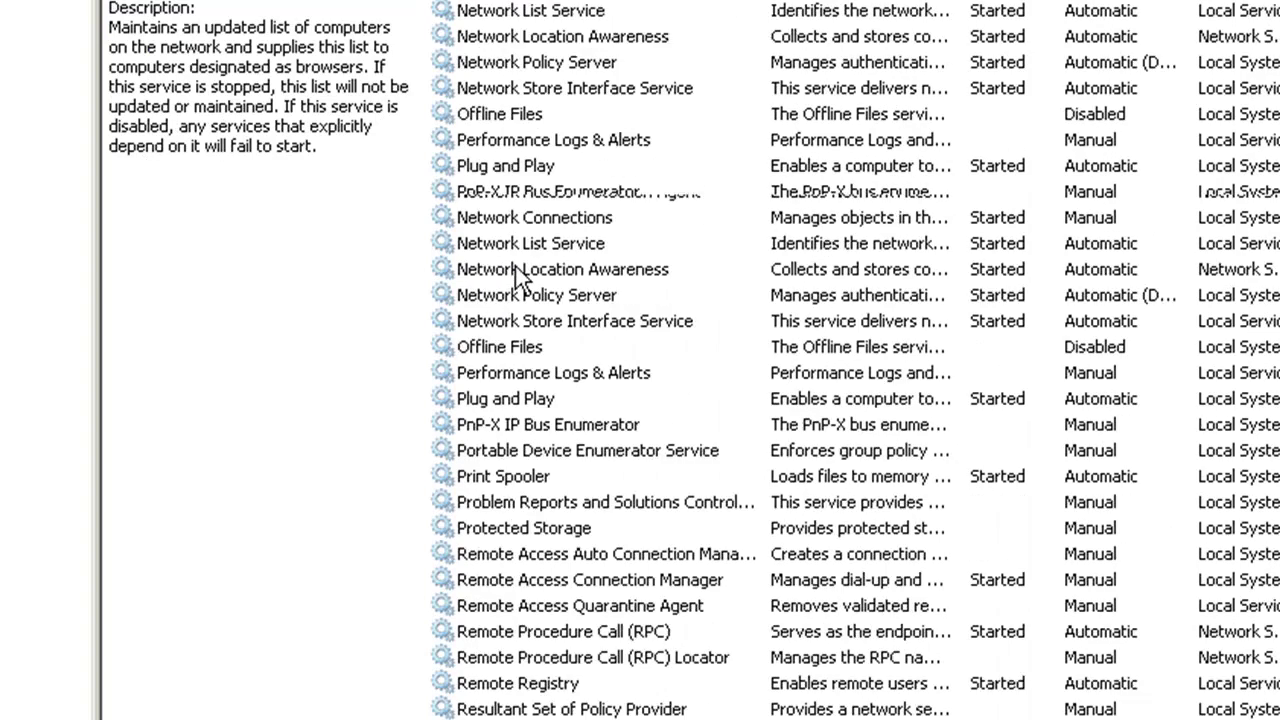
scroll(516, 278, "down", 3)
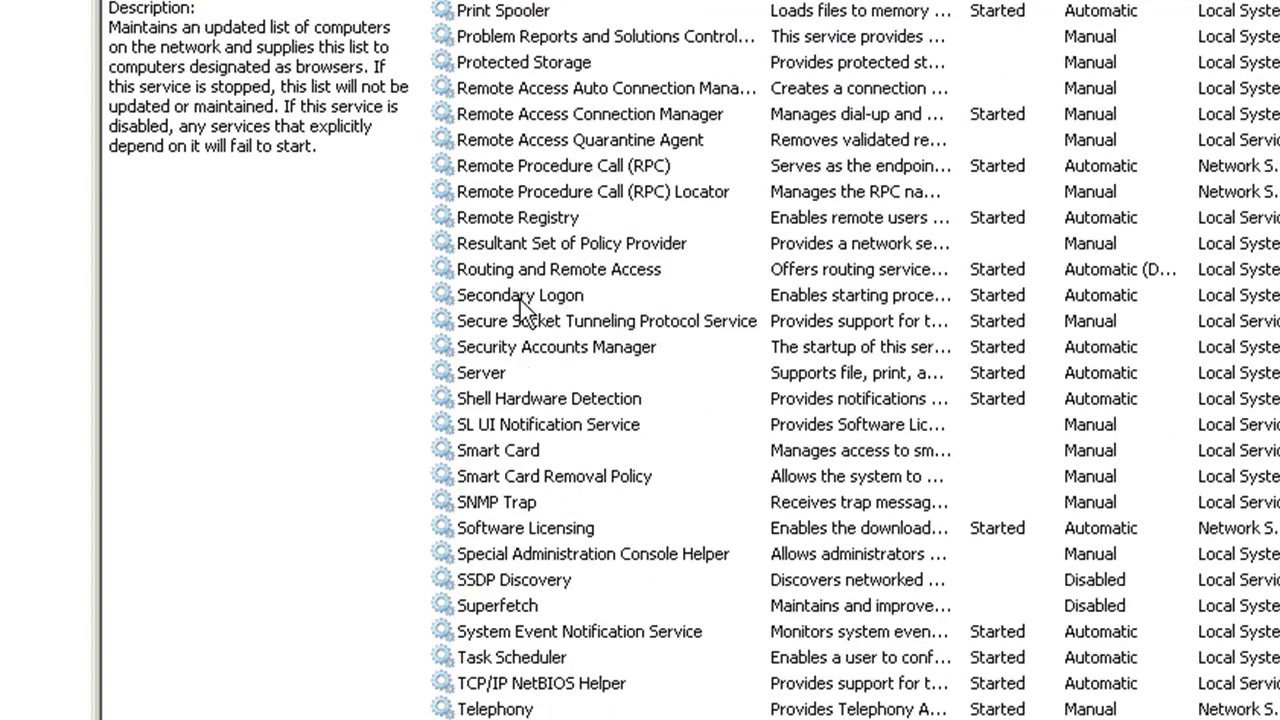
left_click(494, 376)
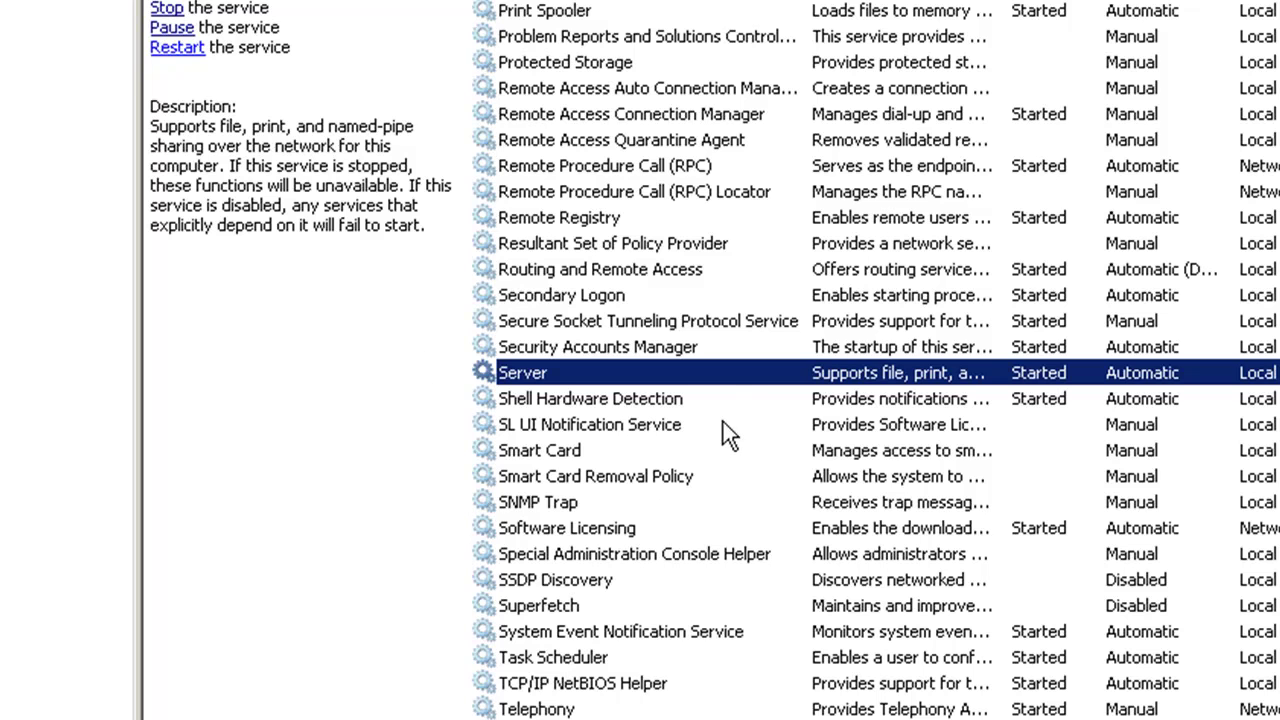
right_click(721, 376)
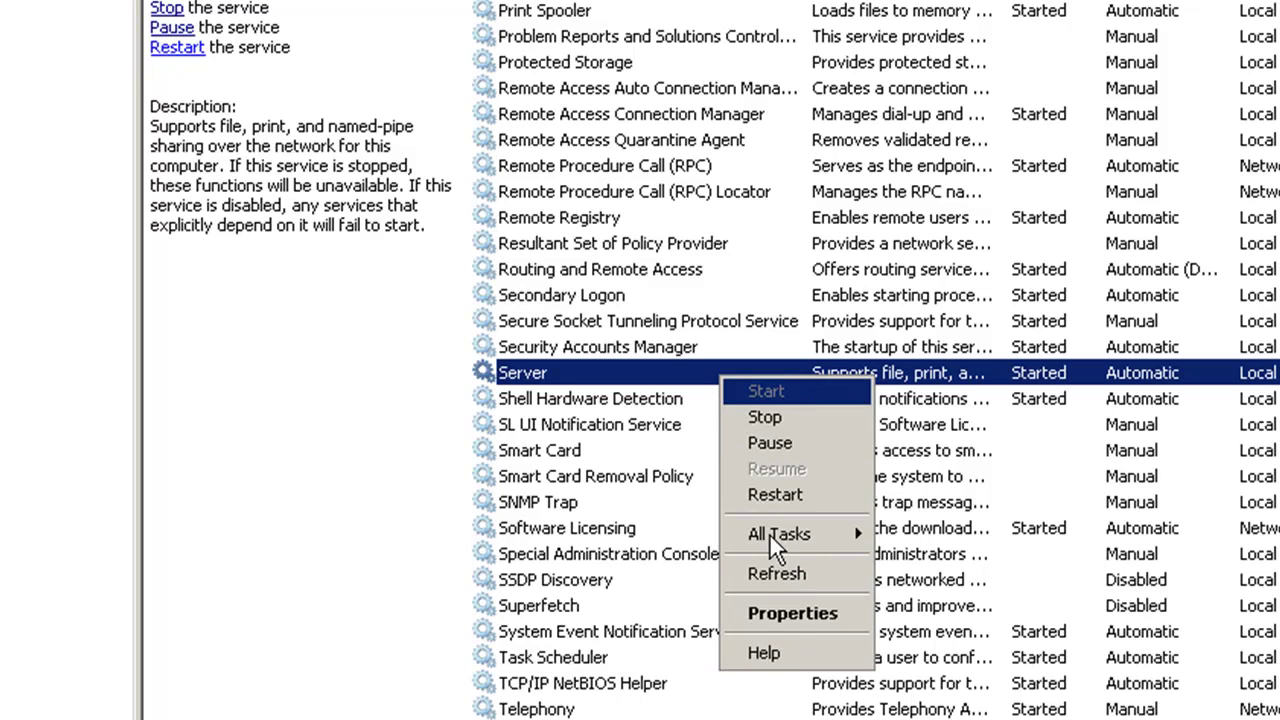
left_click(789, 612)
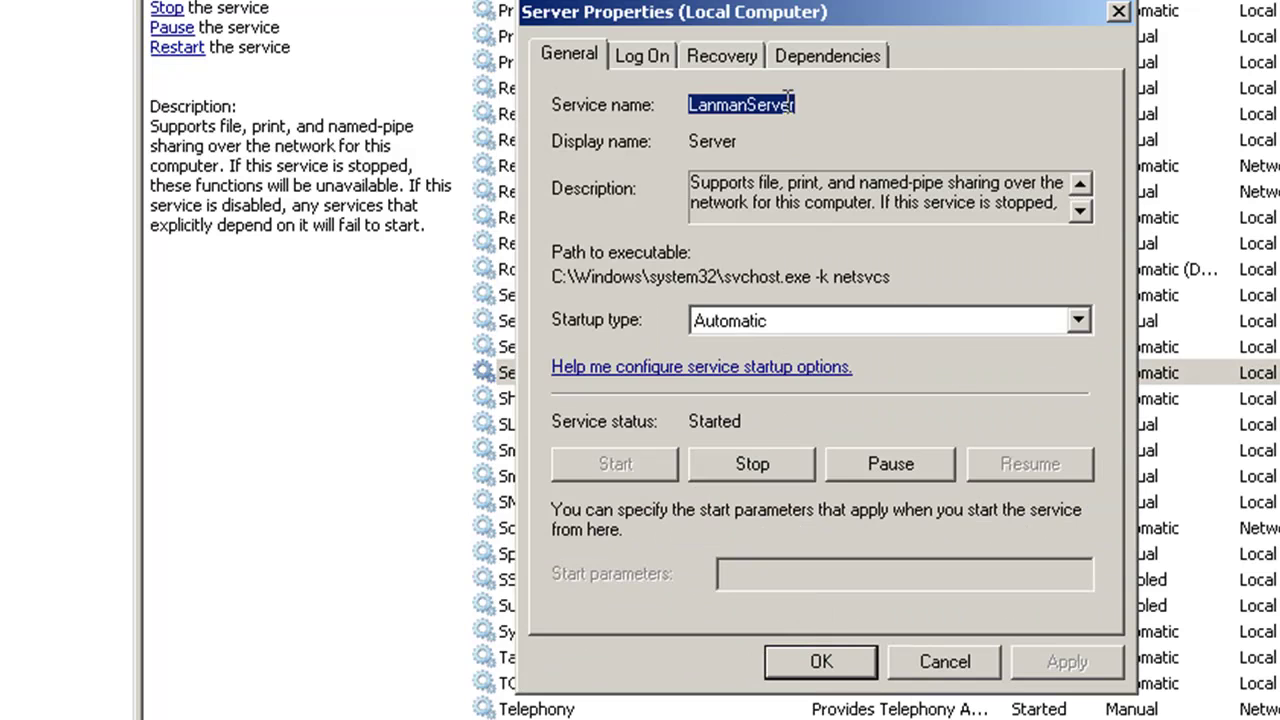
- Trace the Server service's dependencies through Security Accounts Manager, Remote Procedure Call and DCOM Server Process Launcher, then close its properties
left_click(805, 60)
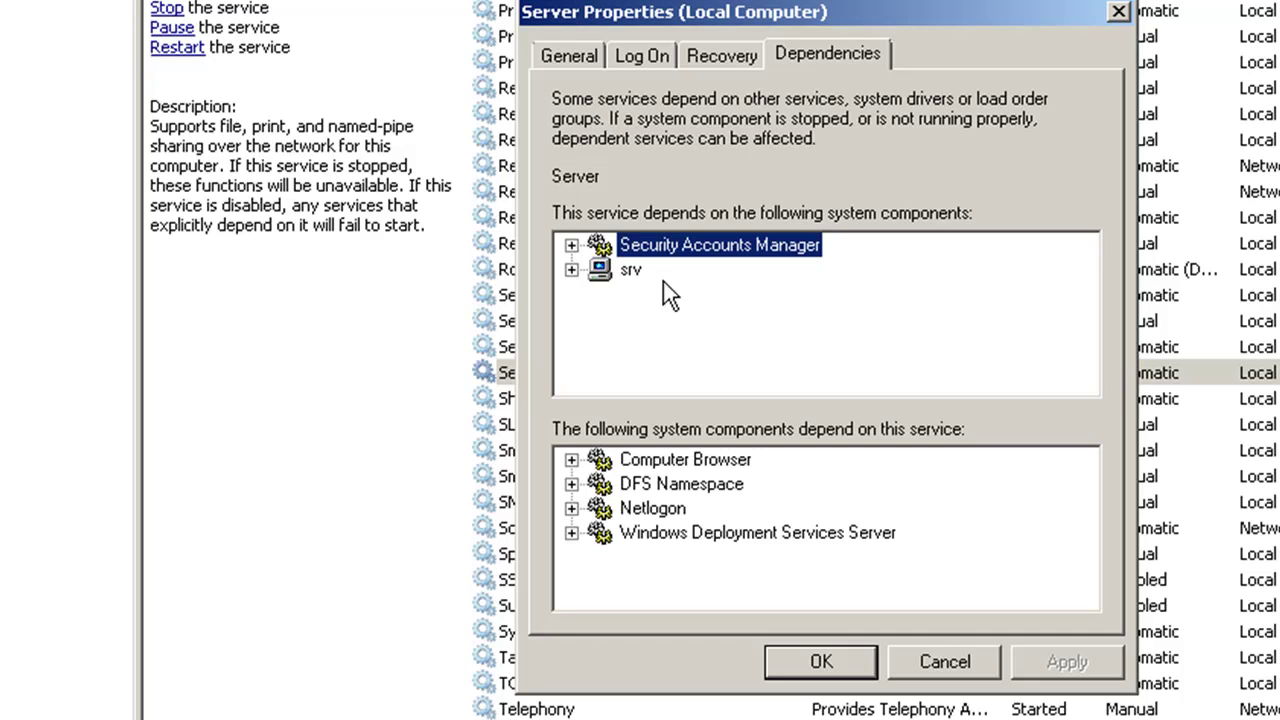
left_click(571, 246)
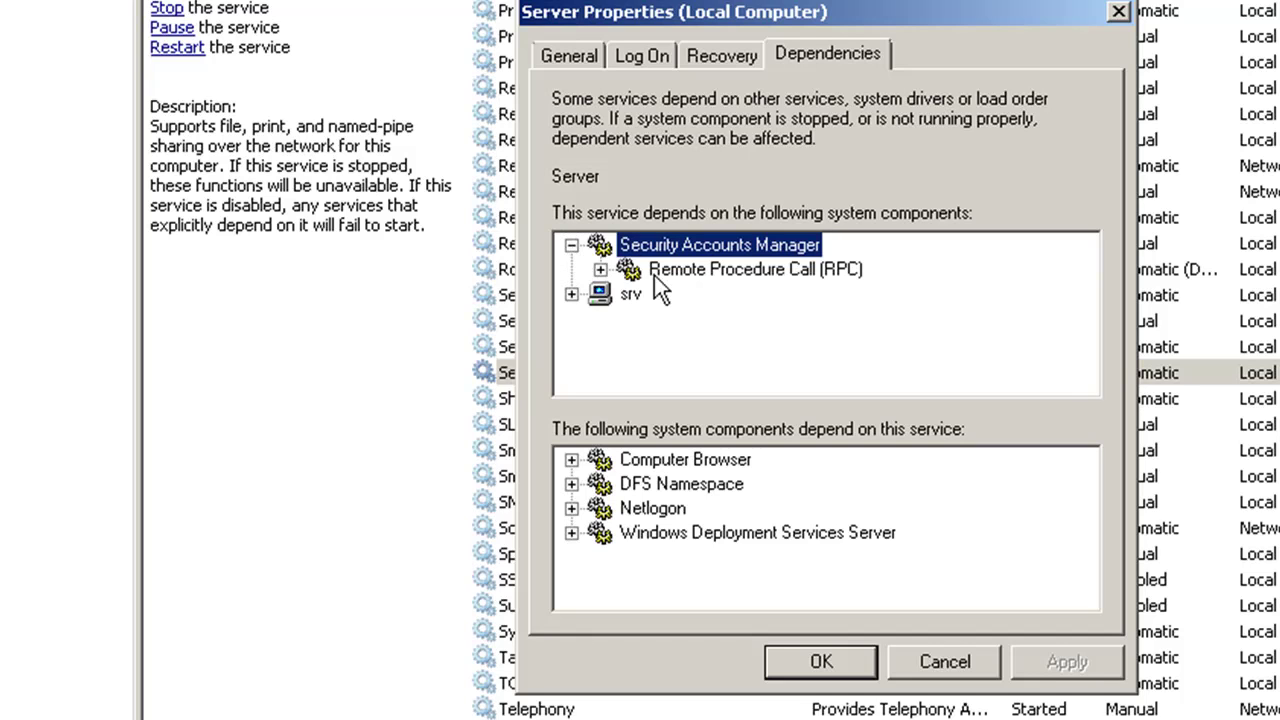
left_click(600, 270)
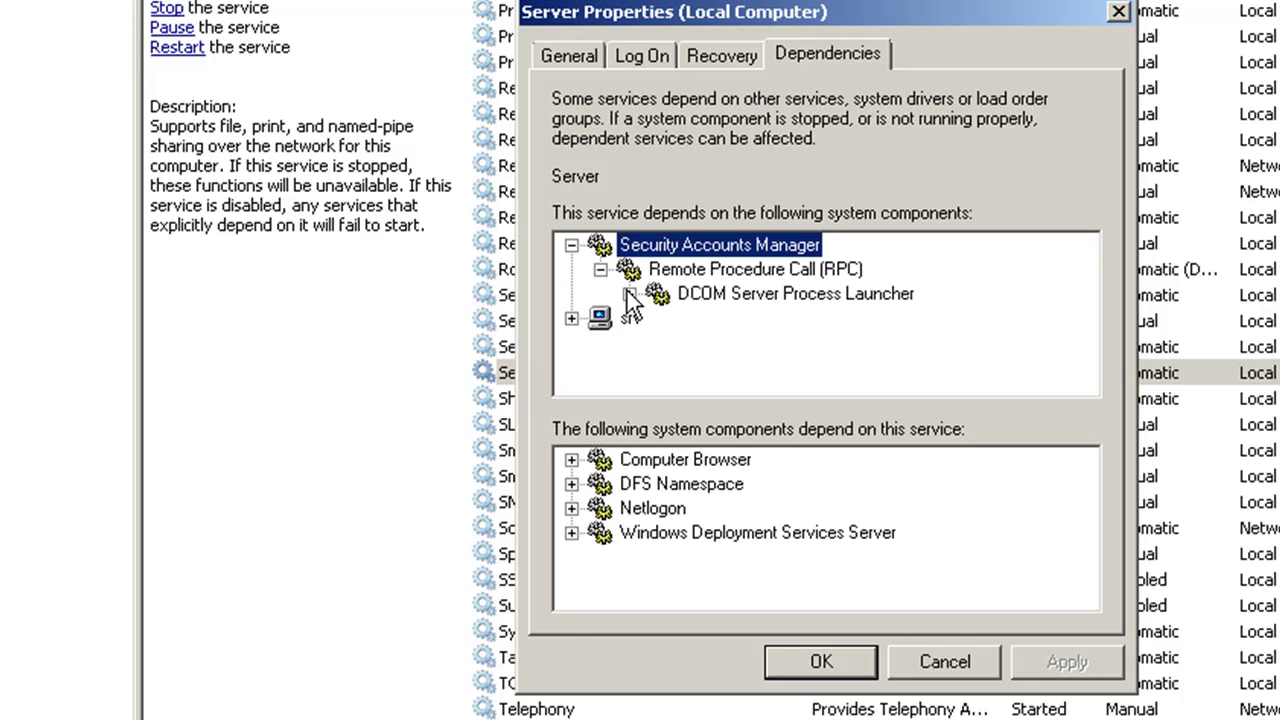
left_click(630, 294)
left_click(1118, 13)
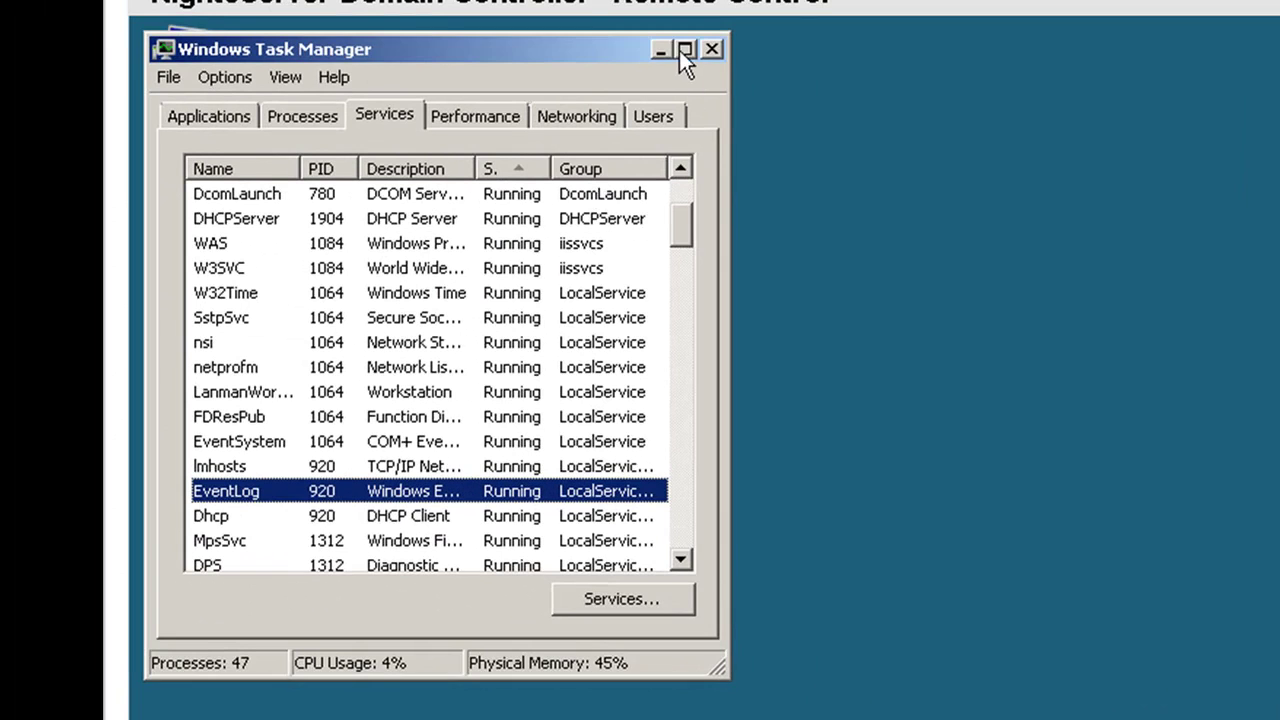
- Maximize Task Manager and sort the running processes by CPU, then by memory use in descending order
left_click(684, 50)
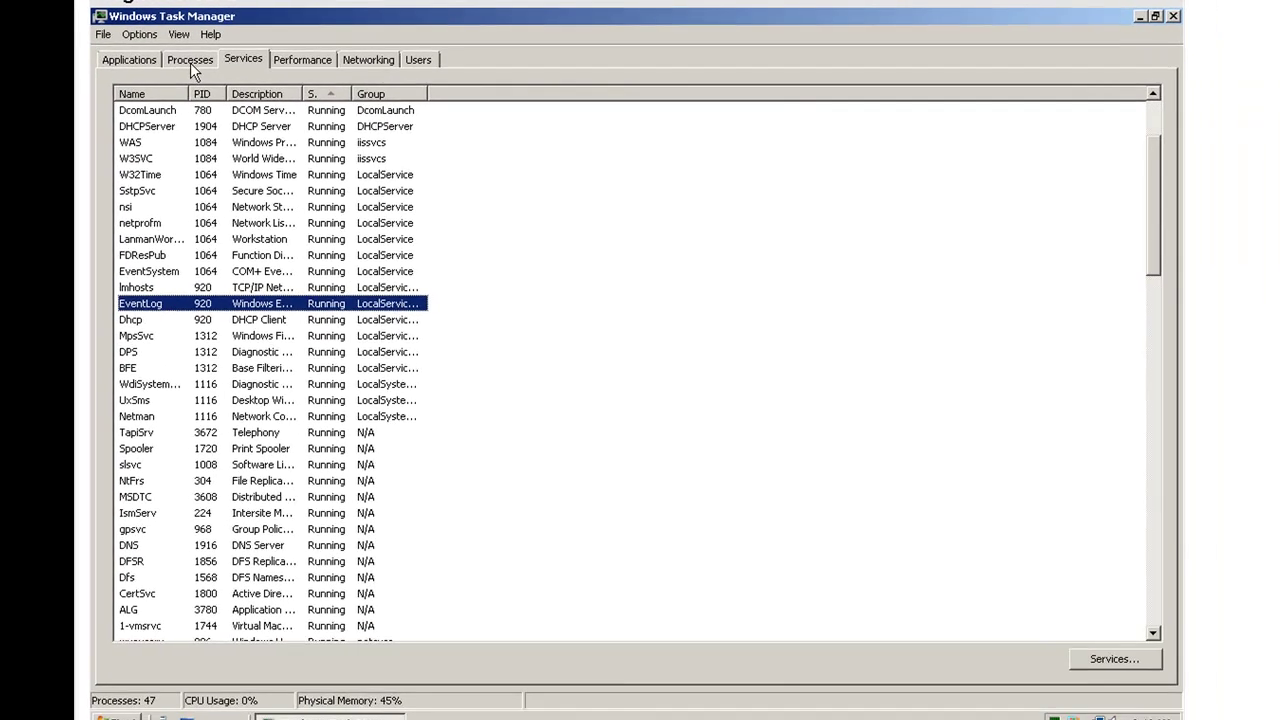
left_click(282, 95)
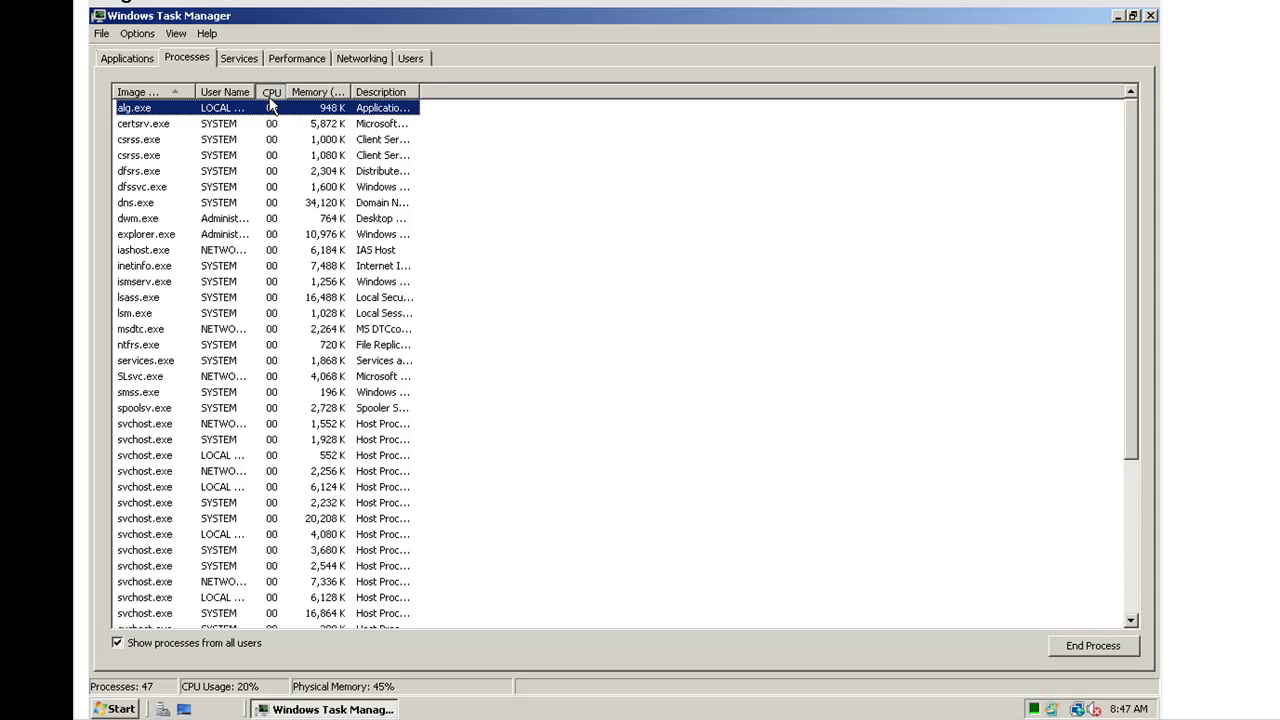
left_click(269, 96)
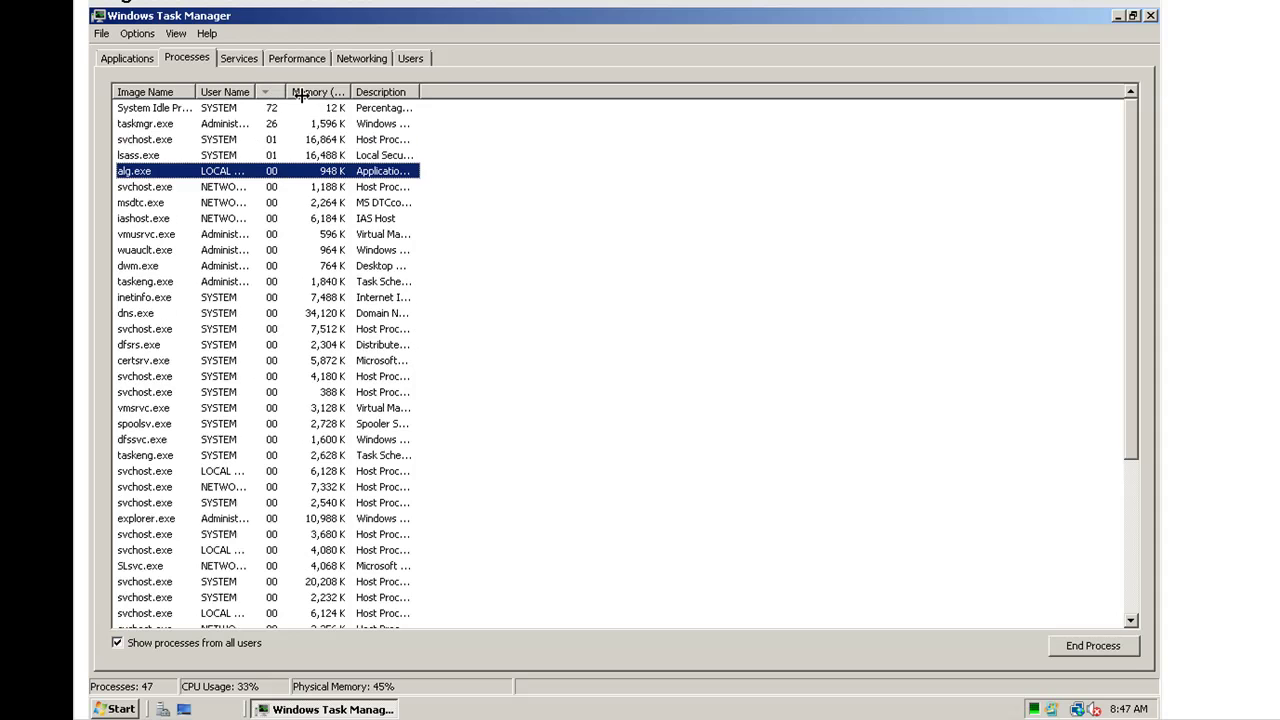
left_click(305, 94)
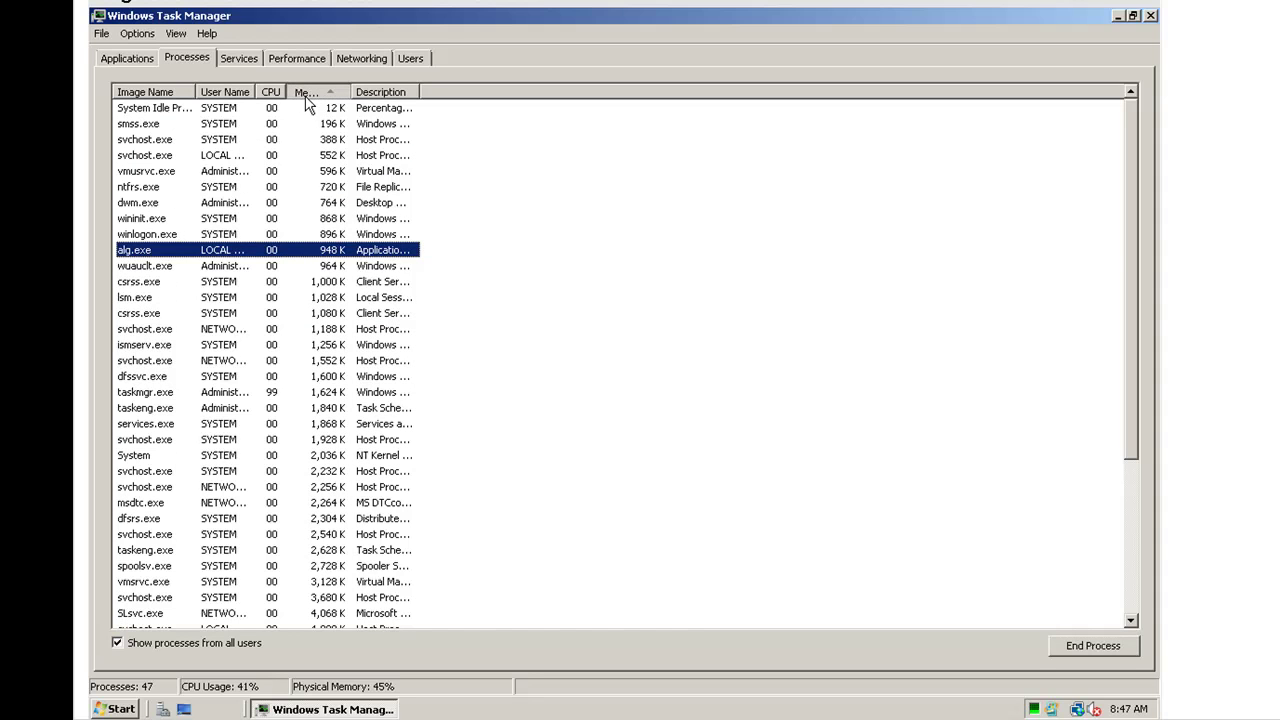
left_click(306, 96)
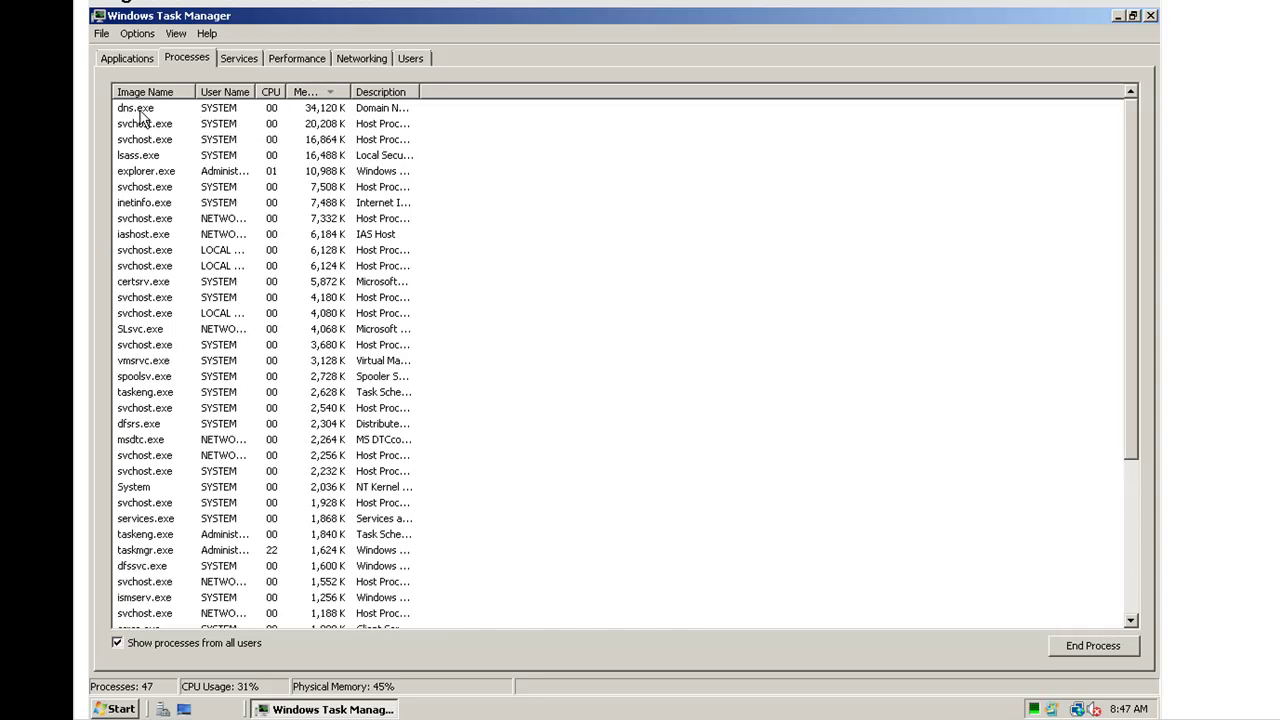
- Check the actions available for the dns.exe process and look at the running applications before returning to the process list
right_click(342, 110)
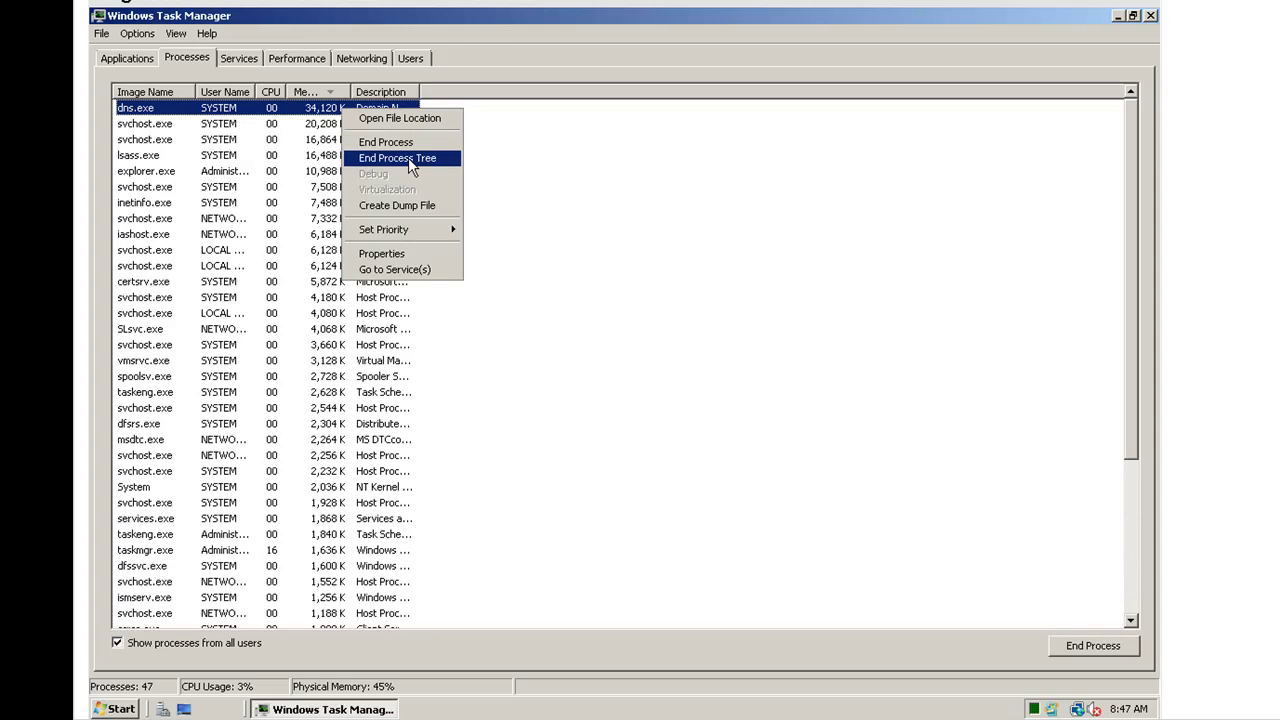
left_click(120, 58)
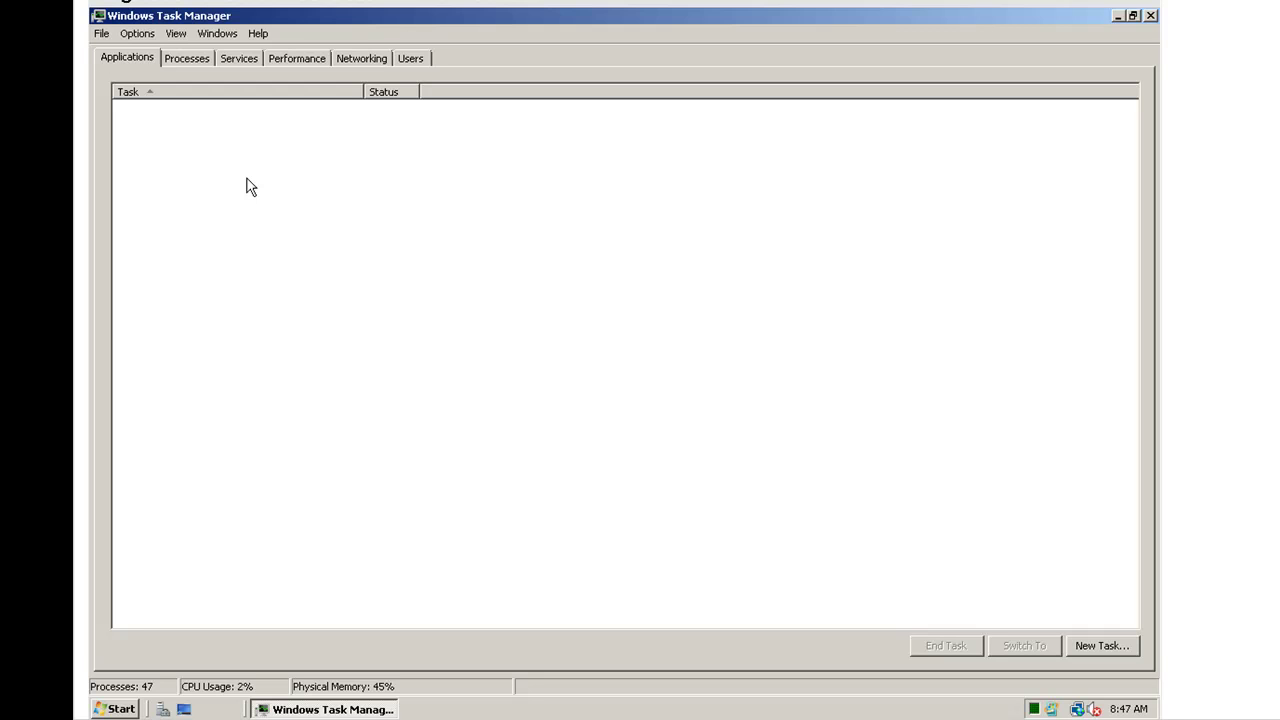
left_click(199, 64)
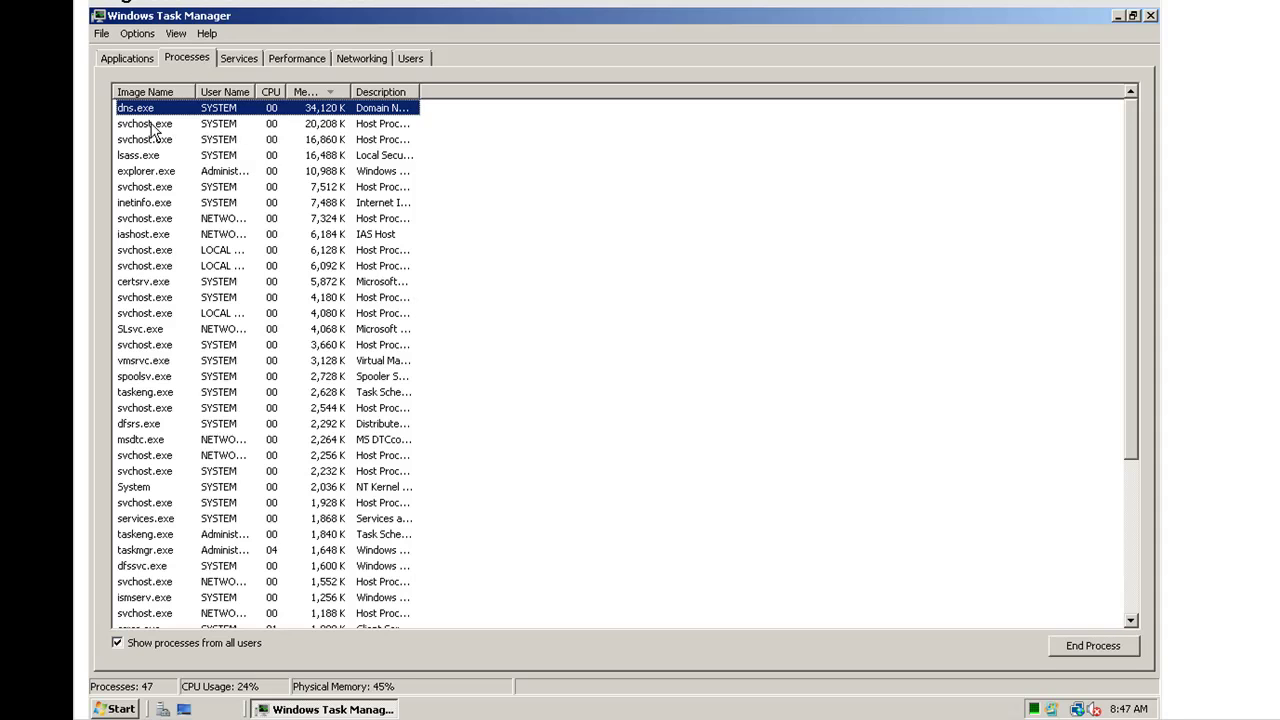
- Review the priority options for lsass.exe and show its associated services, then return to the process list
right_click(147, 155)
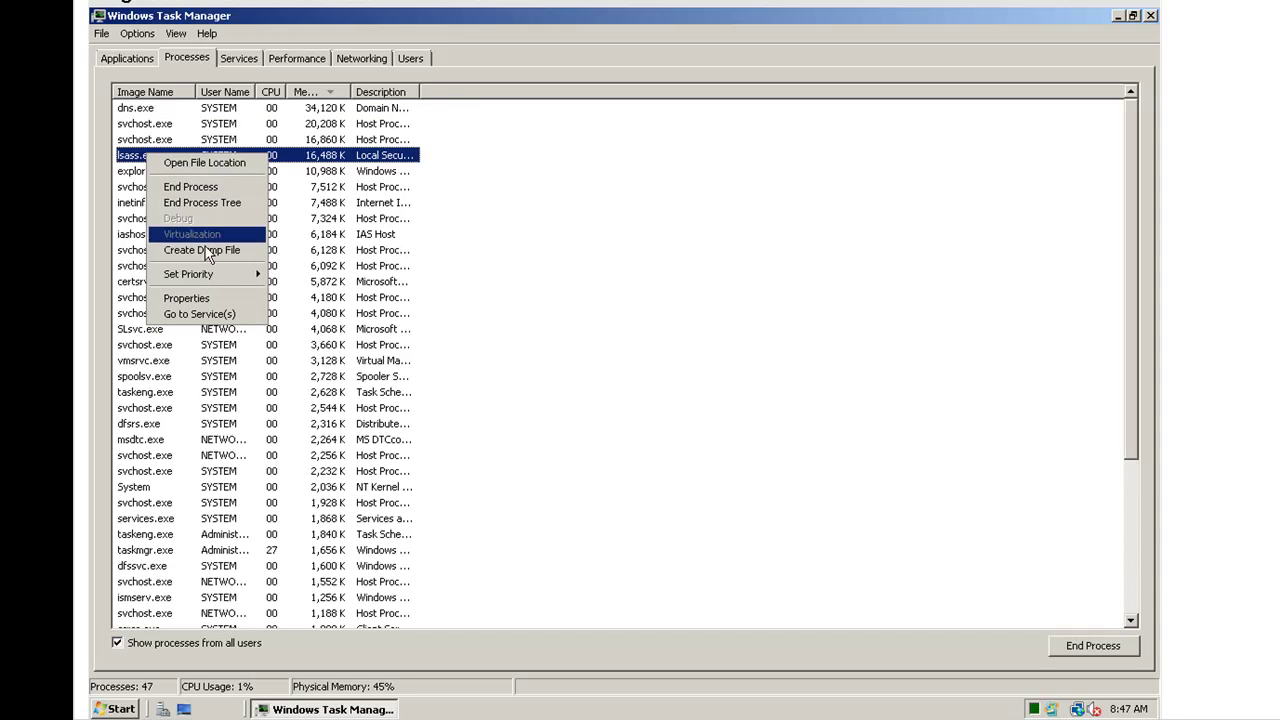
mouse_move(209, 268)
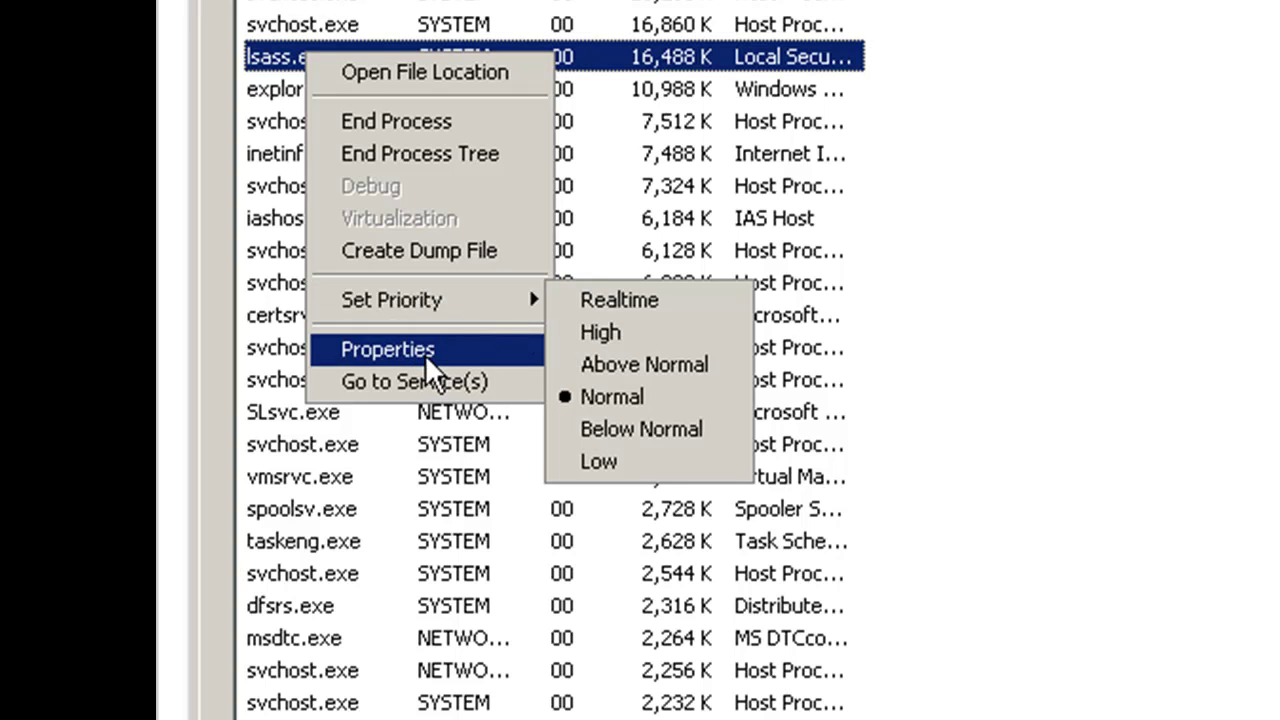
left_click(461, 385)
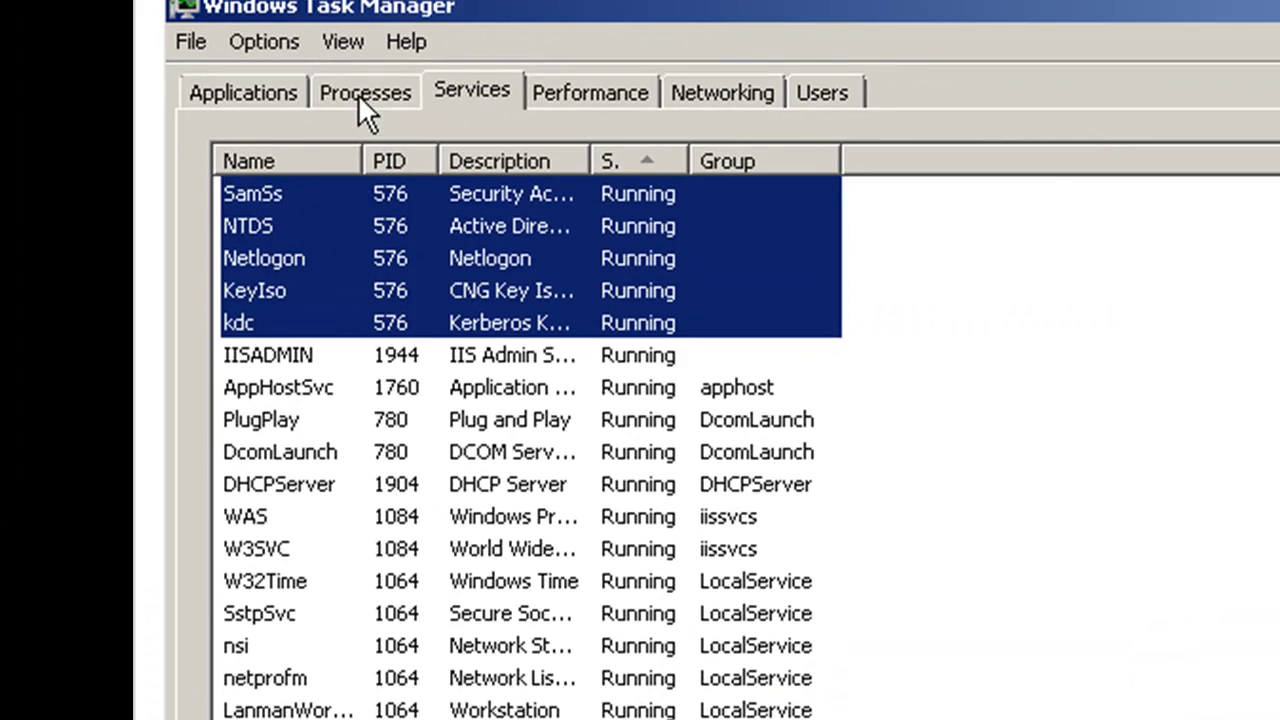
left_click(358, 94)
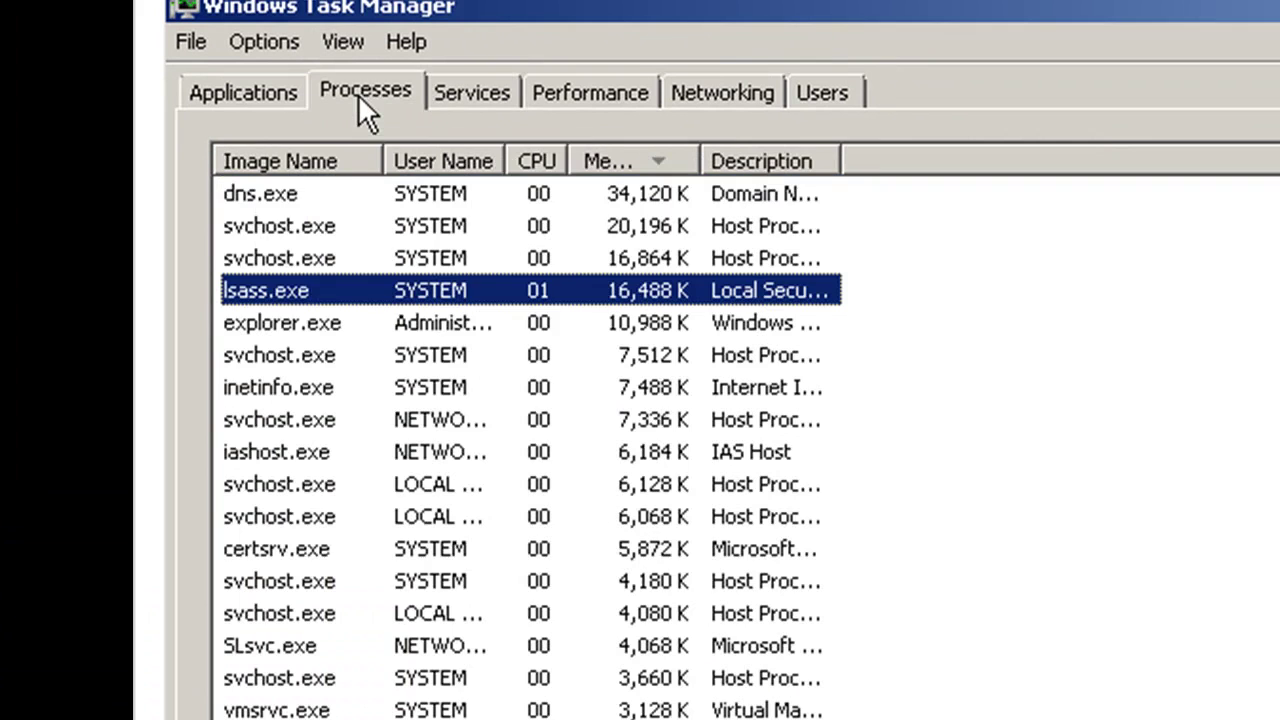
- Review the file details in the lsass.exe properties, close them, and show the services associated with that process
right_click(286, 288)
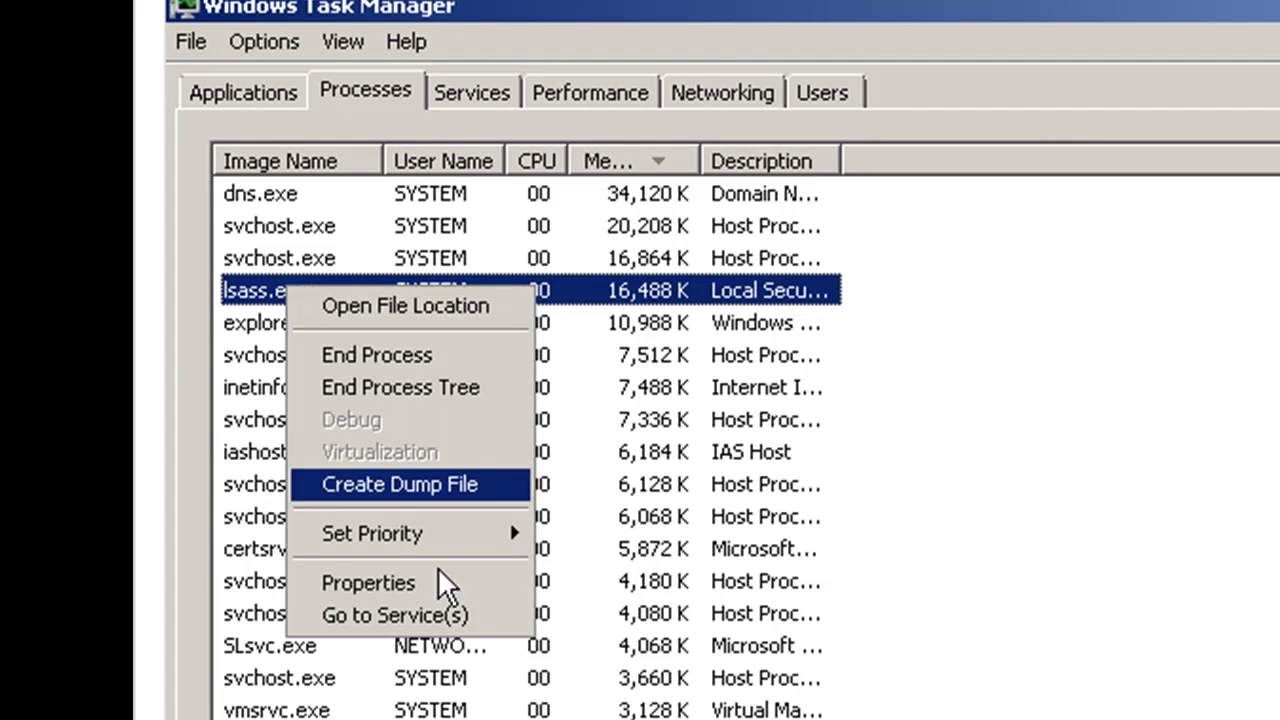
left_click(400, 585)
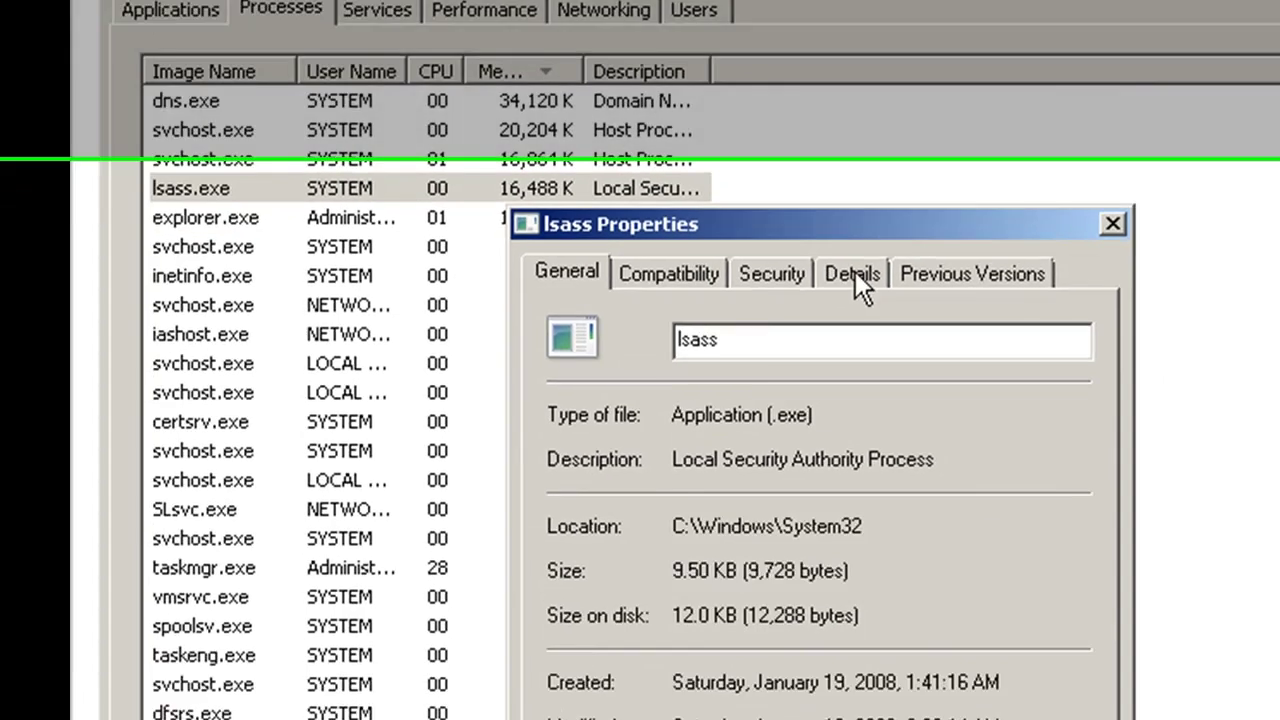
left_click(898, 362)
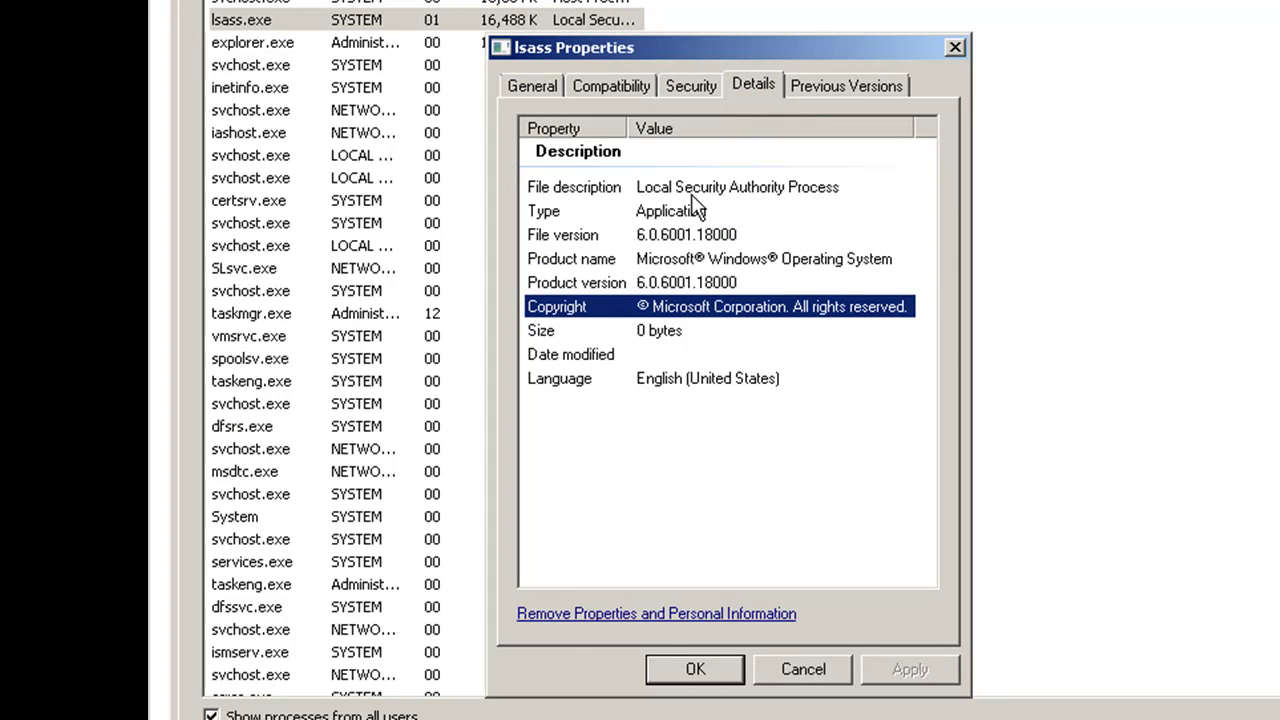
left_click(953, 47)
right_click(276, 22)
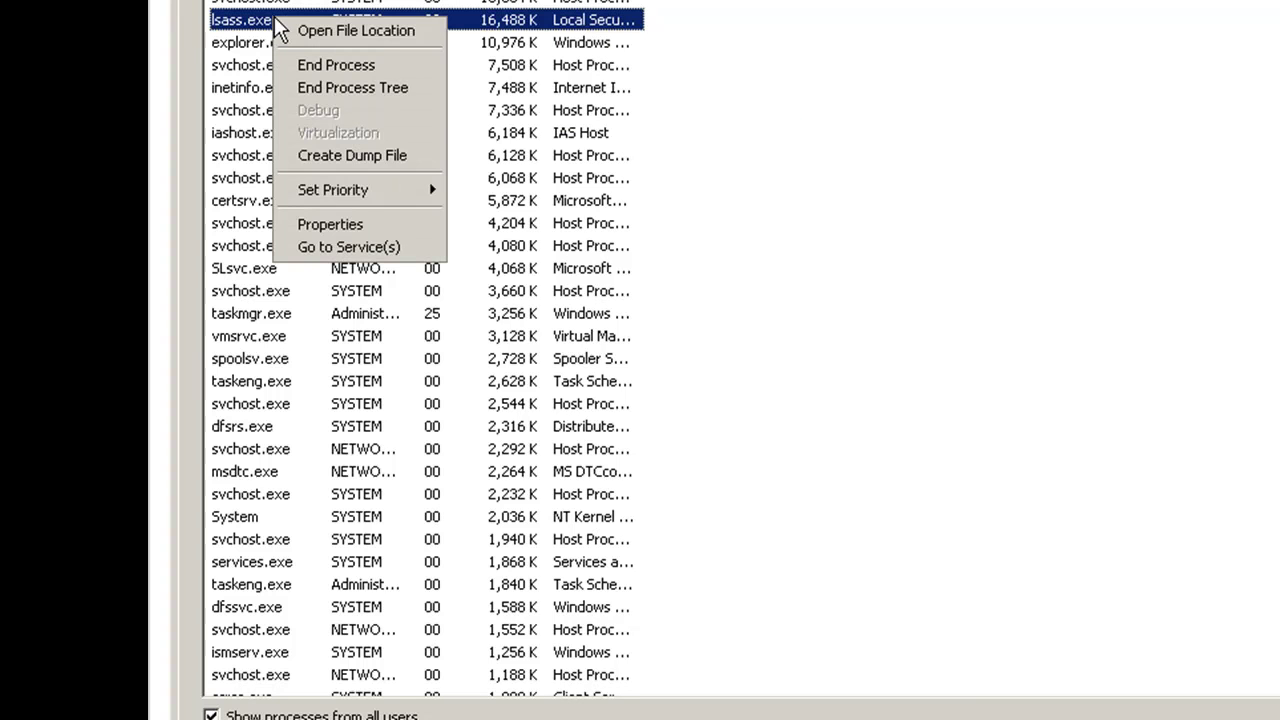
left_click(345, 248)
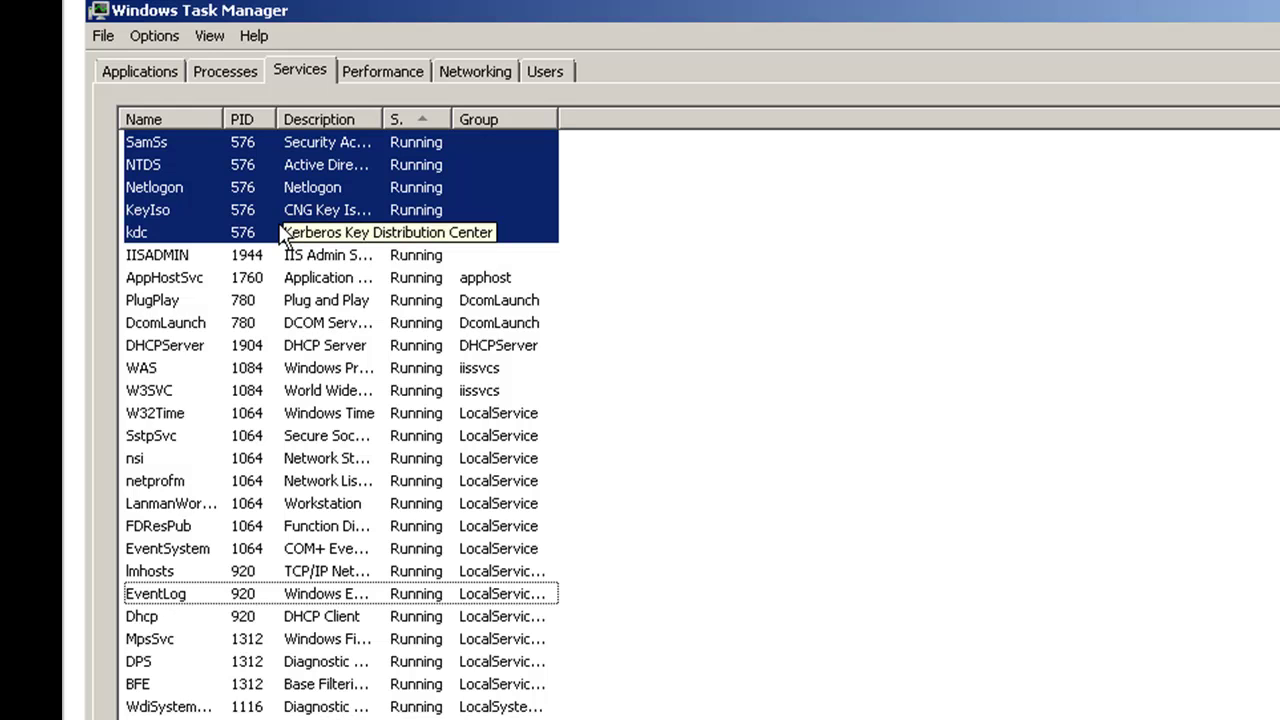
- Review the performance graphs, the network adapter utilization and the actions available for the logged-on user's session
left_click(381, 73)
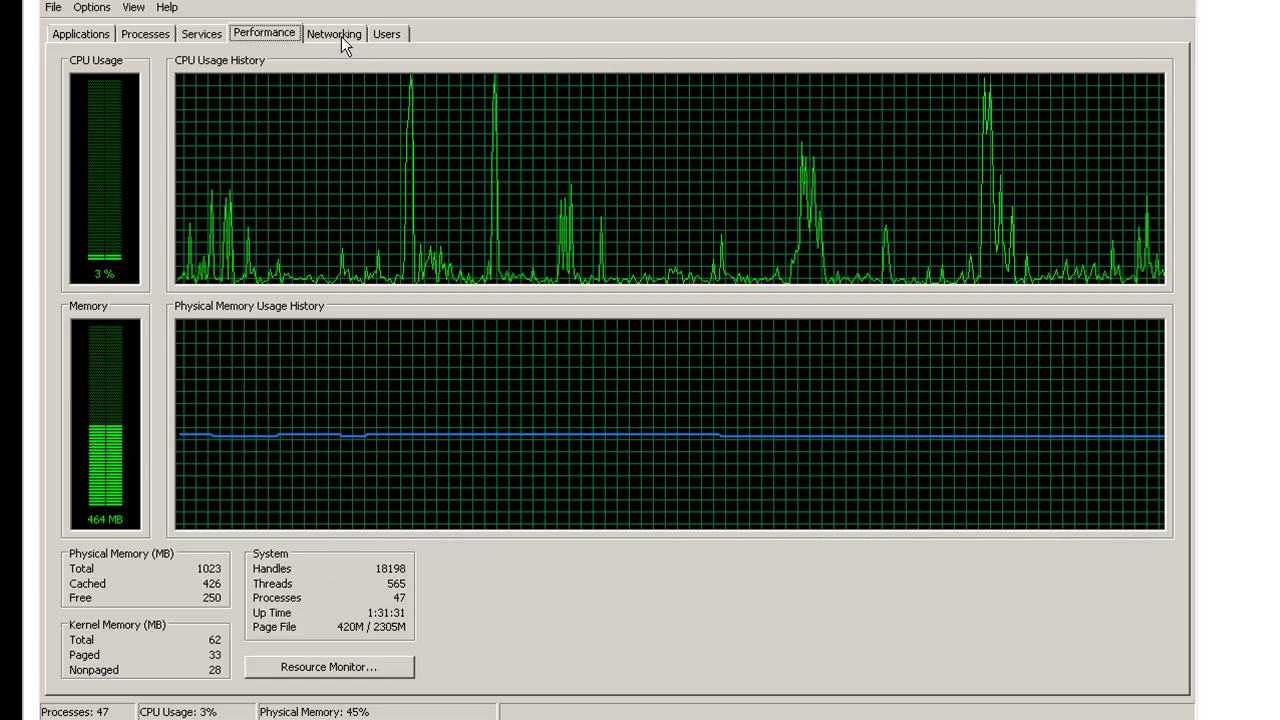
left_click(339, 33)
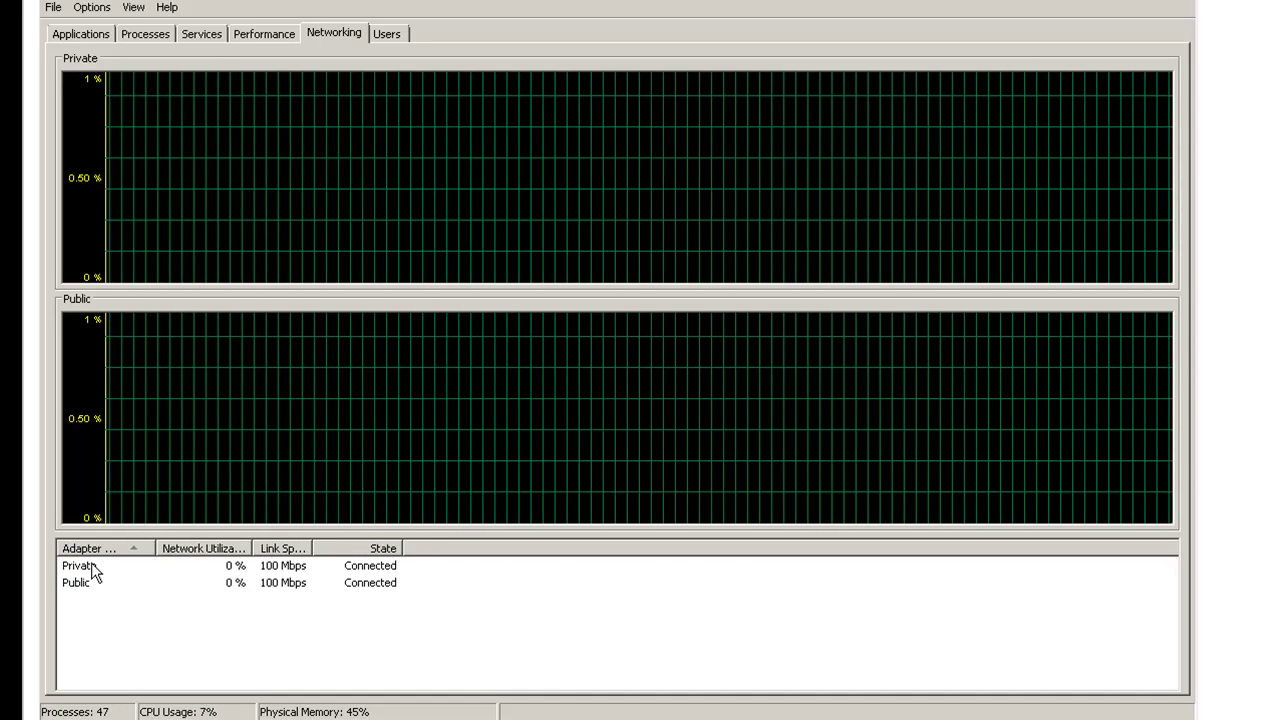
left_click(282, 583)
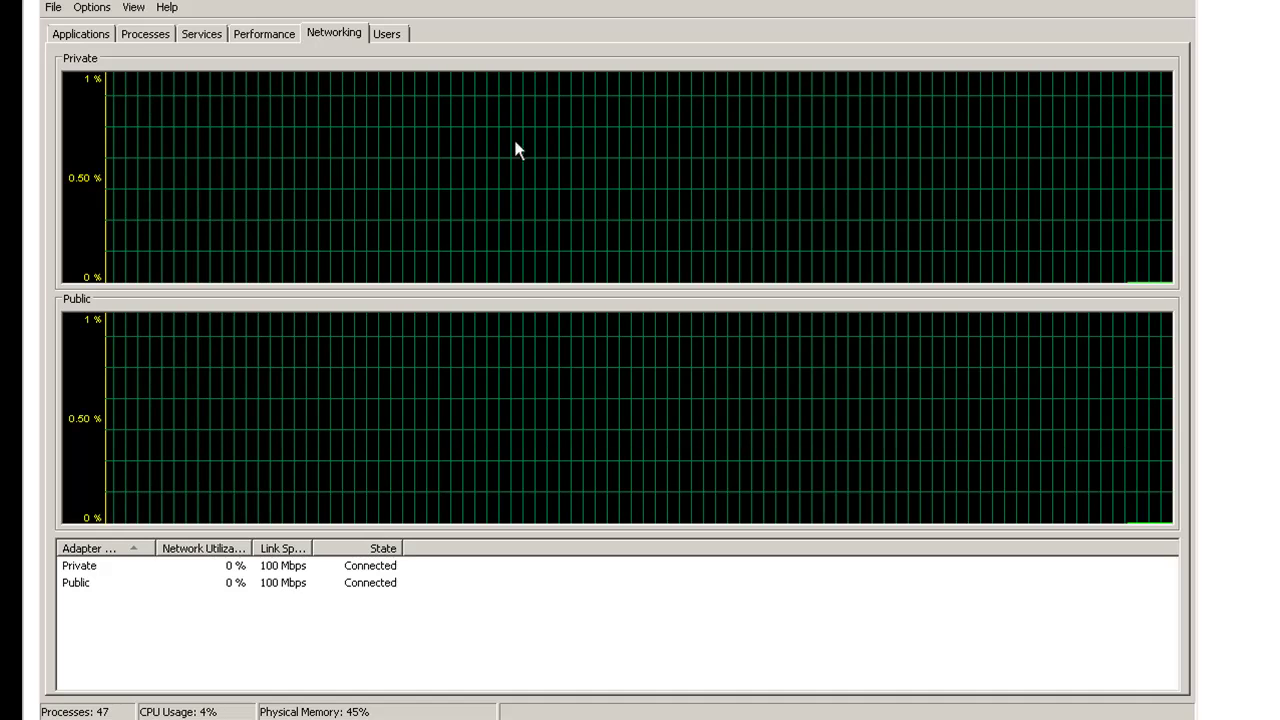
left_click(387, 36)
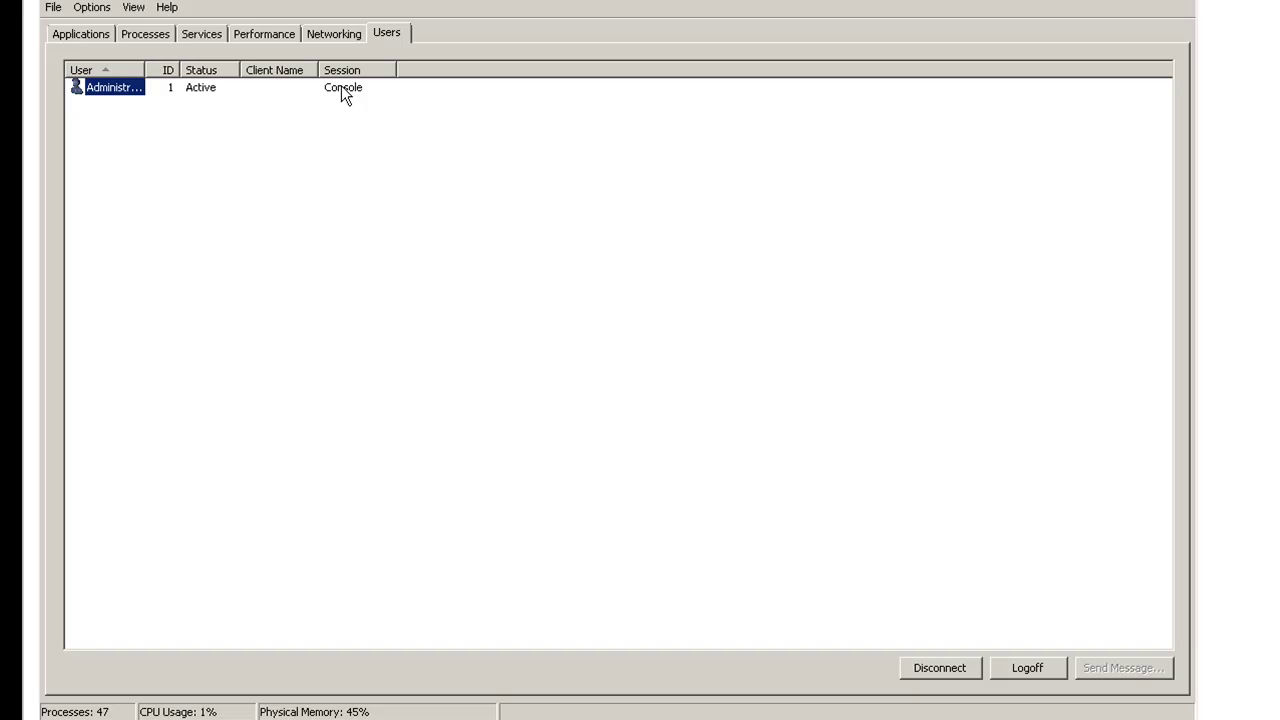
right_click(131, 88)
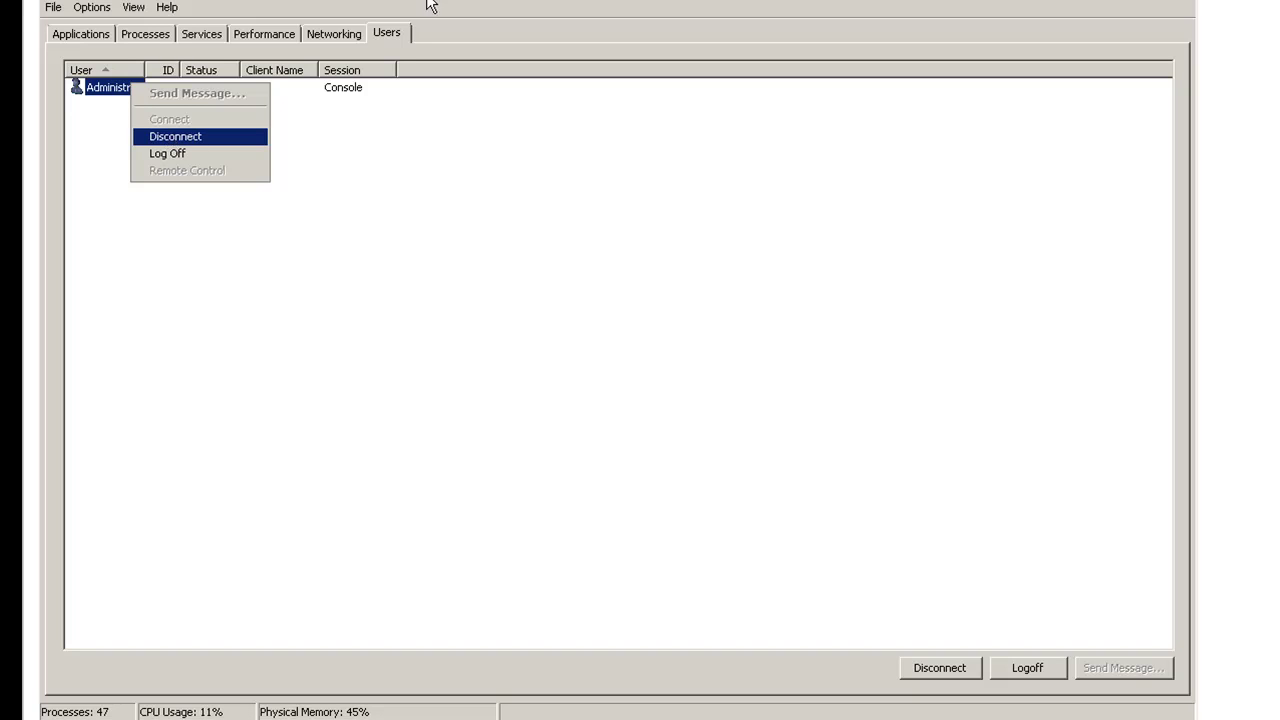
- Open Resource Monitor in a maximized window and examine the CPU usage per process, then collapse that section
left_click(264, 37)
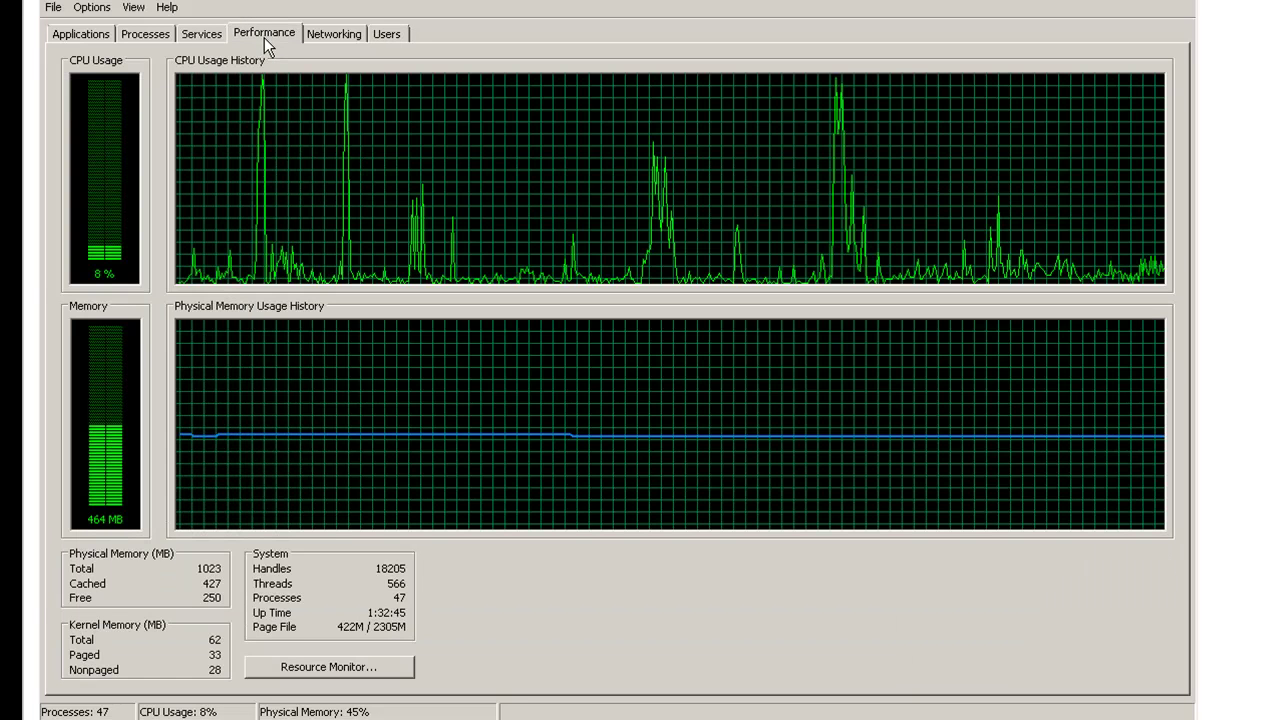
left_click(329, 678)
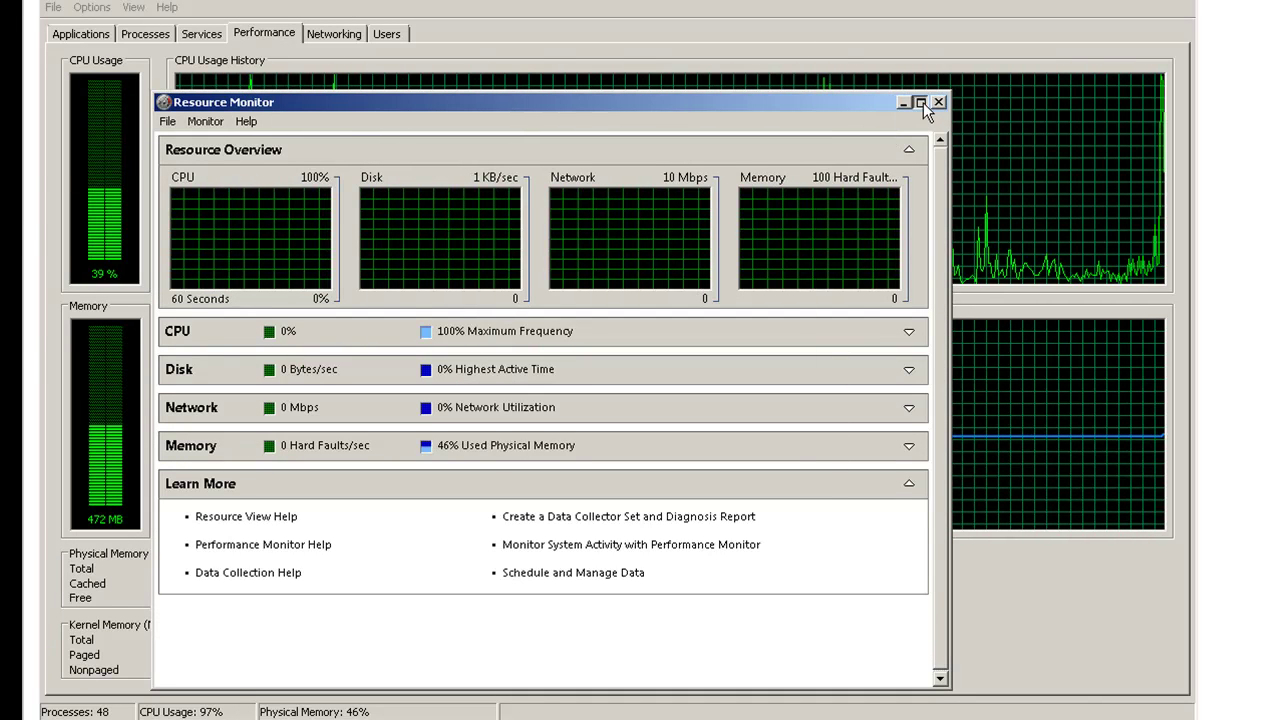
left_click(921, 102)
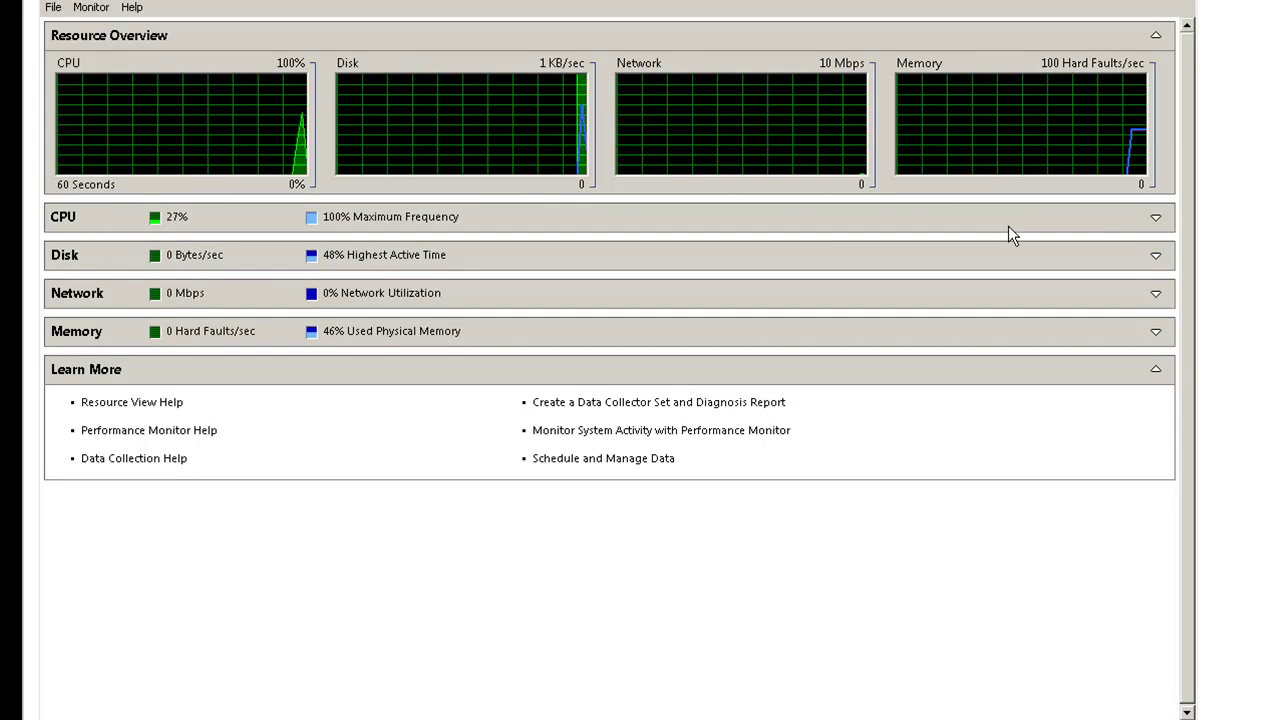
left_click(1156, 222)
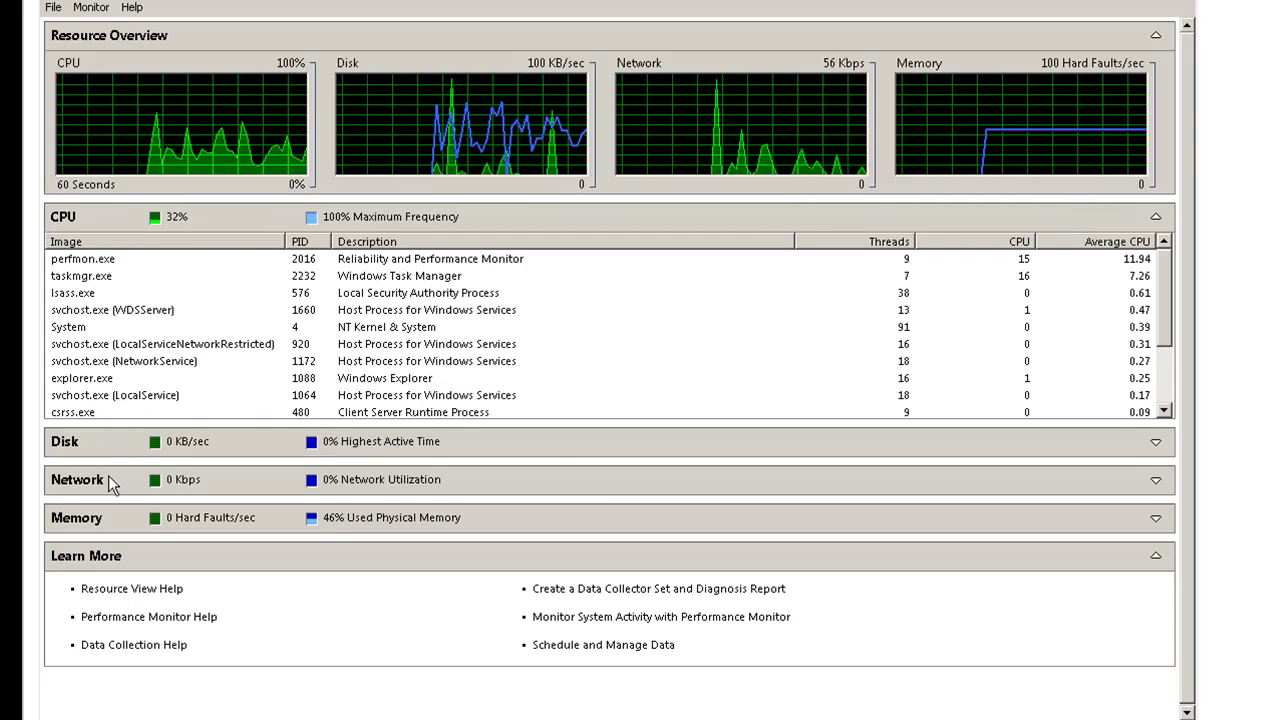
left_click(1157, 217)
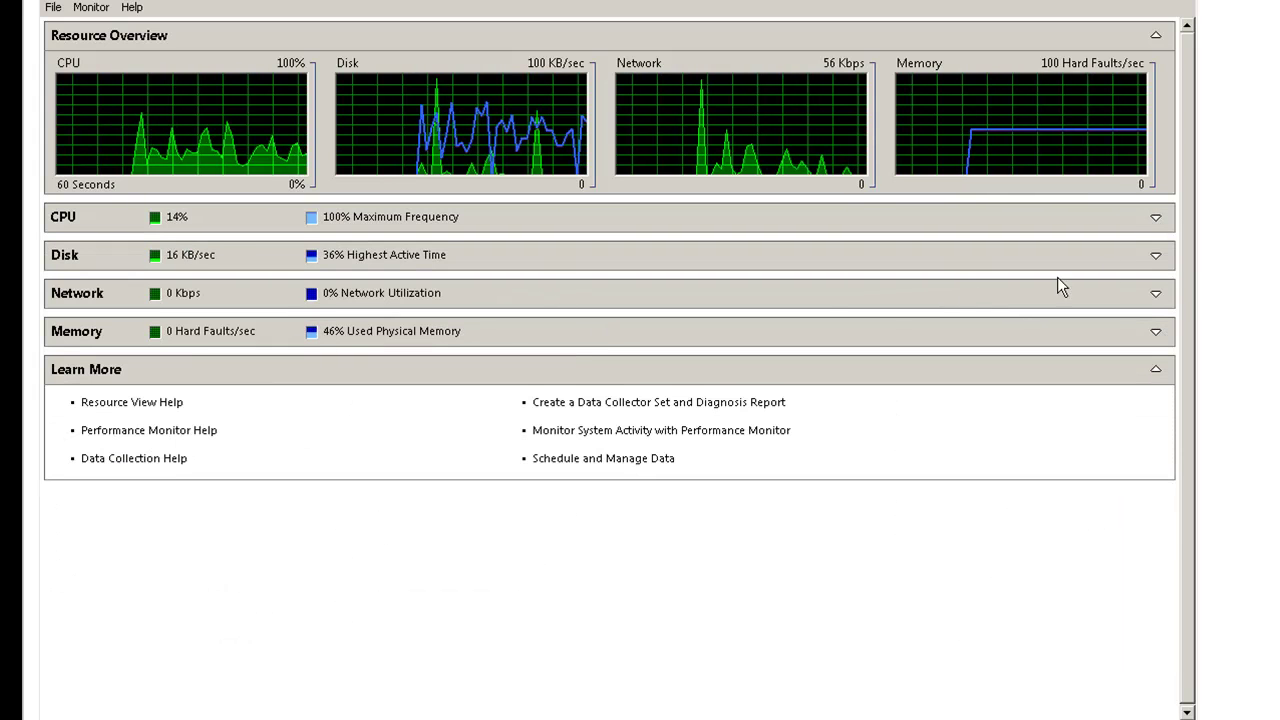
- Examine the disk activity per file, collapse that section, and expand the network activity per process
left_click(1156, 255)
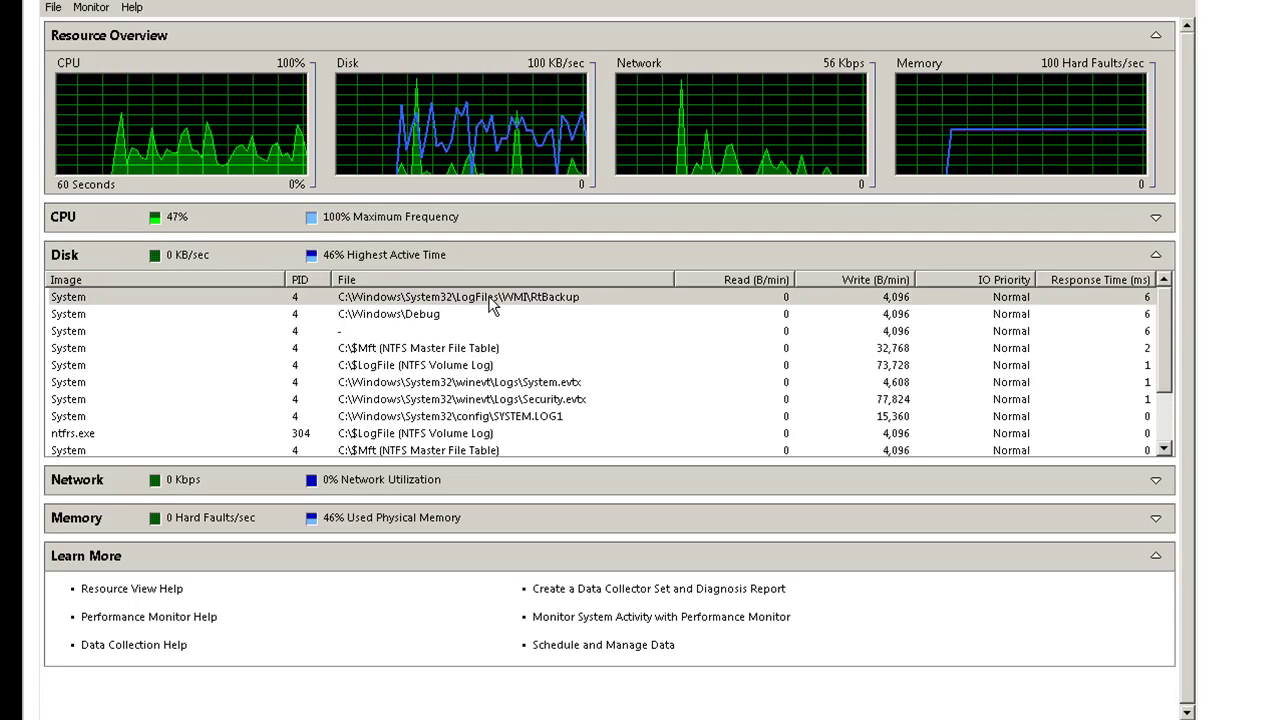
left_click(488, 297)
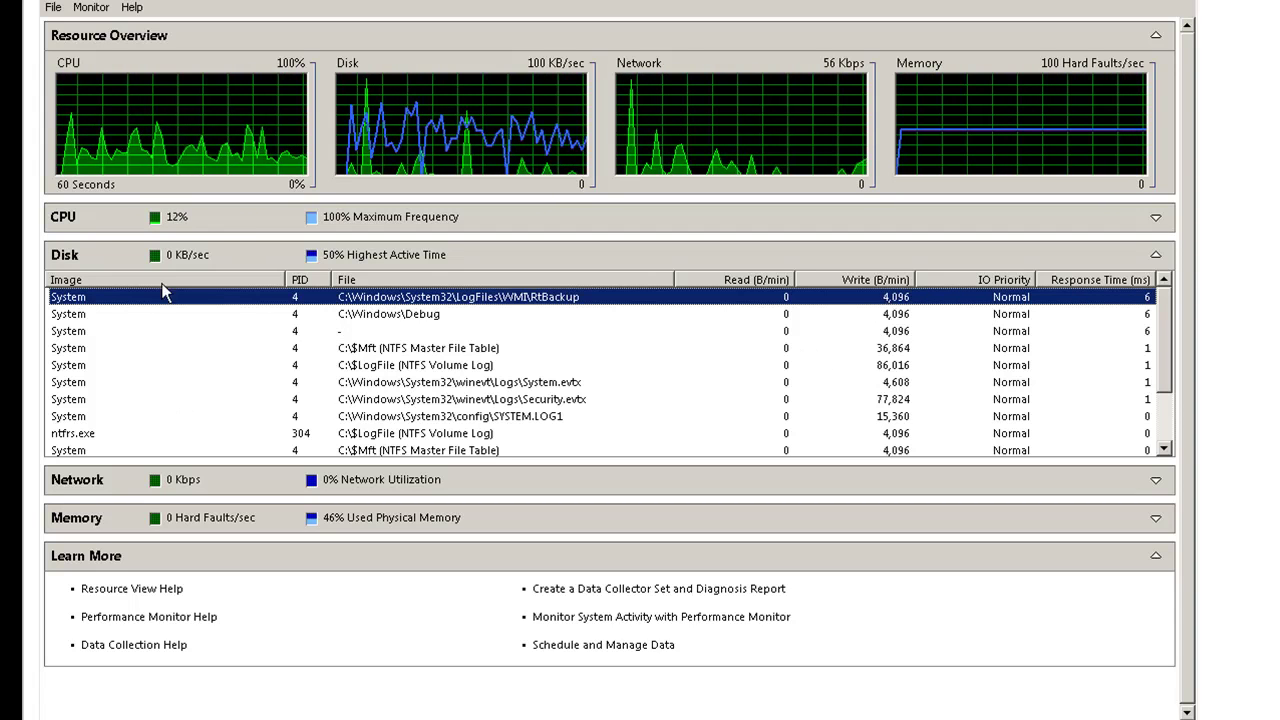
left_click(1156, 256)
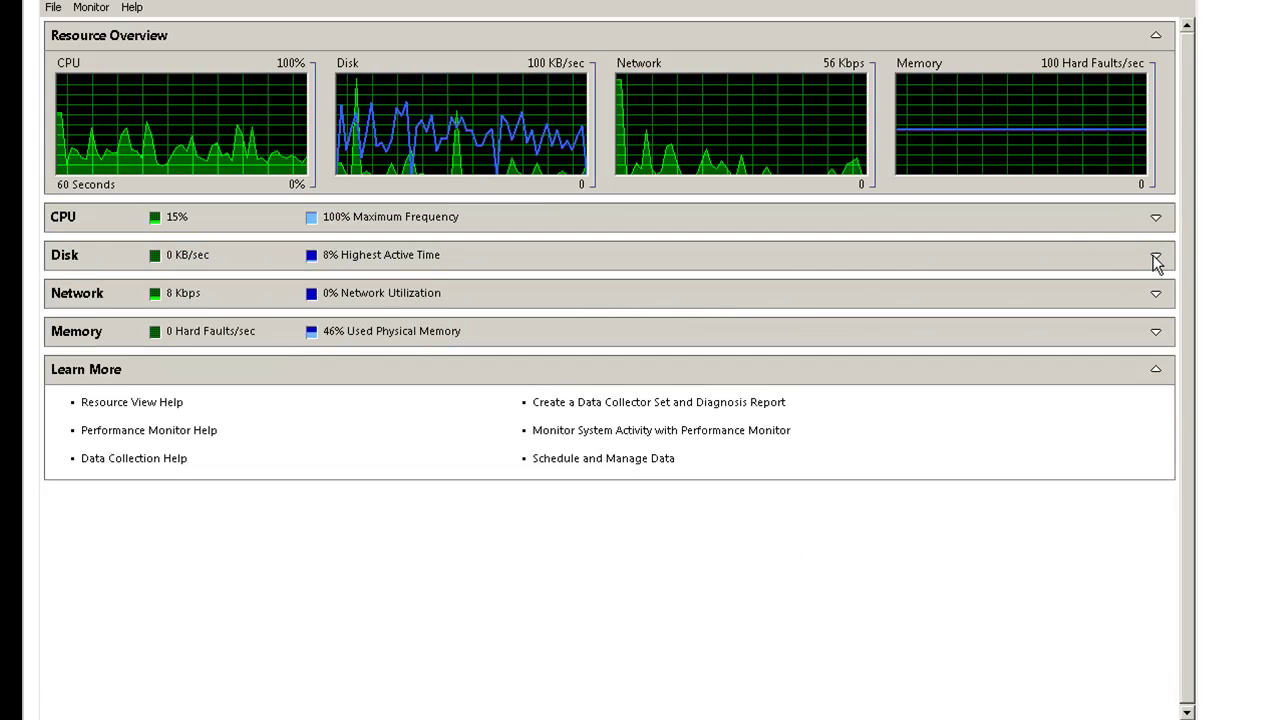
left_click(1157, 294)
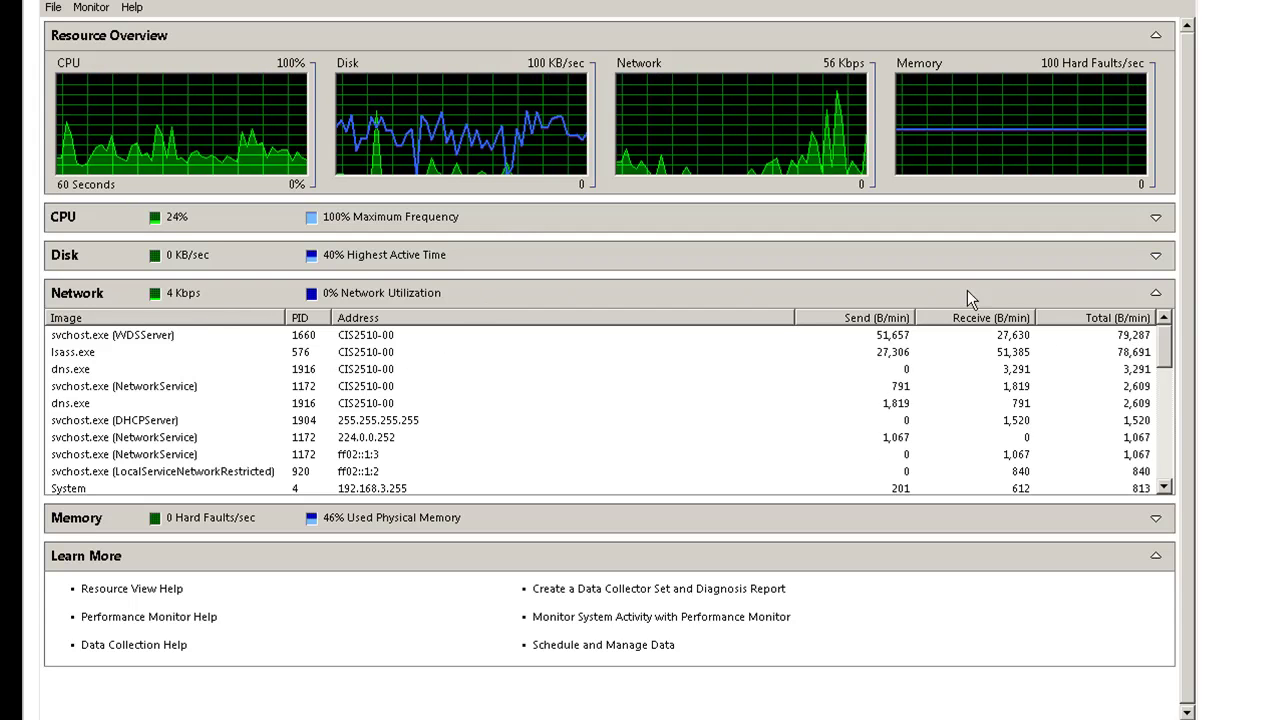
- Collapse the network activity section, and close Resource Monitor and Task Manager
left_click(1157, 293)
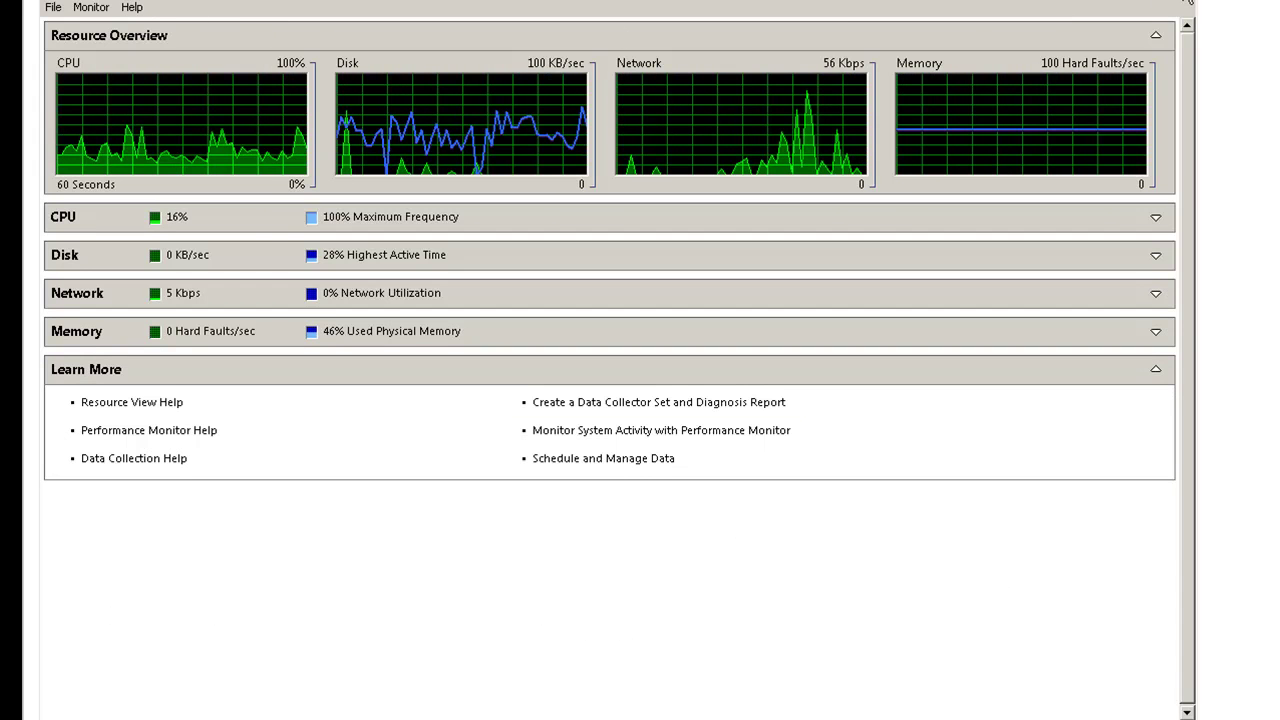
left_click(1188, 3)
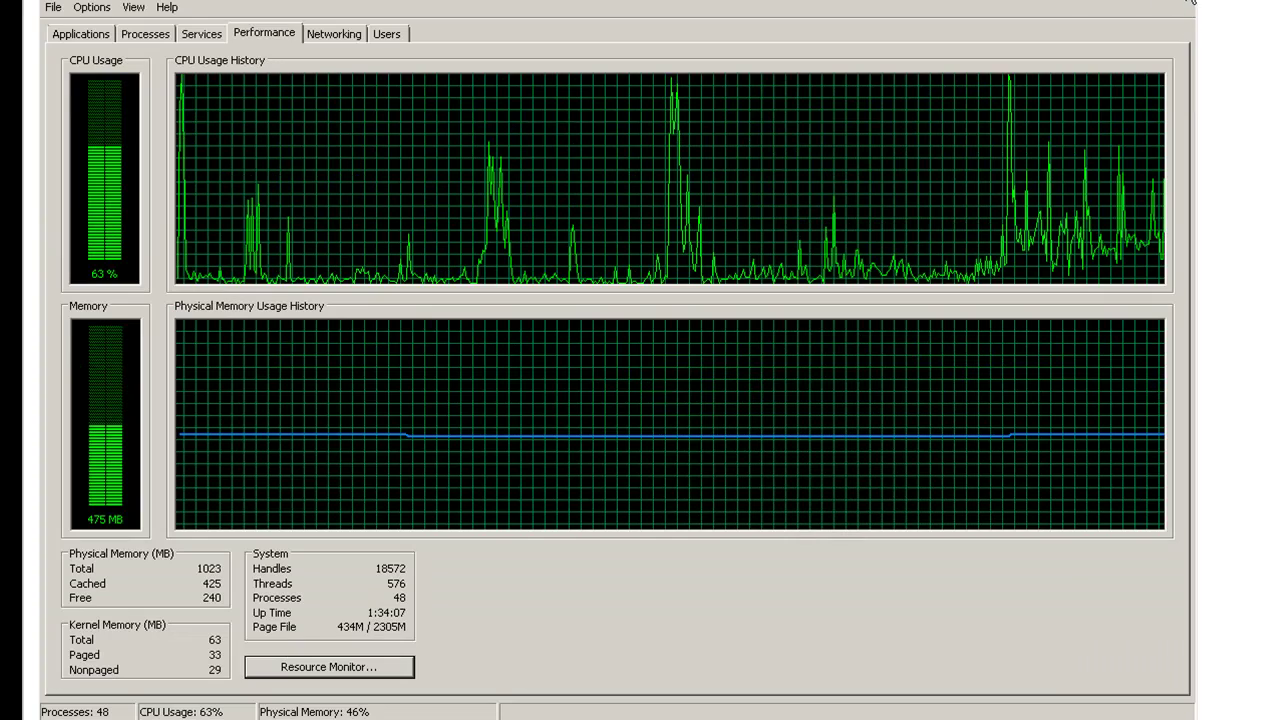
left_click(1190, 4)
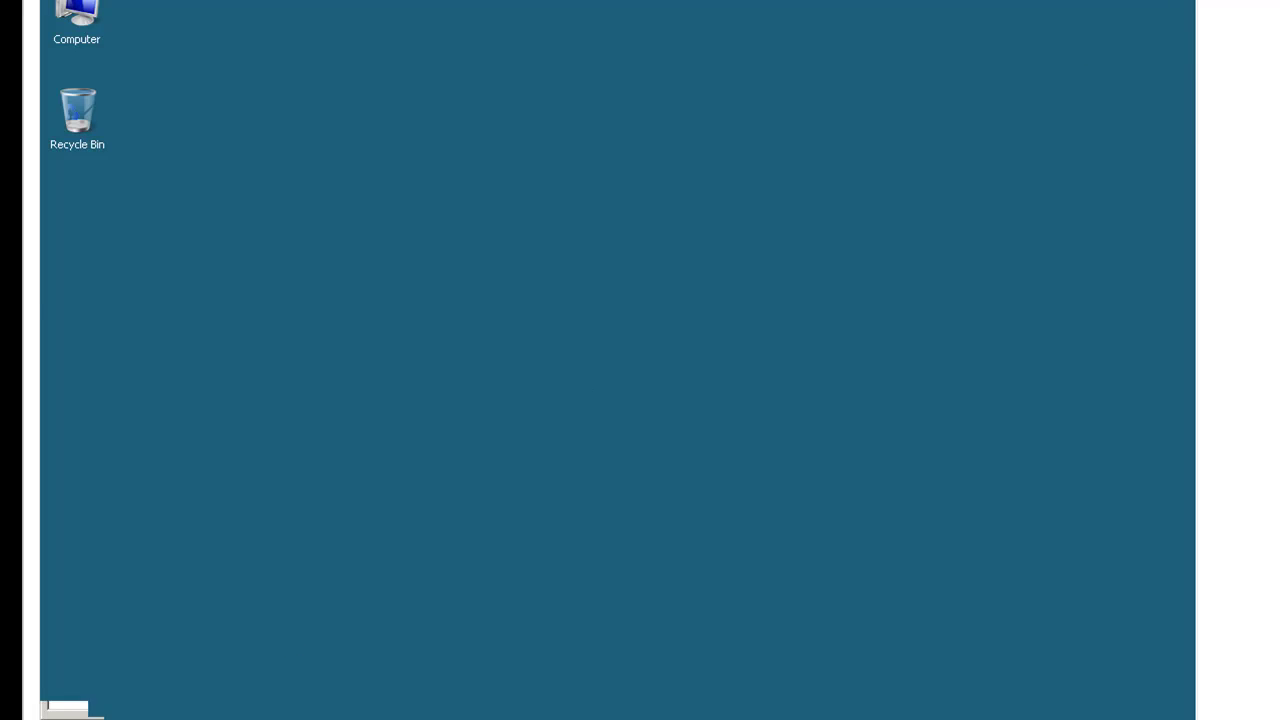
- Search for "relia" and open Reliability and Performance Monitor in a maximized window
left_click(62, 712)
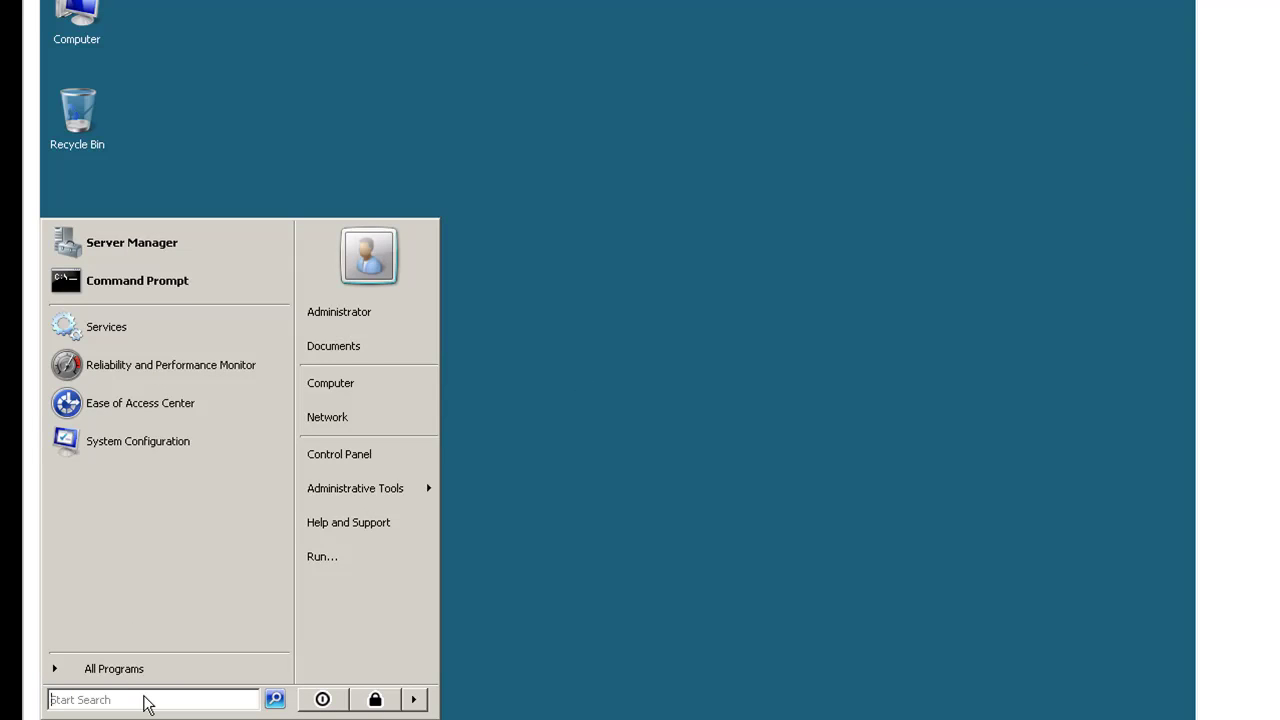
type("relia")
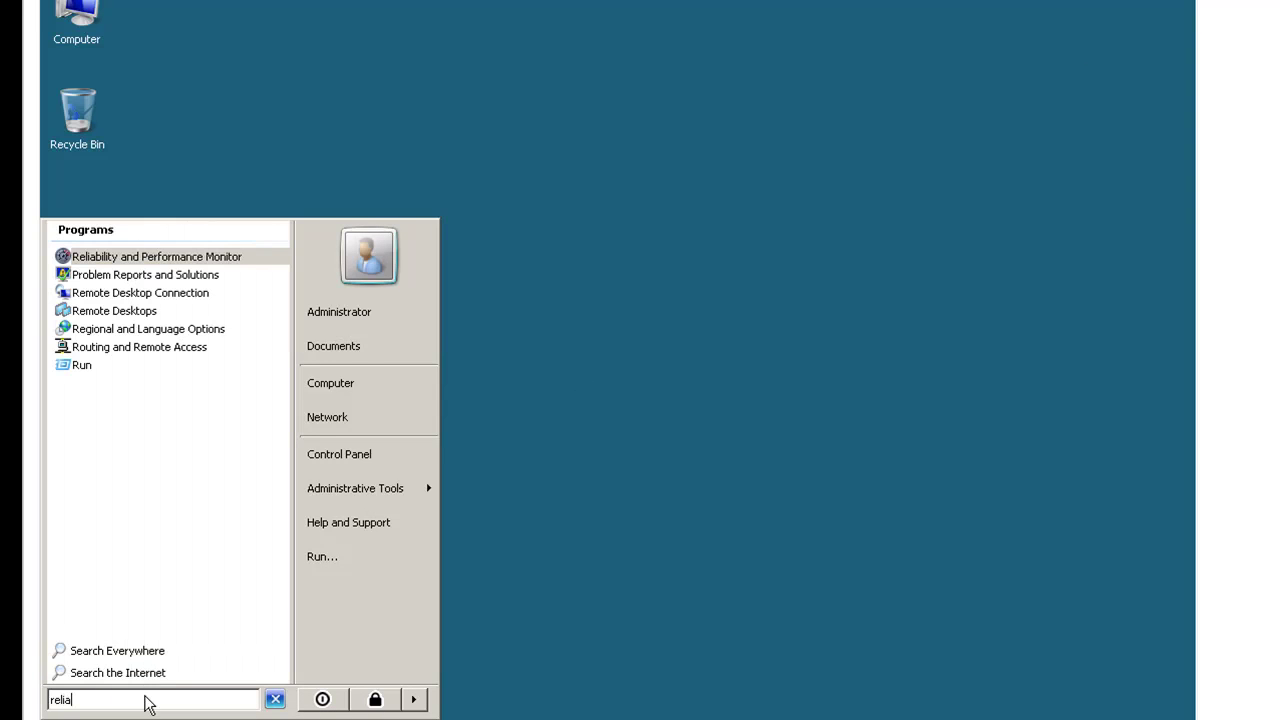
left_click(138, 260)
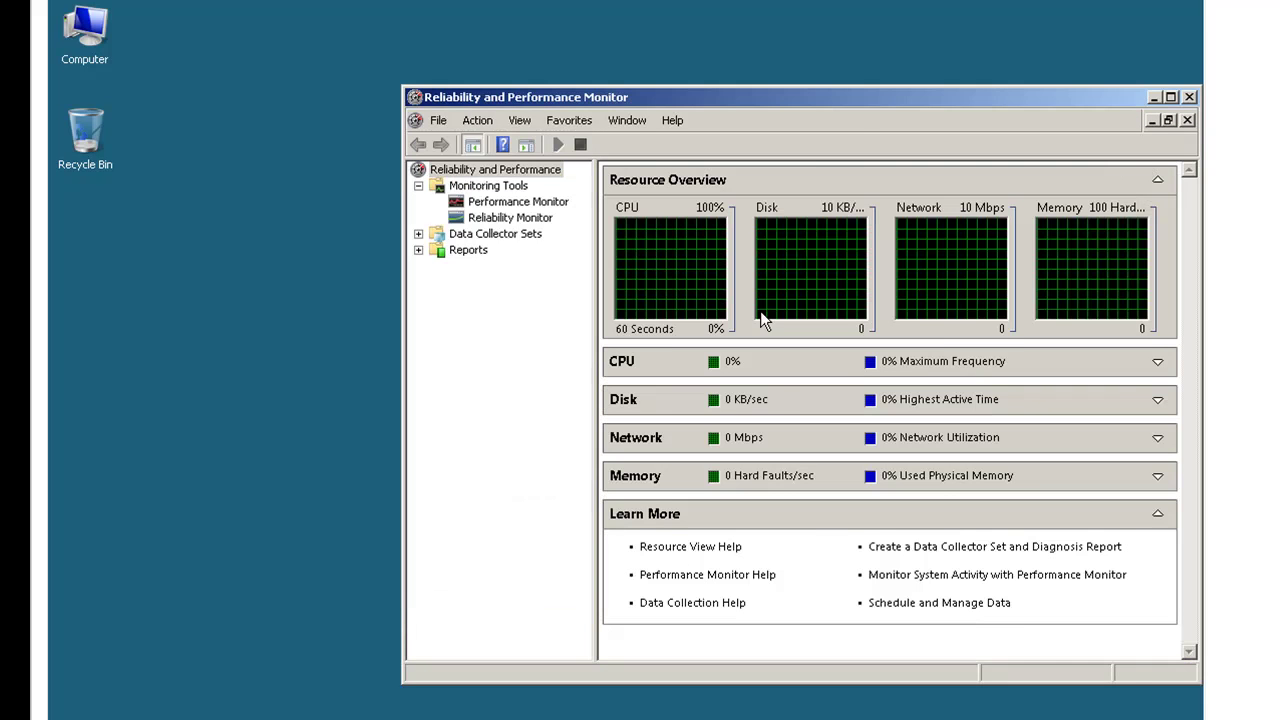
left_click(1171, 97)
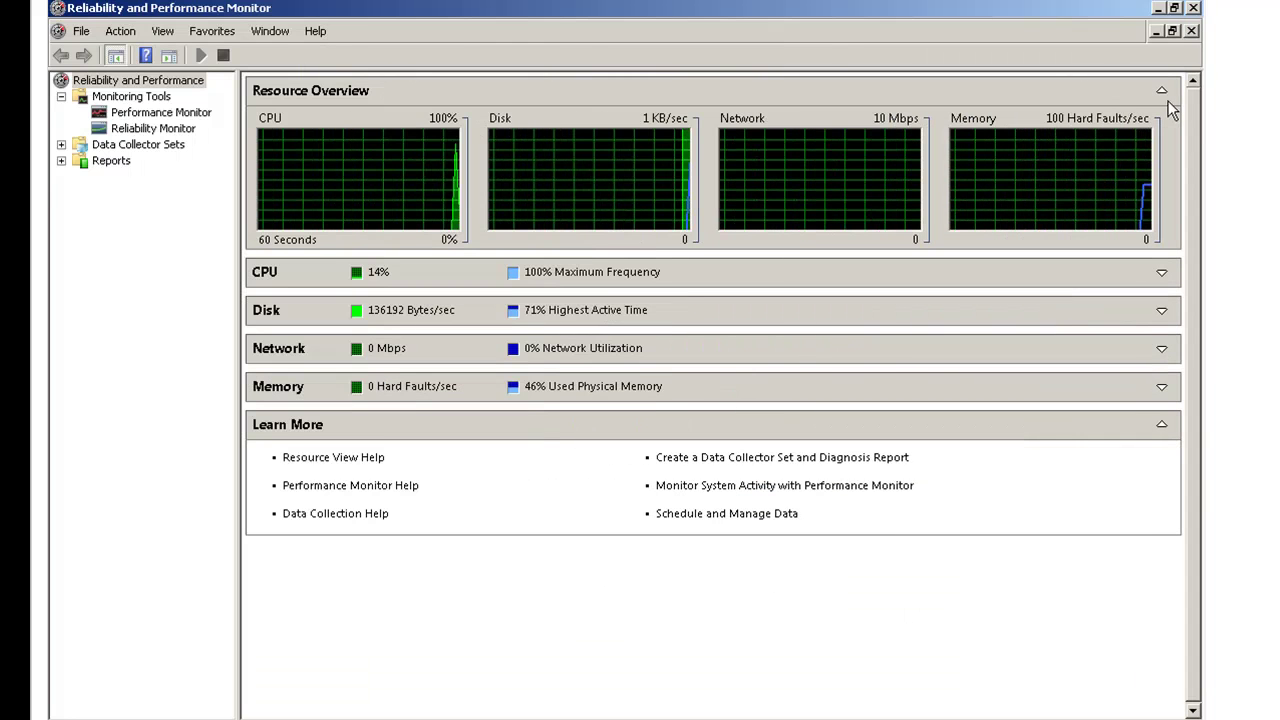
- Open Reliability Monitor and review the system stability reports for 5/2/2013 and 4/9/2013
left_click(172, 131)
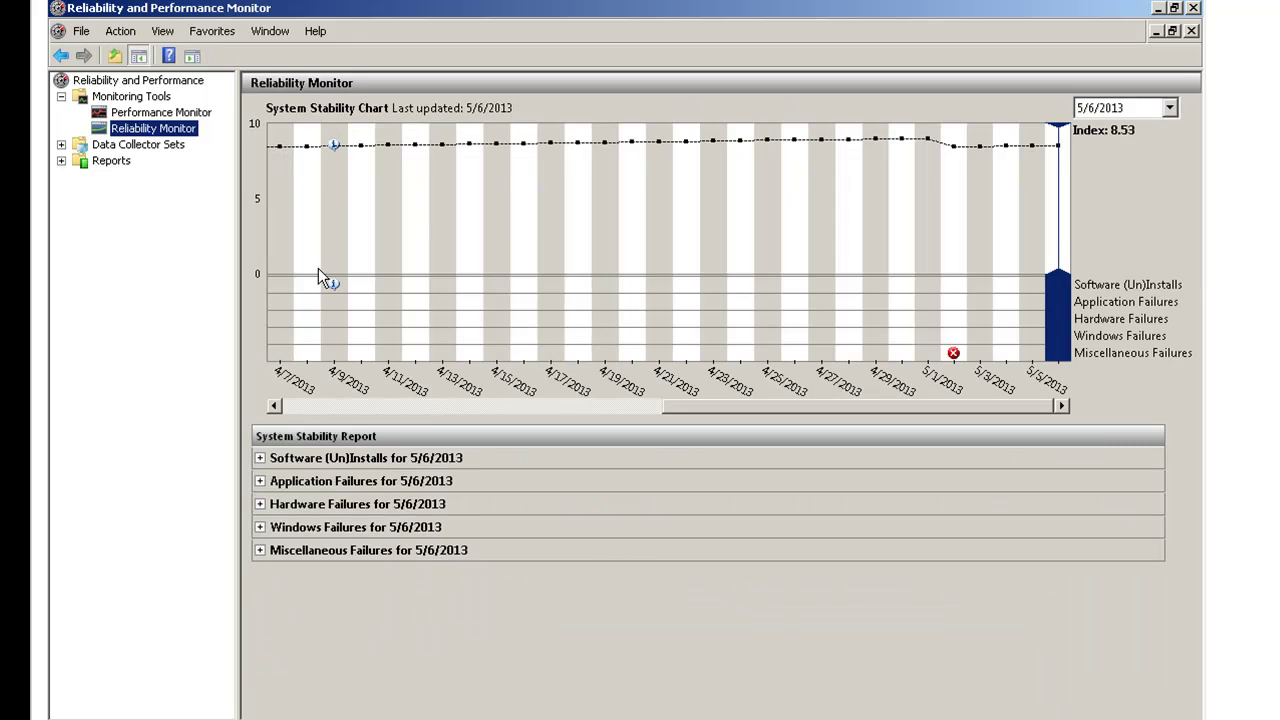
left_click(954, 356)
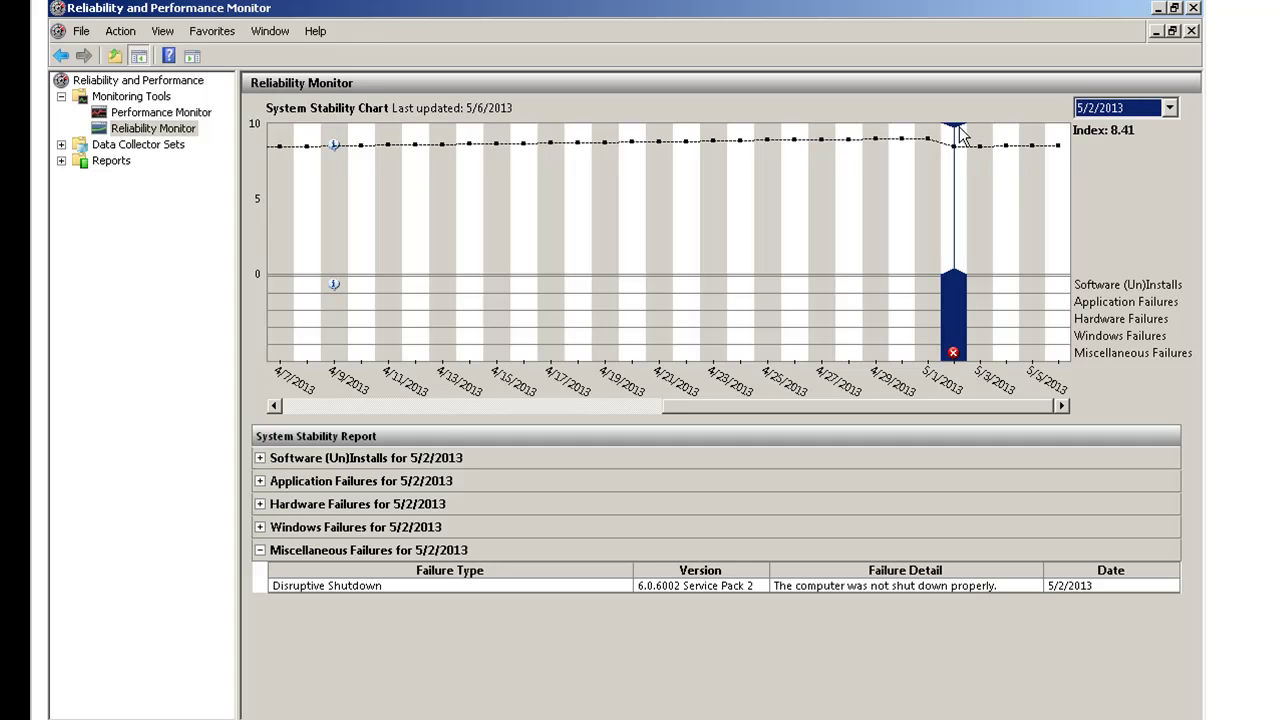
left_click(330, 145)
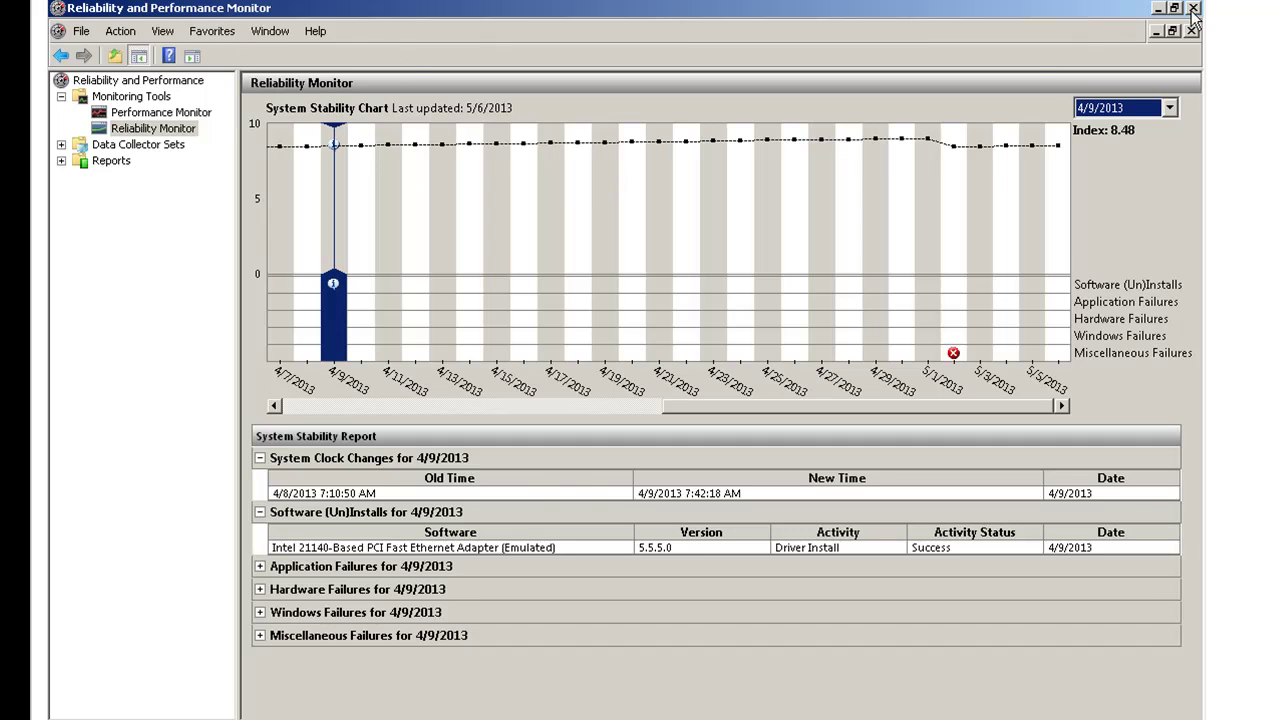
- Open Performance Monitor, start adding counters to the graph, and check which source computers are available, keeping the local computer
left_click(163, 114)
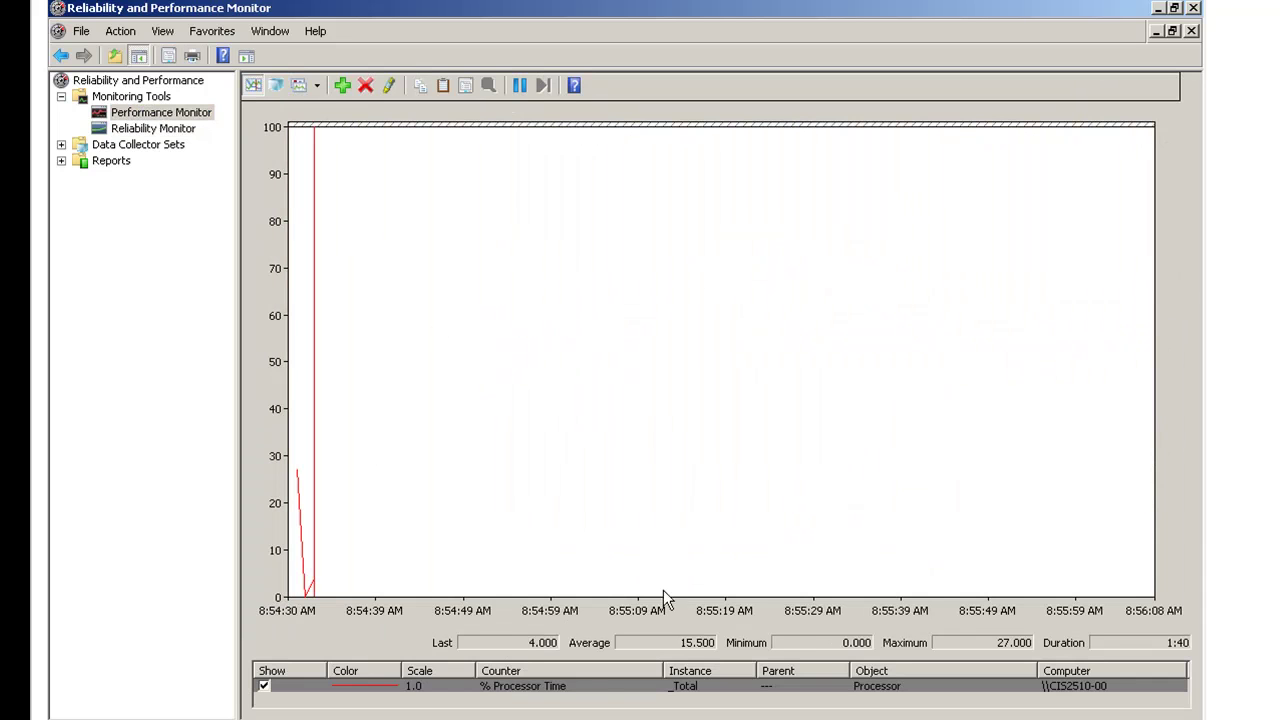
left_click(556, 688)
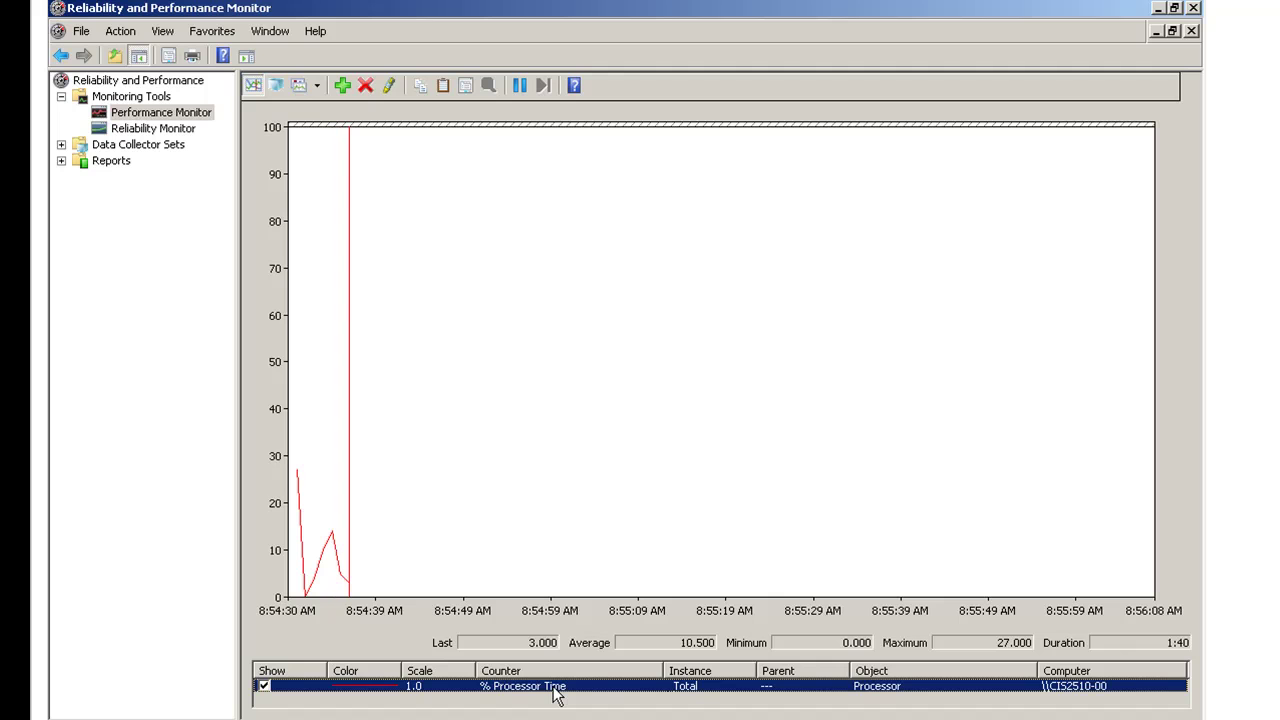
right_click(555, 258)
left_click(562, 266)
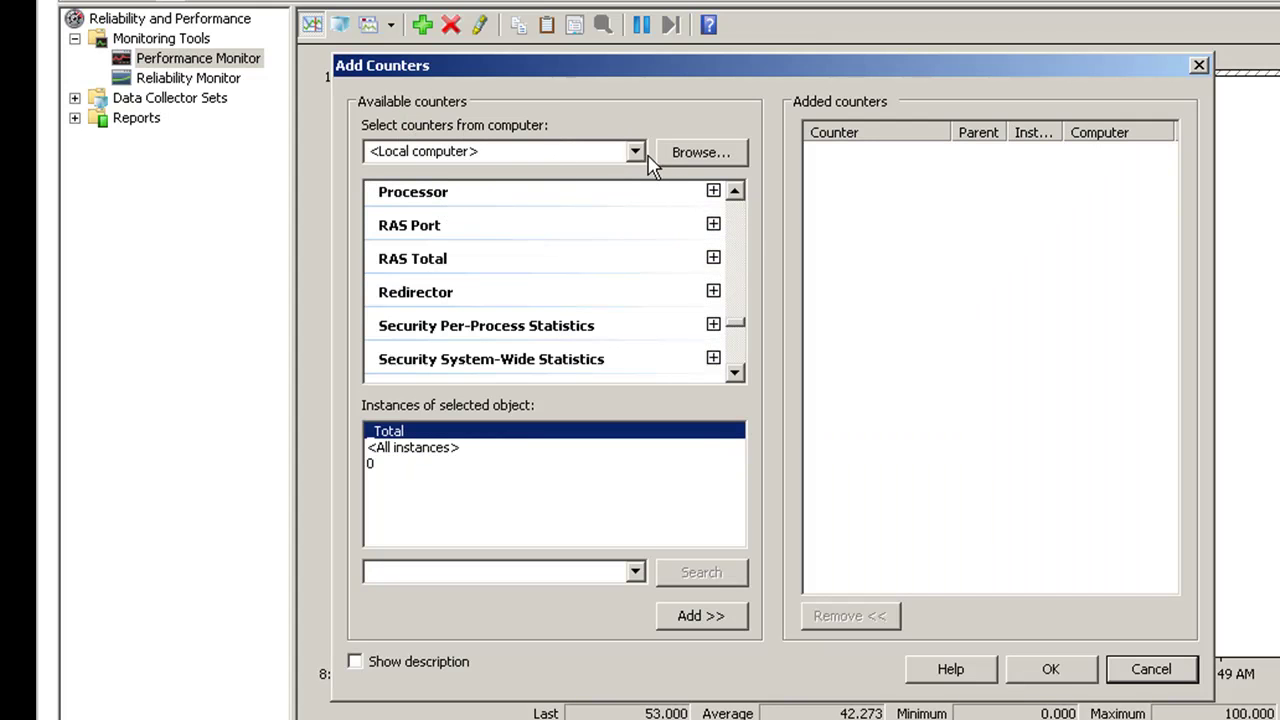
left_click(638, 156)
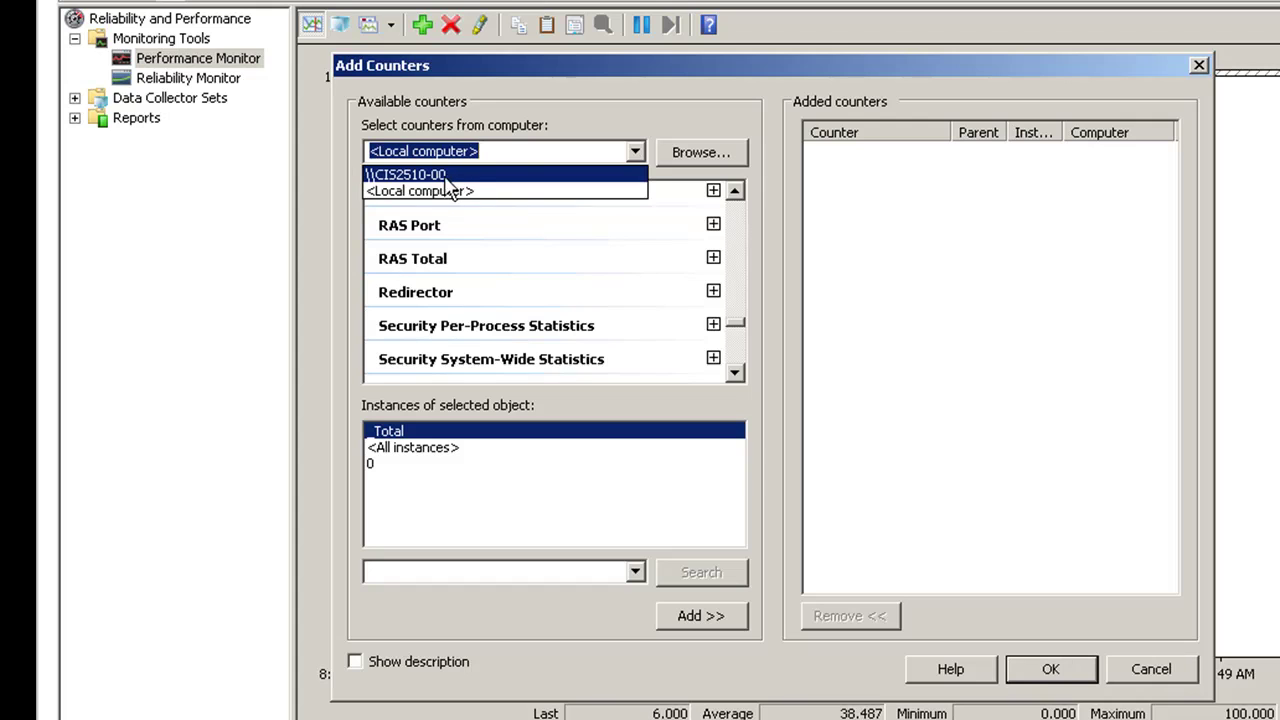
left_click(692, 130)
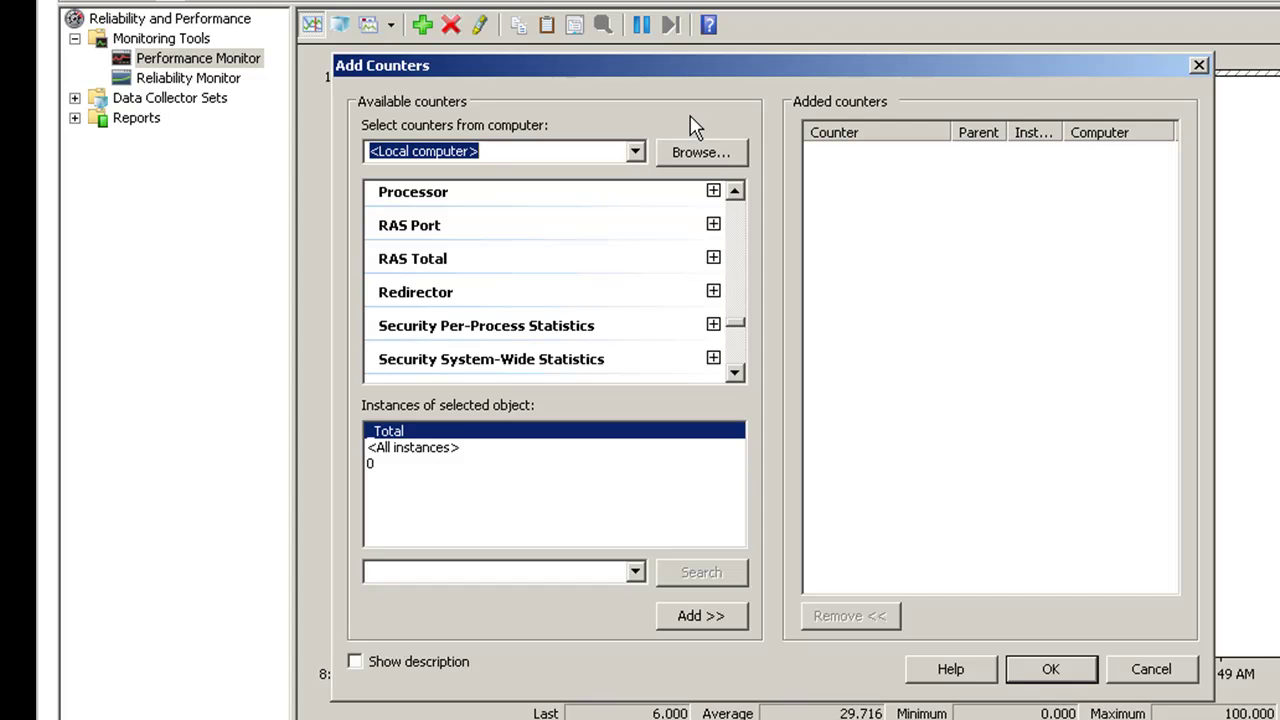
- Browse the available counter objects from the .NET CLR entries through Memory and return to the start of the list
left_click_drag(738, 330, 740, 206)
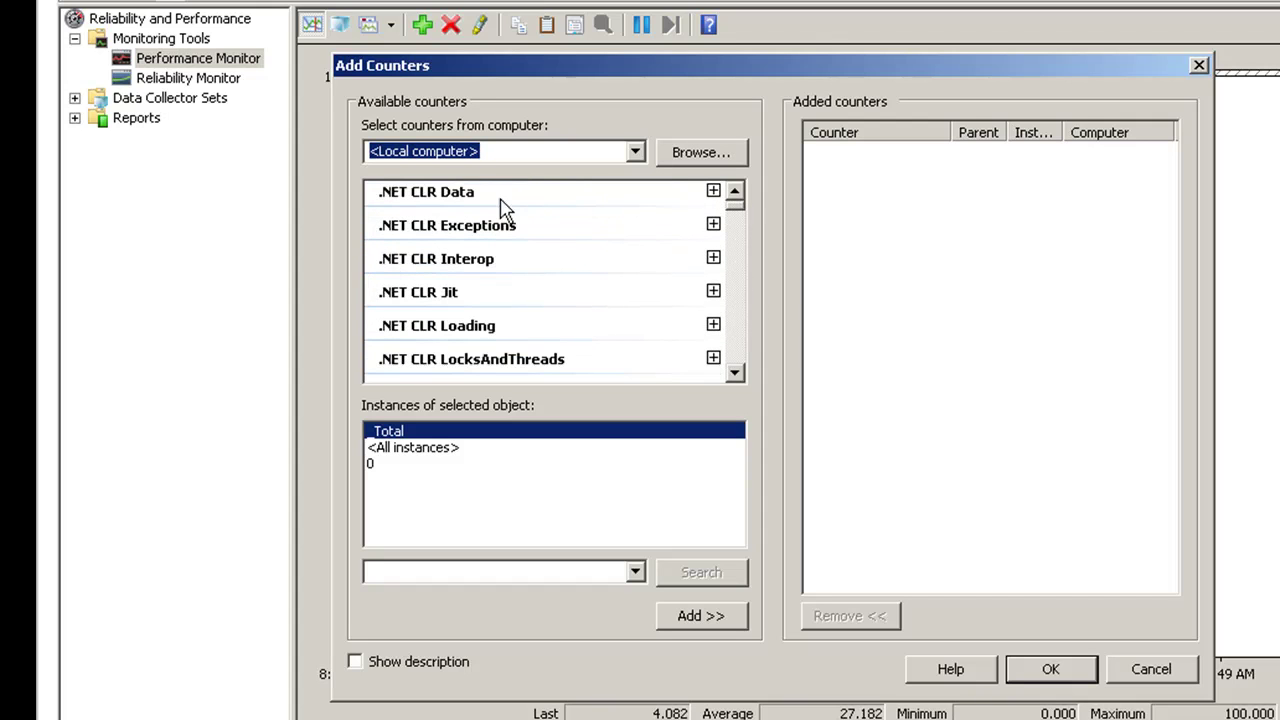
left_click(737, 220)
left_click(740, 270)
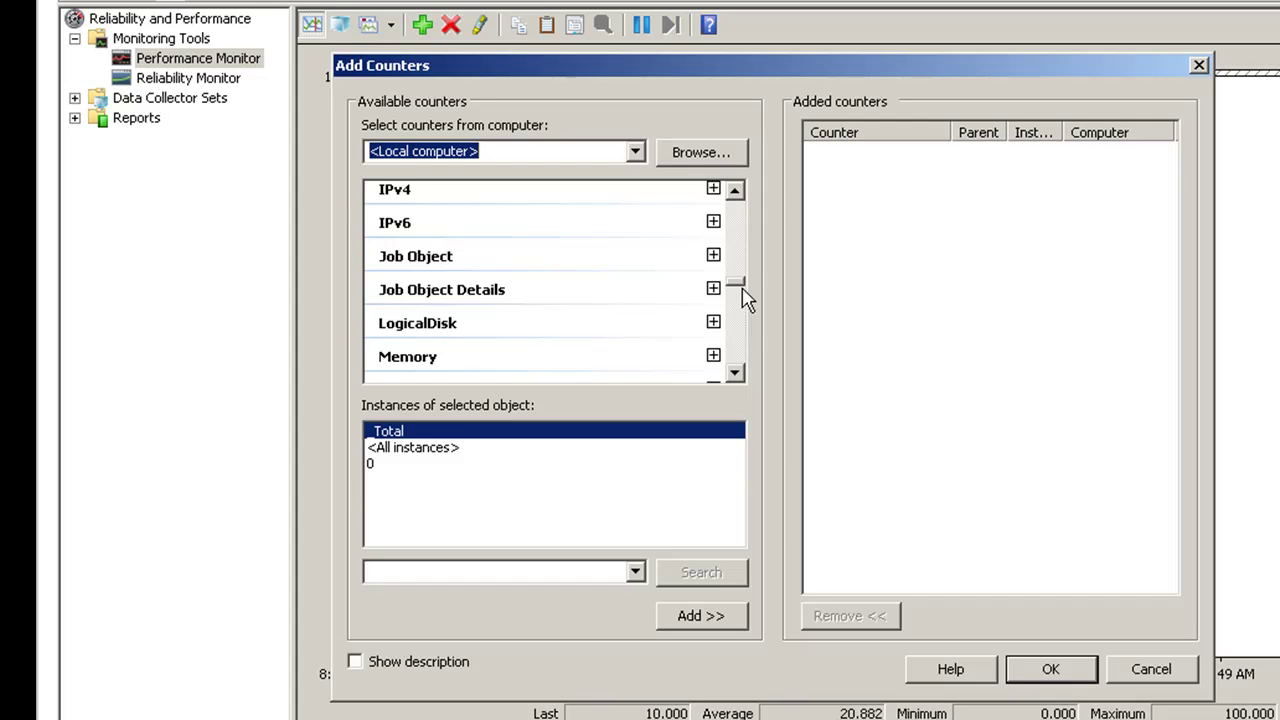
left_click_drag(735, 290, 735, 196)
scroll(740, 226, "down", 2)
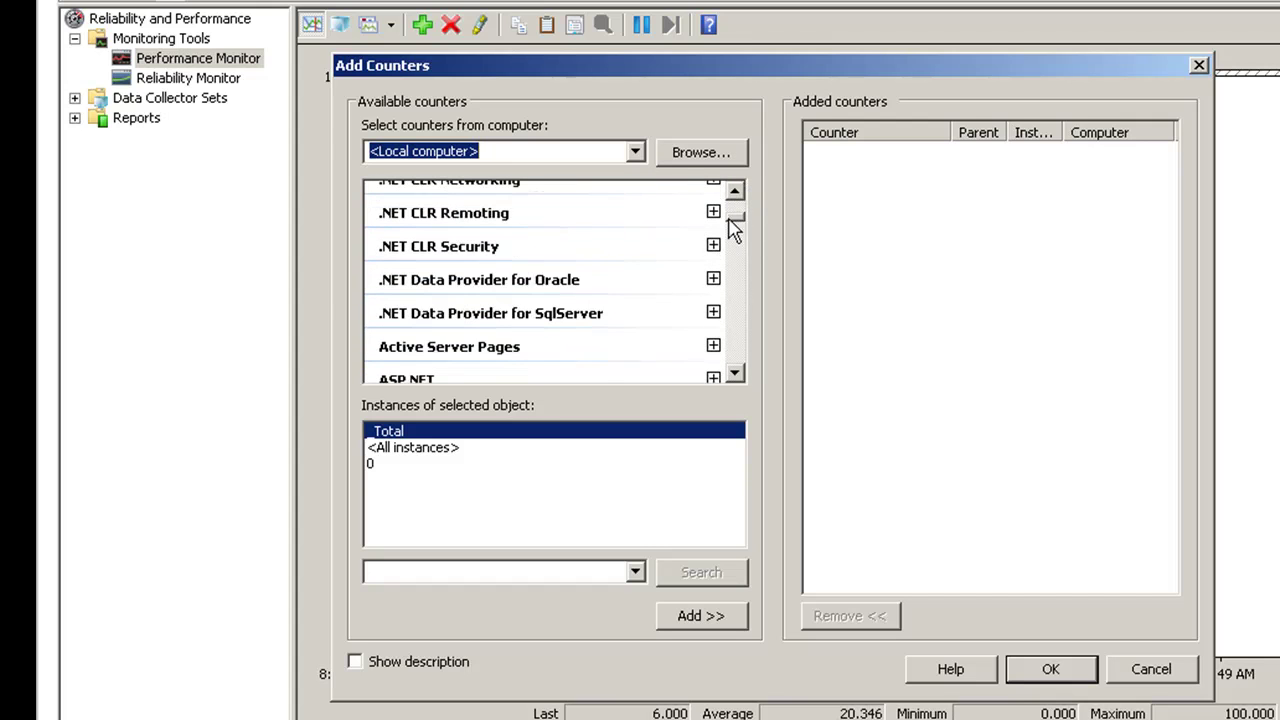
scroll(734, 210, "up", 3)
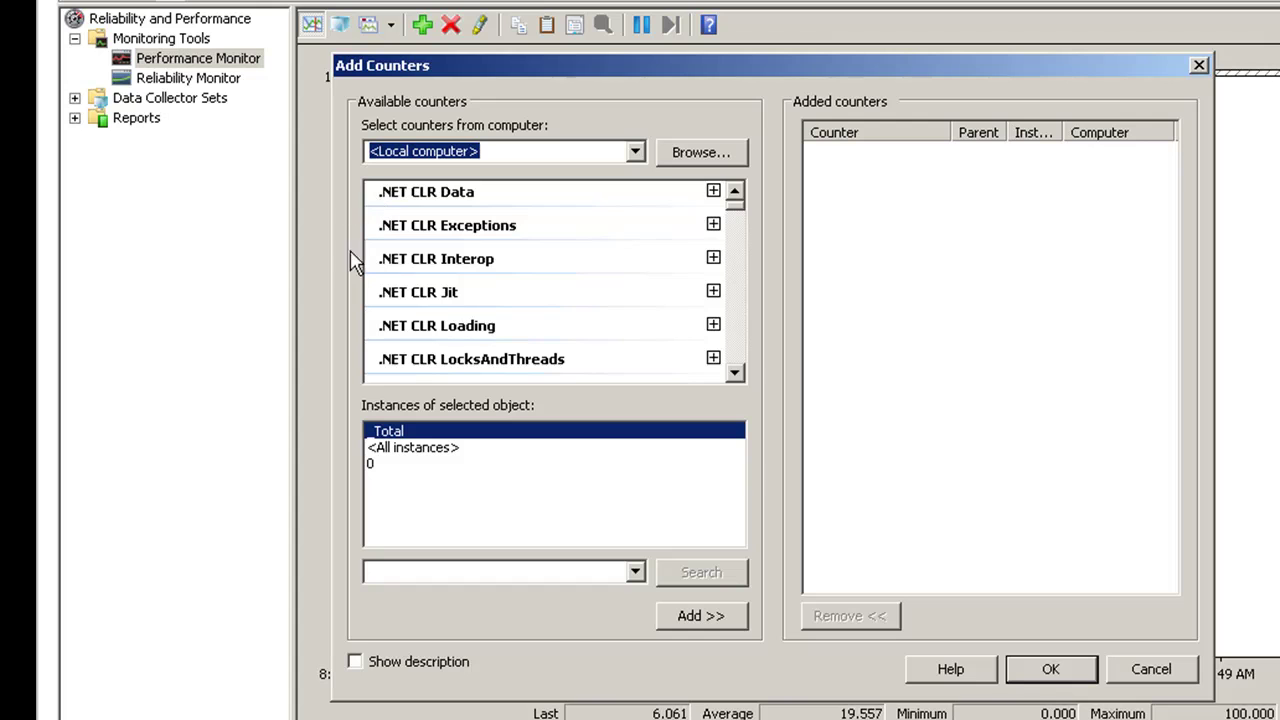
- Go through the .NET counter objects and select Active Server Pages and ASP.NET in turn
left_click(735, 374)
left_click(735, 376)
left_click(735, 376)
left_click(735, 376)
left_click(735, 376)
left_click(735, 376)
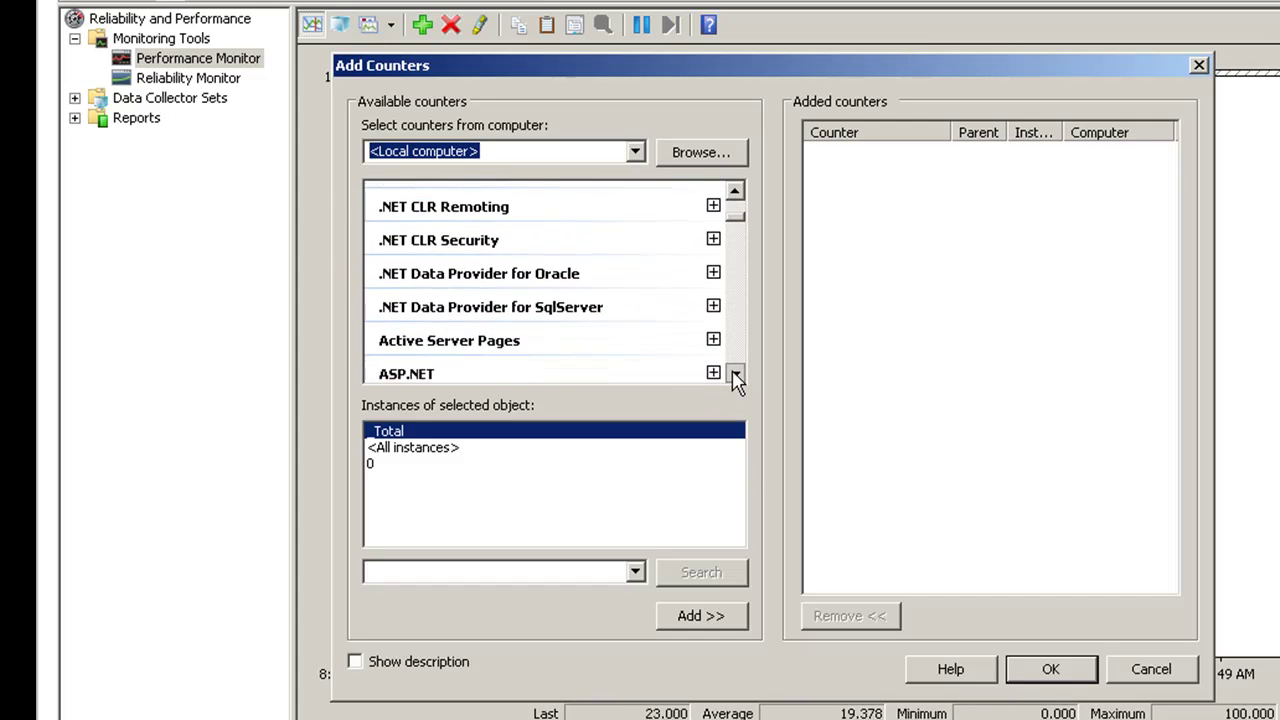
left_click(455, 350)
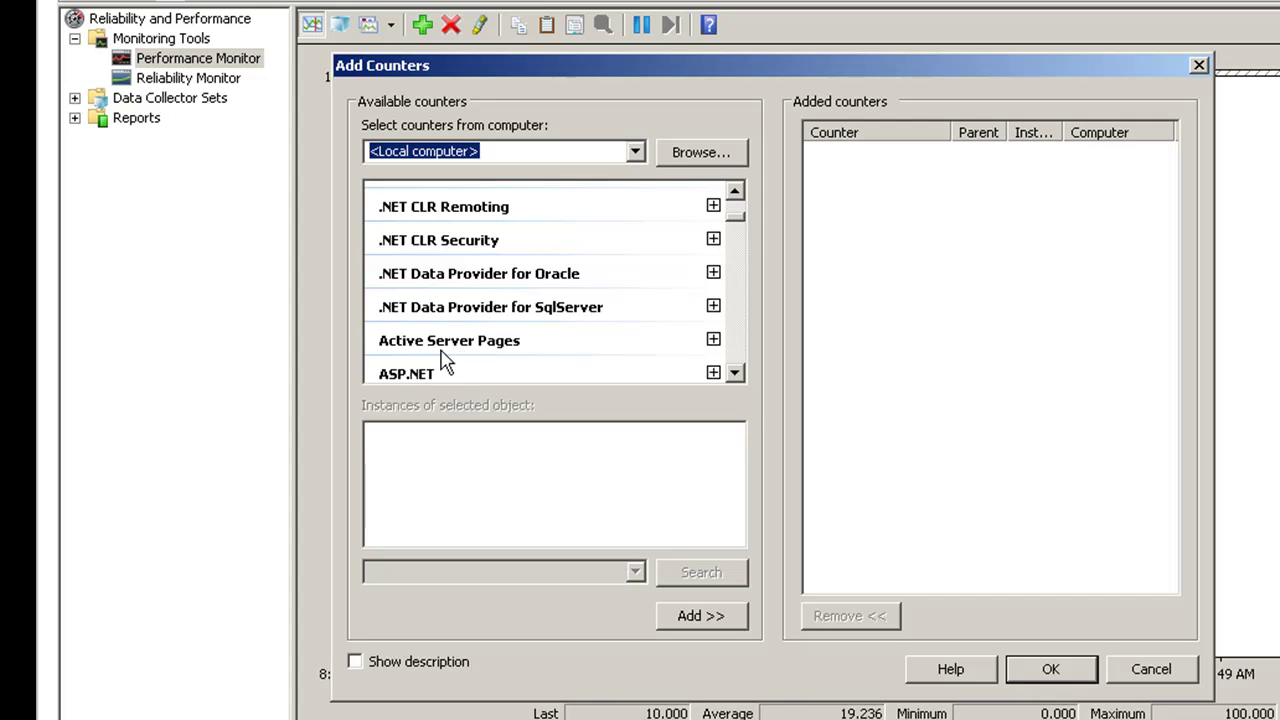
left_click(408, 383)
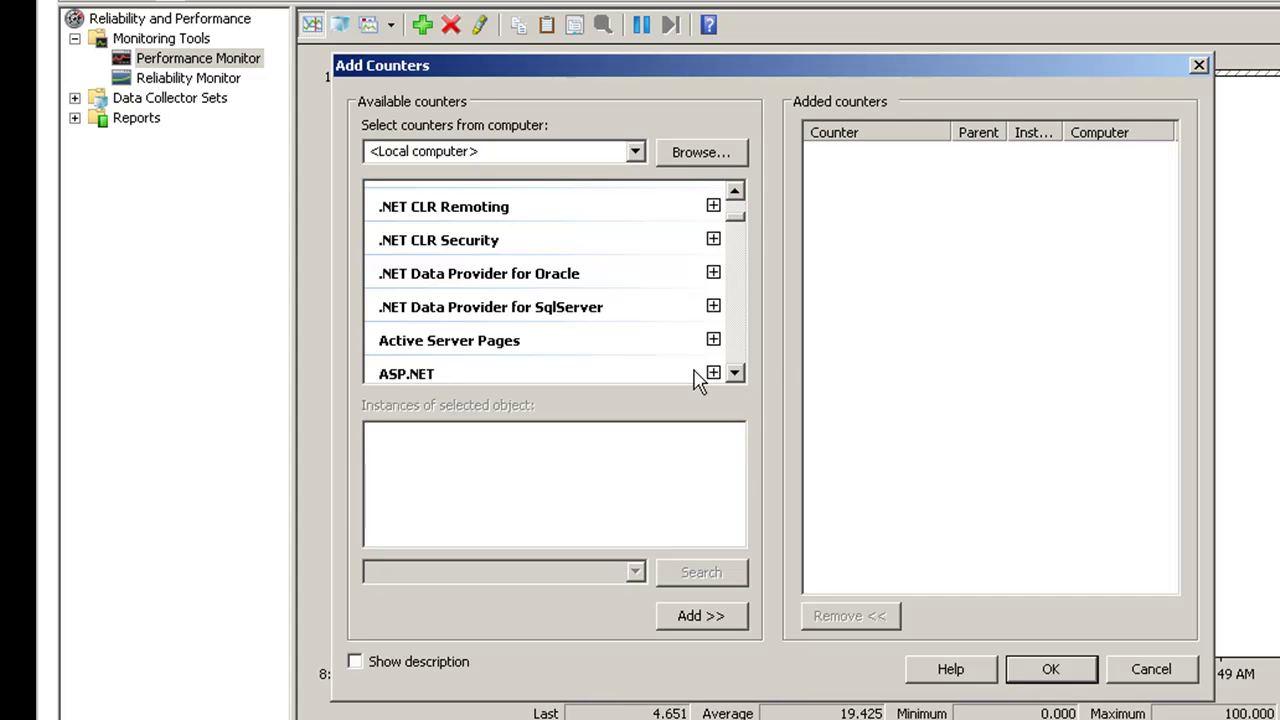
- Find the DHCP Server object among the available counters and expand it to list its individual counters
left_click(738, 235)
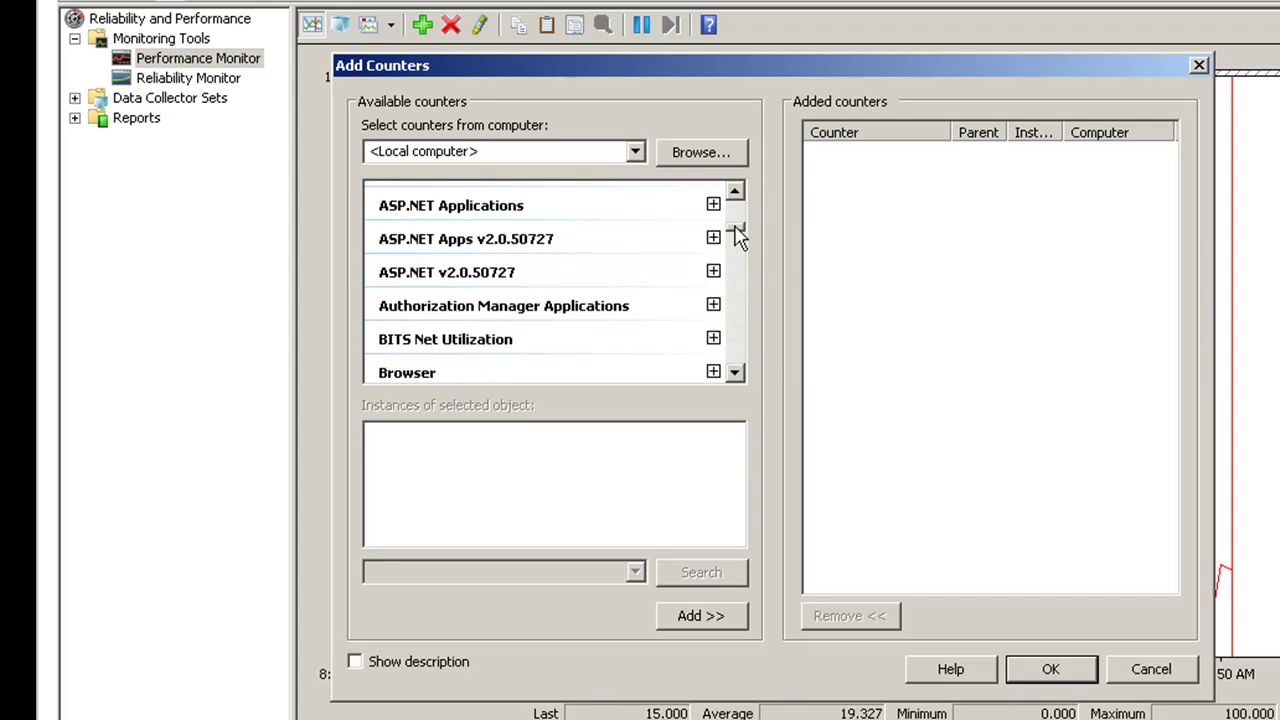
left_click(738, 243)
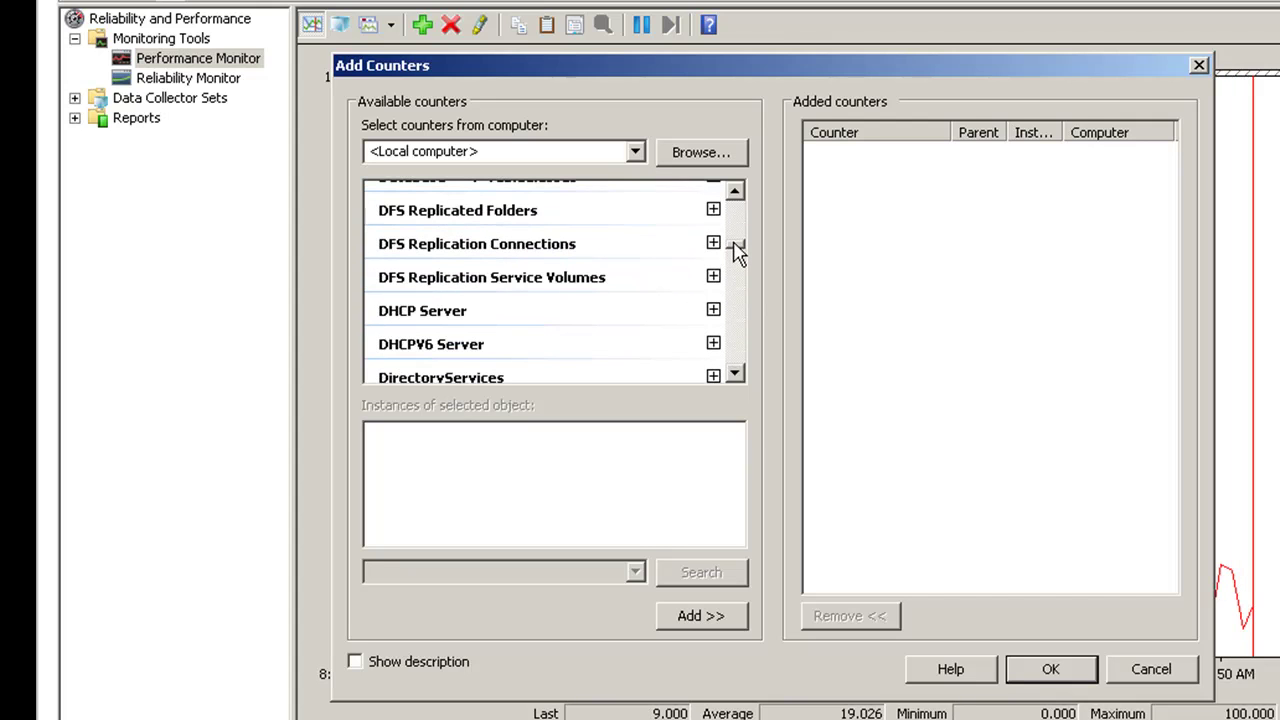
scroll(738, 250, "down", 1)
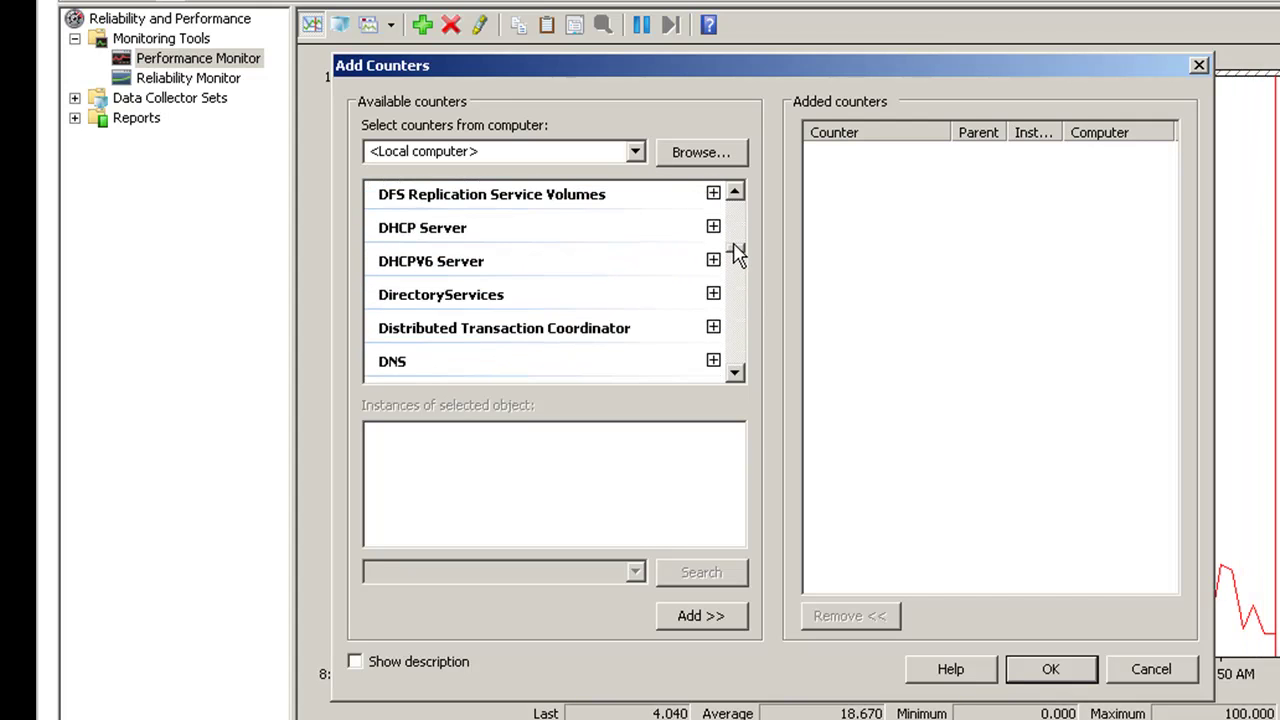
scroll(738, 250, "up", 2)
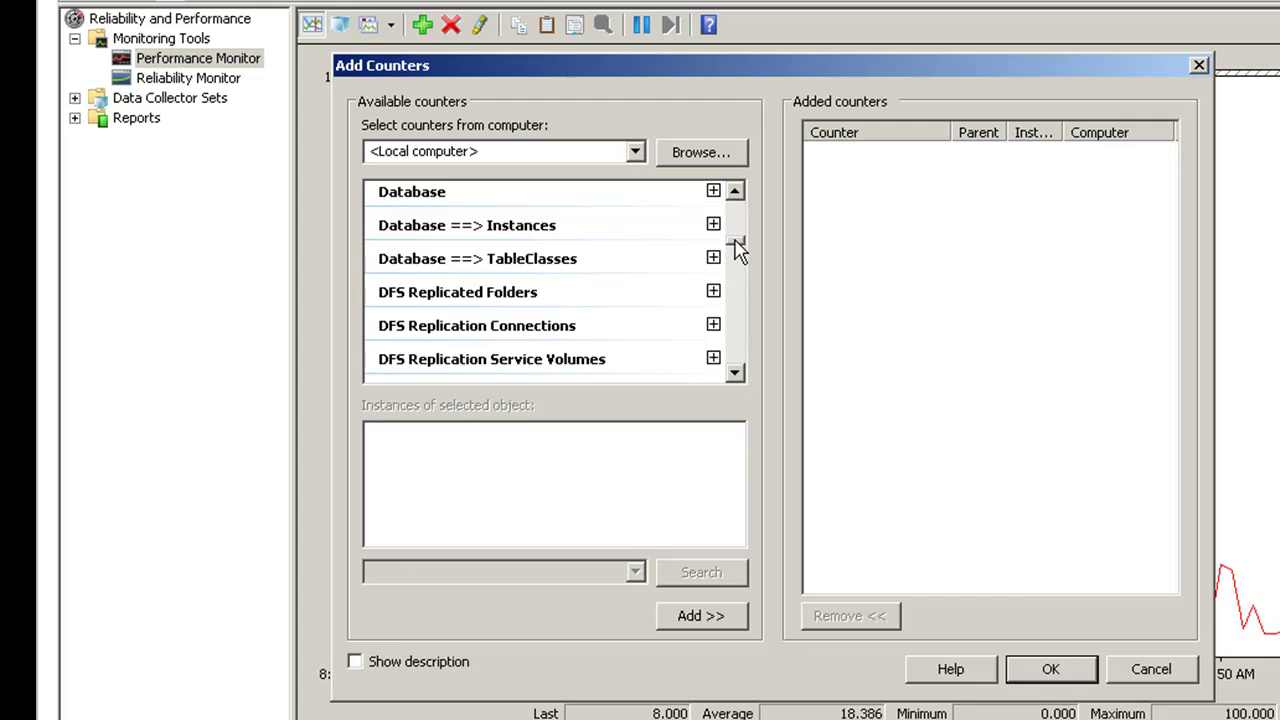
scroll(738, 250, "up", 3)
scroll(738, 252, "down", 5)
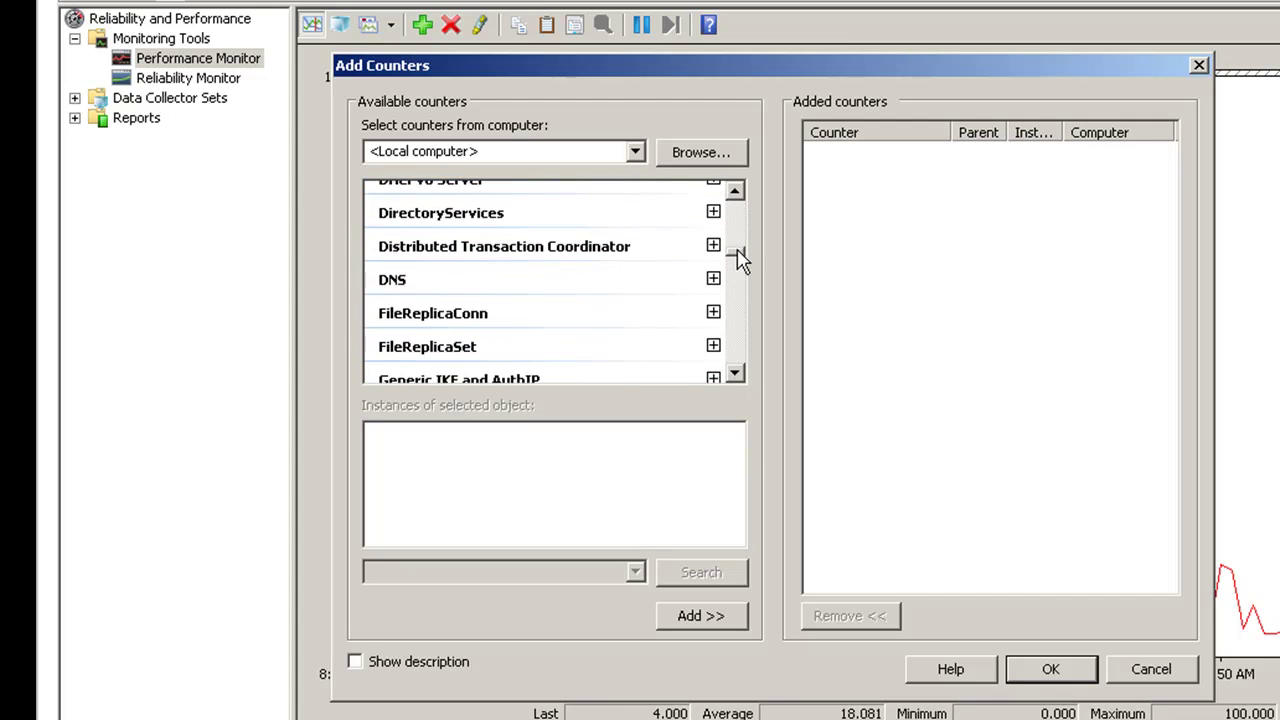
scroll(738, 255, "up", 2)
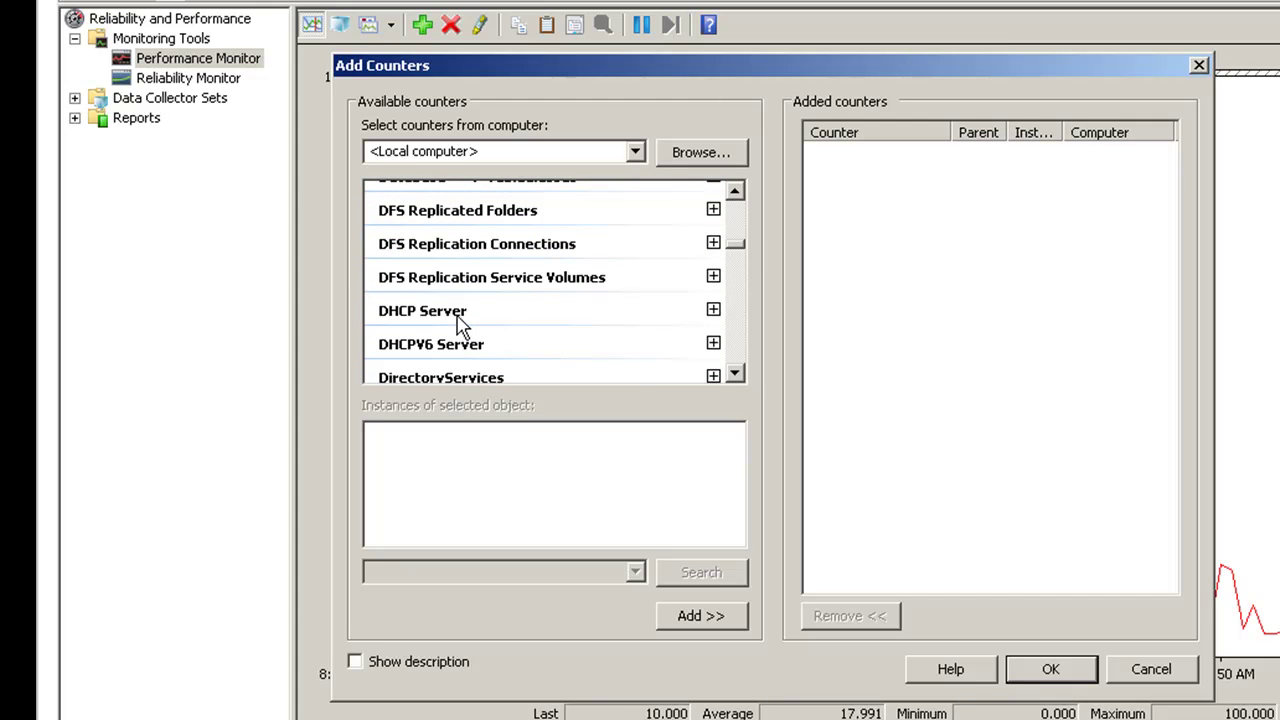
left_click(713, 311)
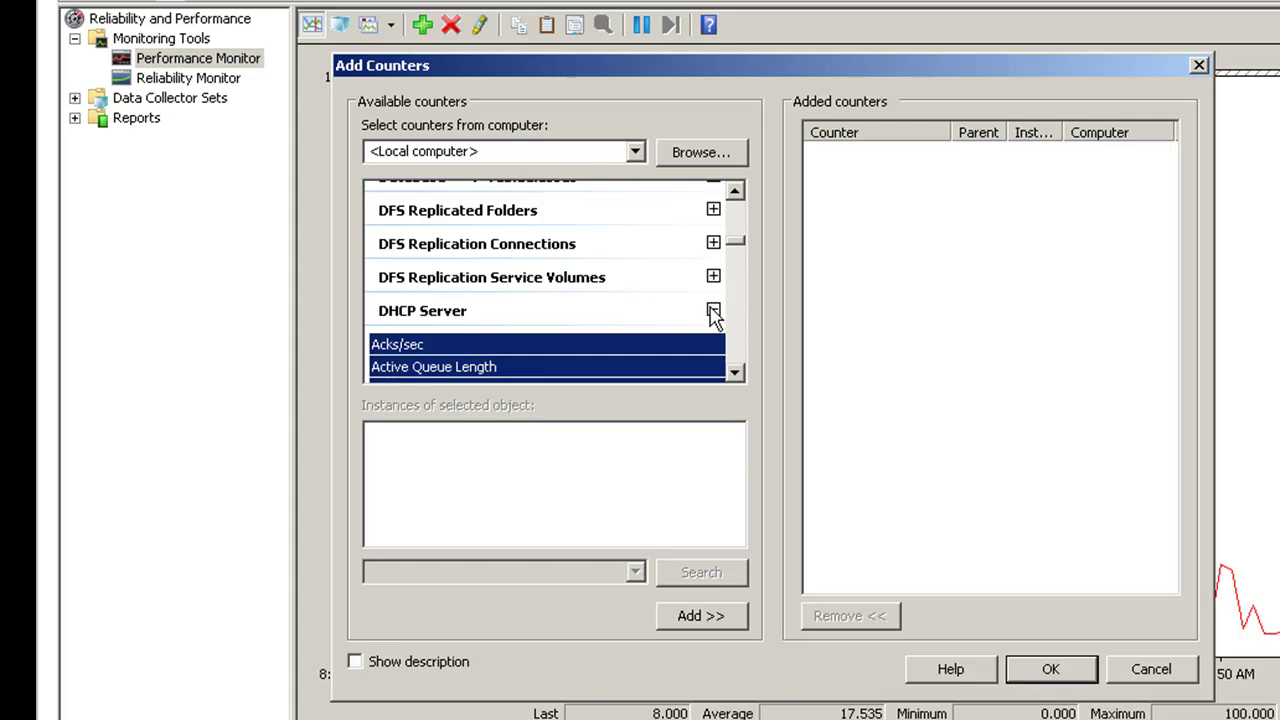
left_click(737, 372)
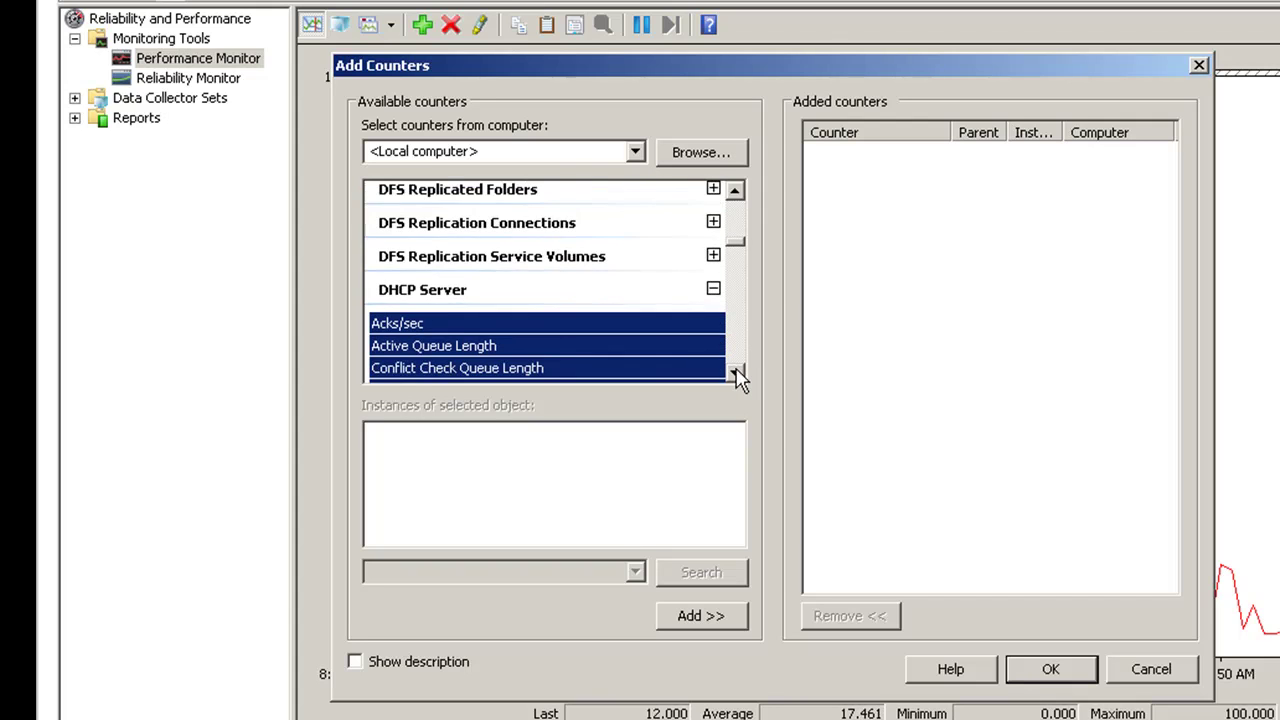
left_click(737, 372)
left_click(737, 372)
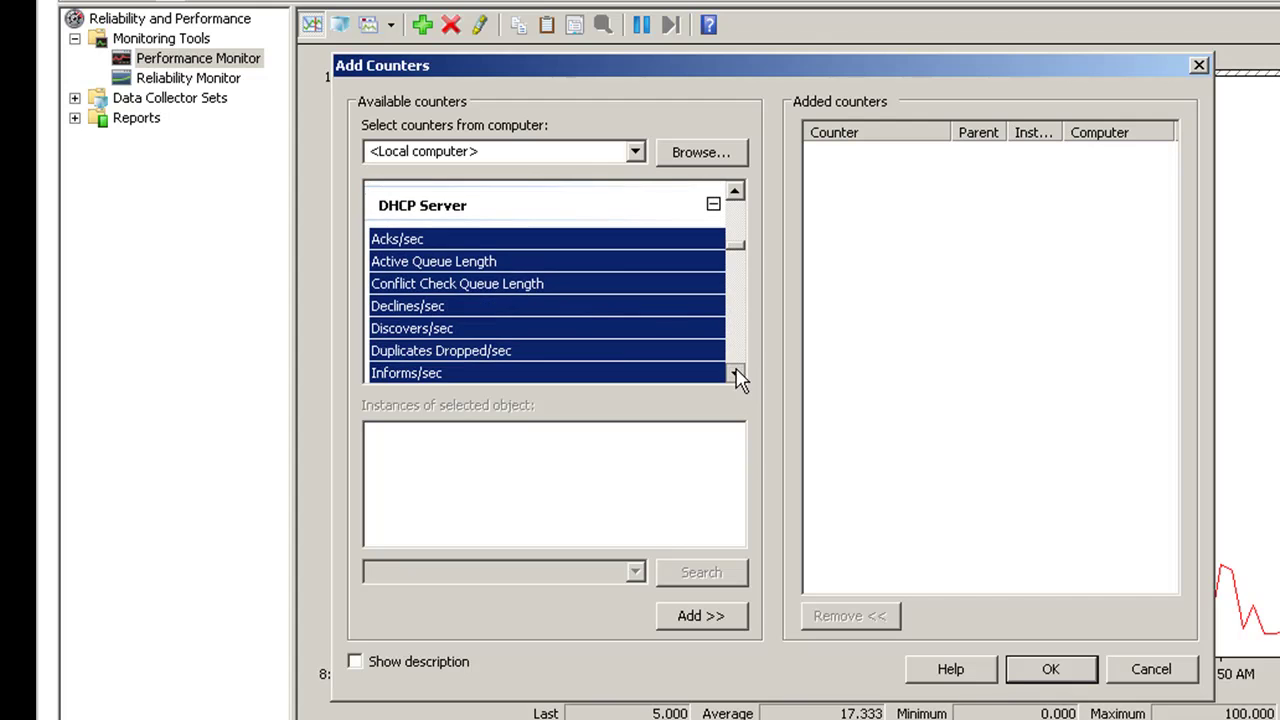
- Examine the individual DHCP Server counters, selecting each one from Acks/sec through Declines/sec
left_click(421, 238)
left_click(438, 263)
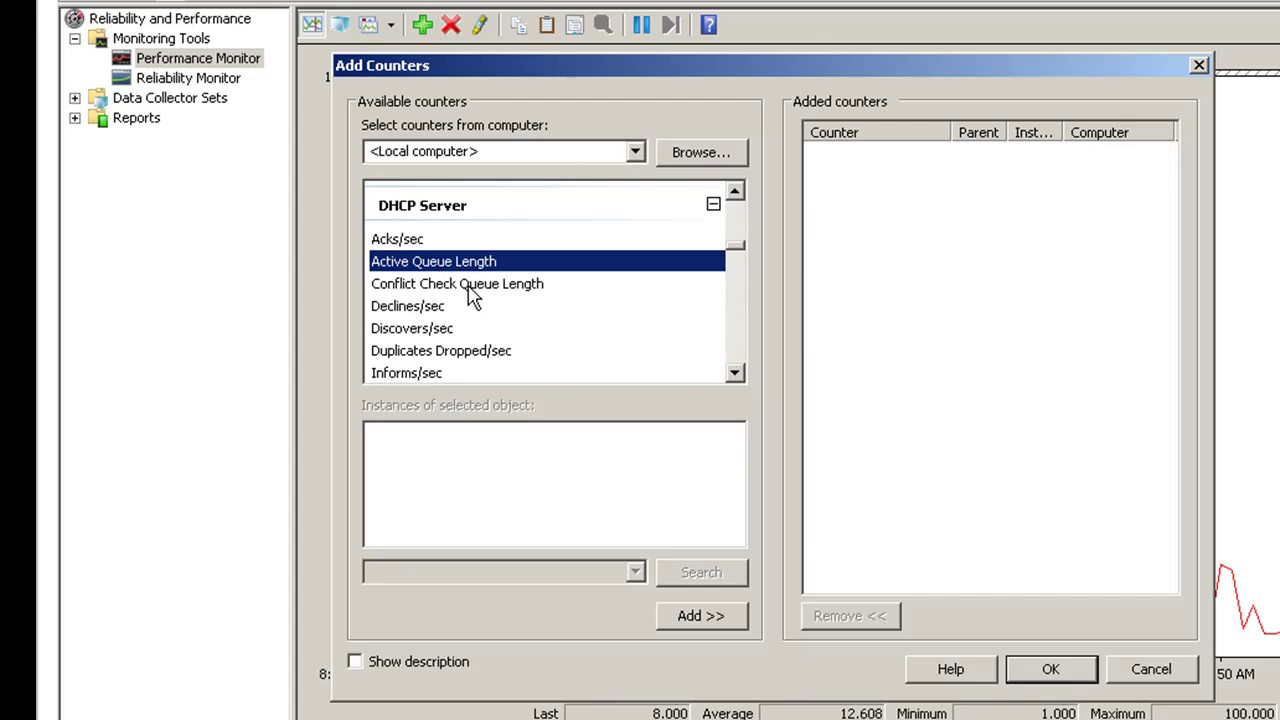
left_click(467, 285)
left_click(442, 306)
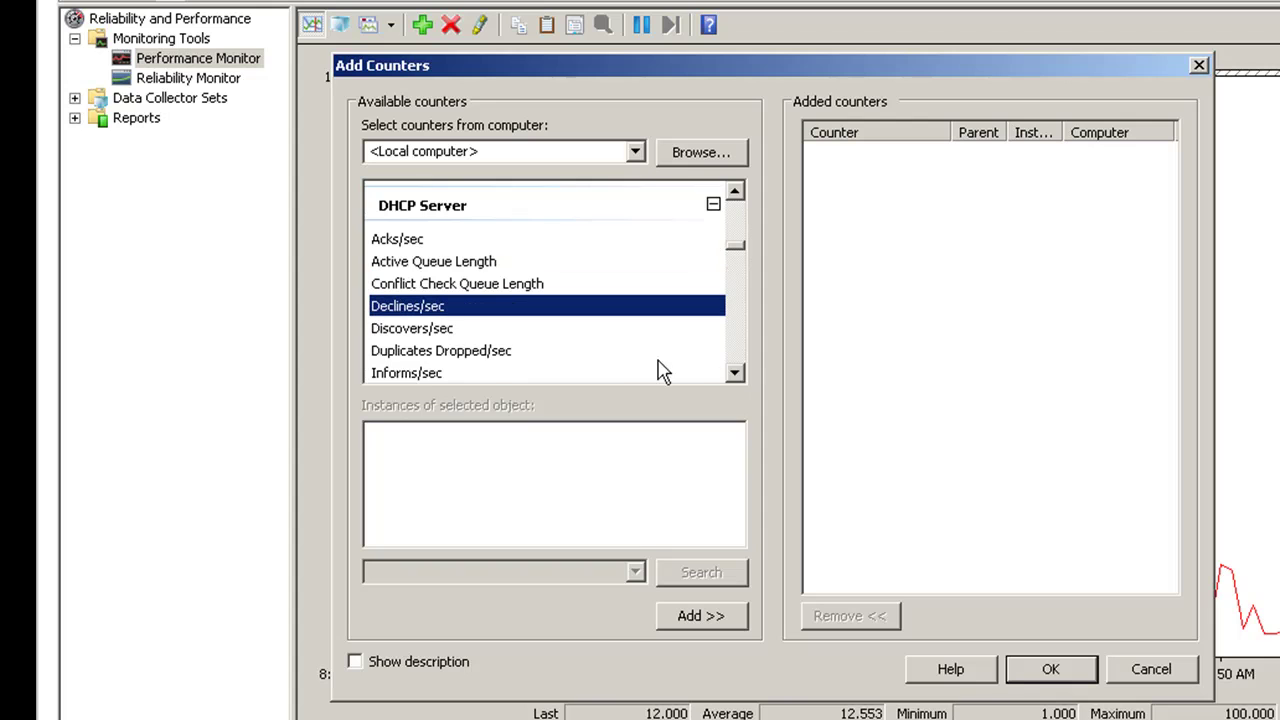
left_click(737, 372)
left_click(737, 372)
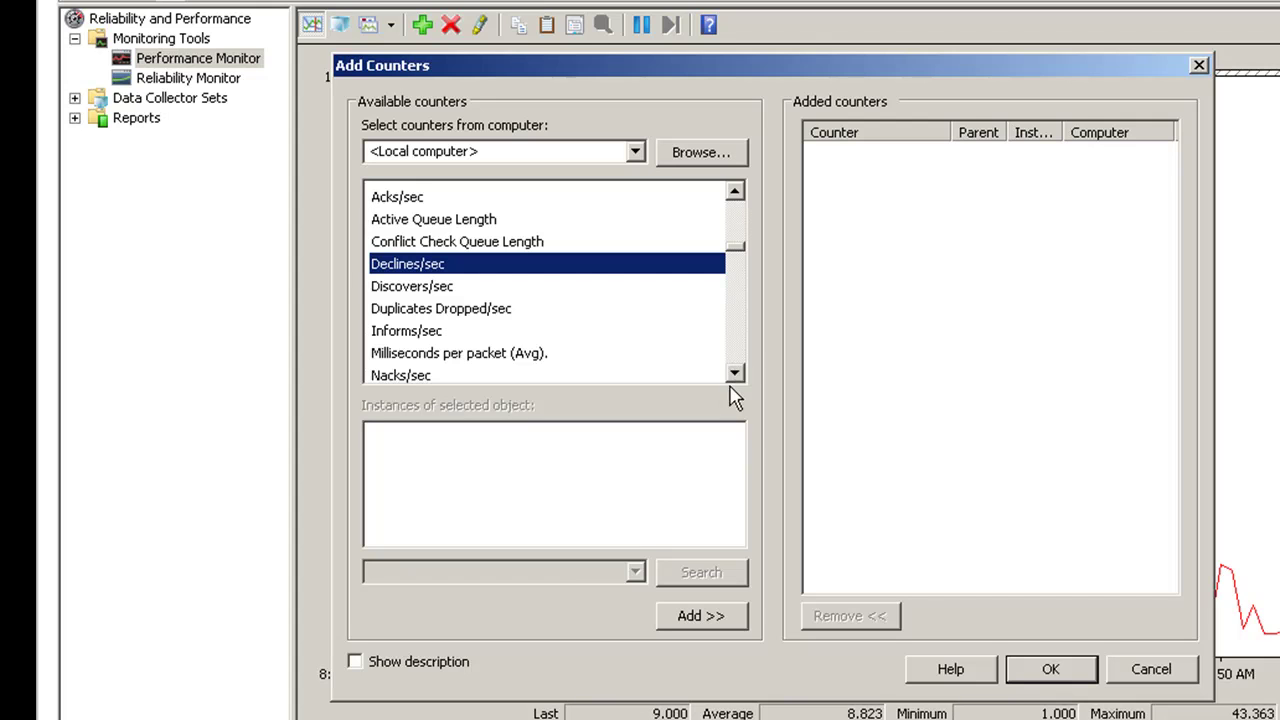
left_click(736, 191)
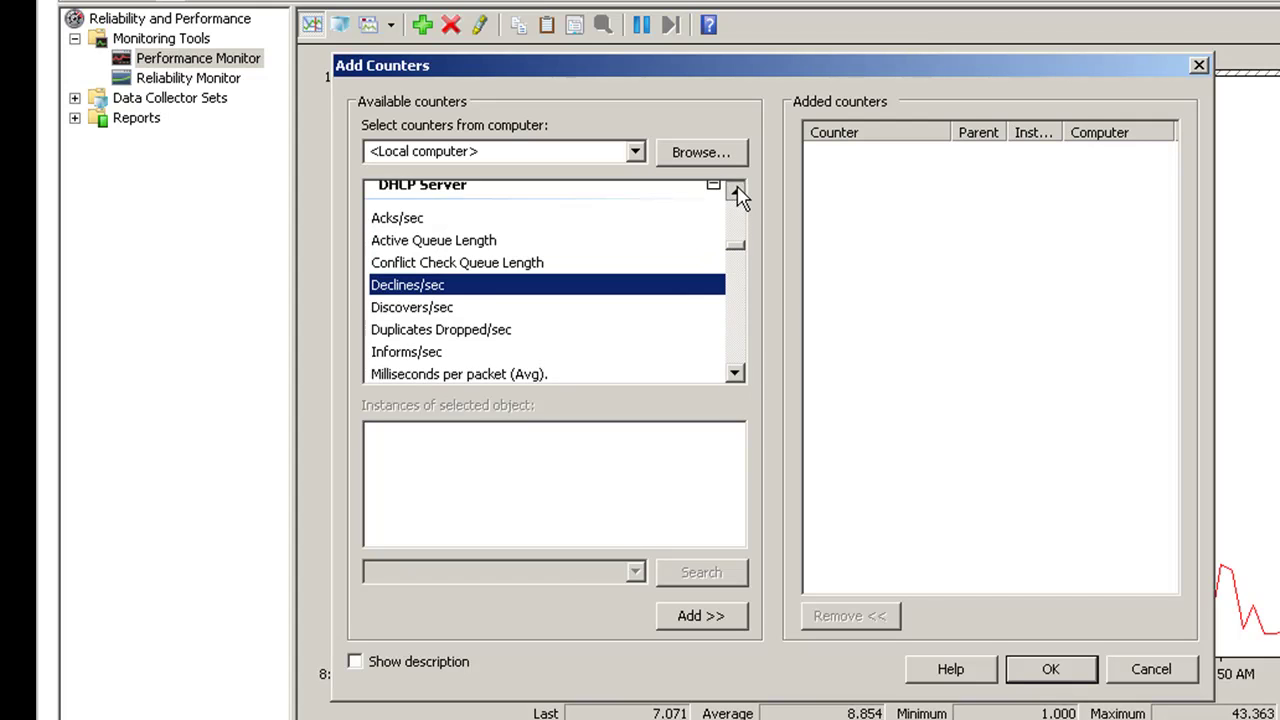
- Return to the DHCP Server heading in the available counters and collapse its list of individual counters
left_click(736, 191)
left_click(736, 191)
left_click(713, 226)
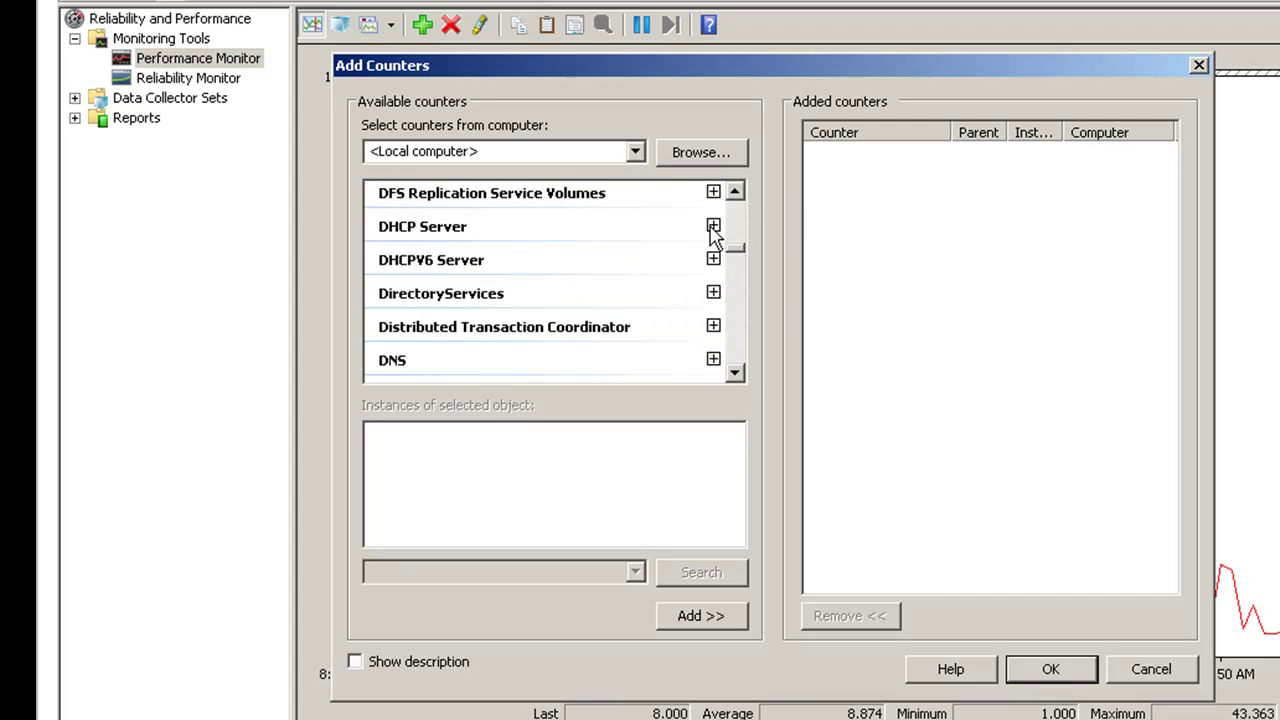
- Browse the available counter objects from DHCP Server through DNS, HTTP Service, ICMP and the IPsec entries down to Memory
left_click(736, 376)
left_click(736, 376)
left_click(736, 376)
left_click(736, 376)
left_click(736, 376)
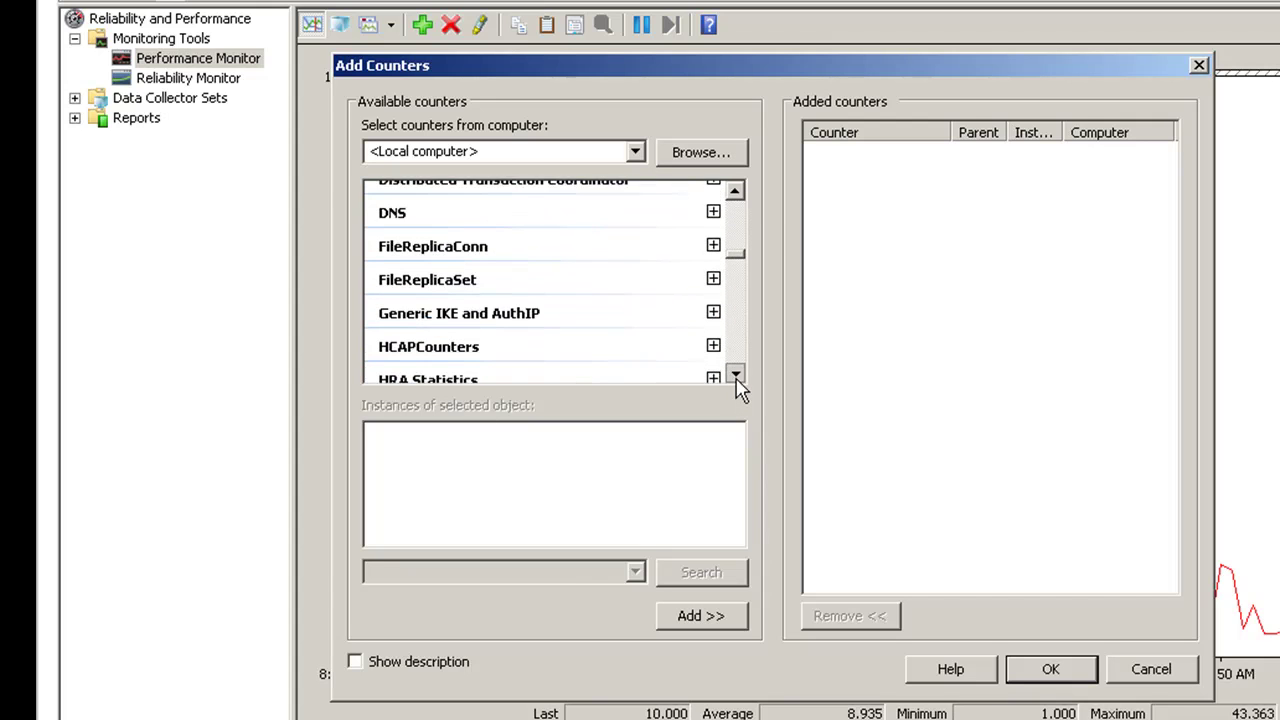
left_click(736, 376)
left_click(736, 376)
left_click(736, 376)
left_click(736, 376)
left_click(736, 376)
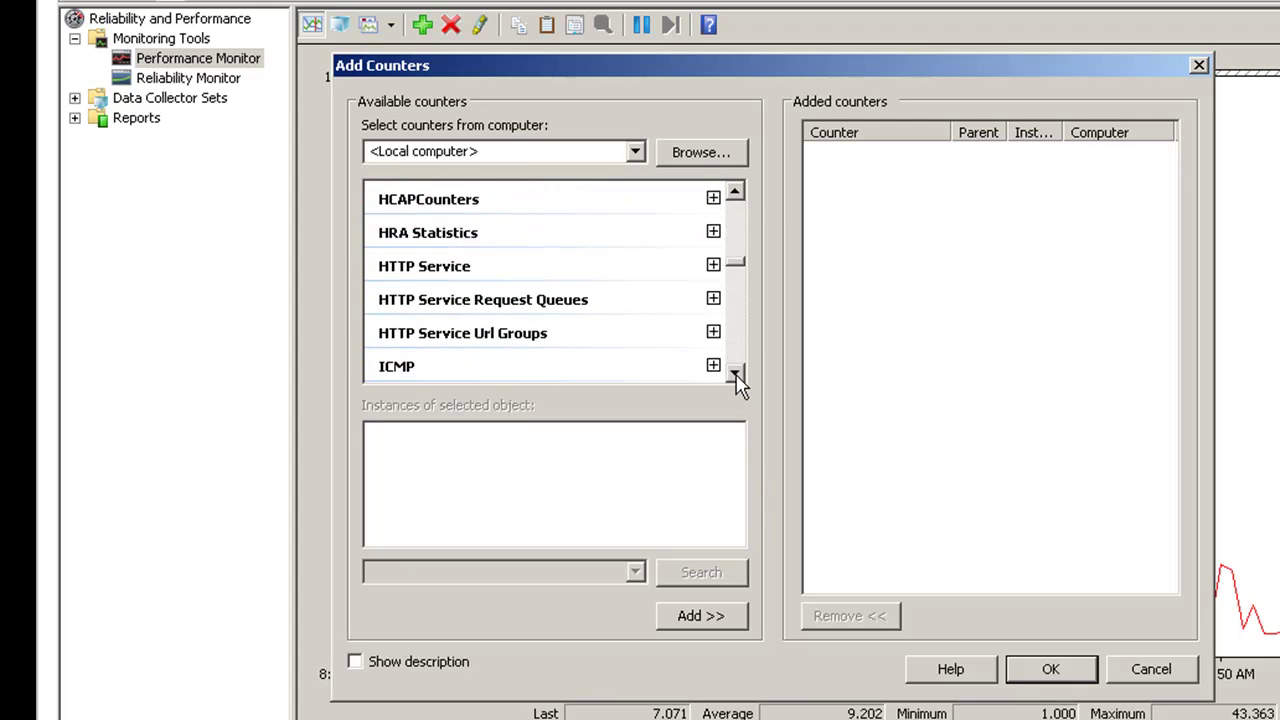
left_click(736, 376)
left_click(736, 376)
left_click(736, 376)
left_click(736, 376)
left_click(736, 377)
left_click(736, 377)
left_click(736, 377)
left_click(736, 377)
left_click(736, 377)
left_click(736, 377)
left_click(736, 377)
left_click(736, 377)
left_click(736, 377)
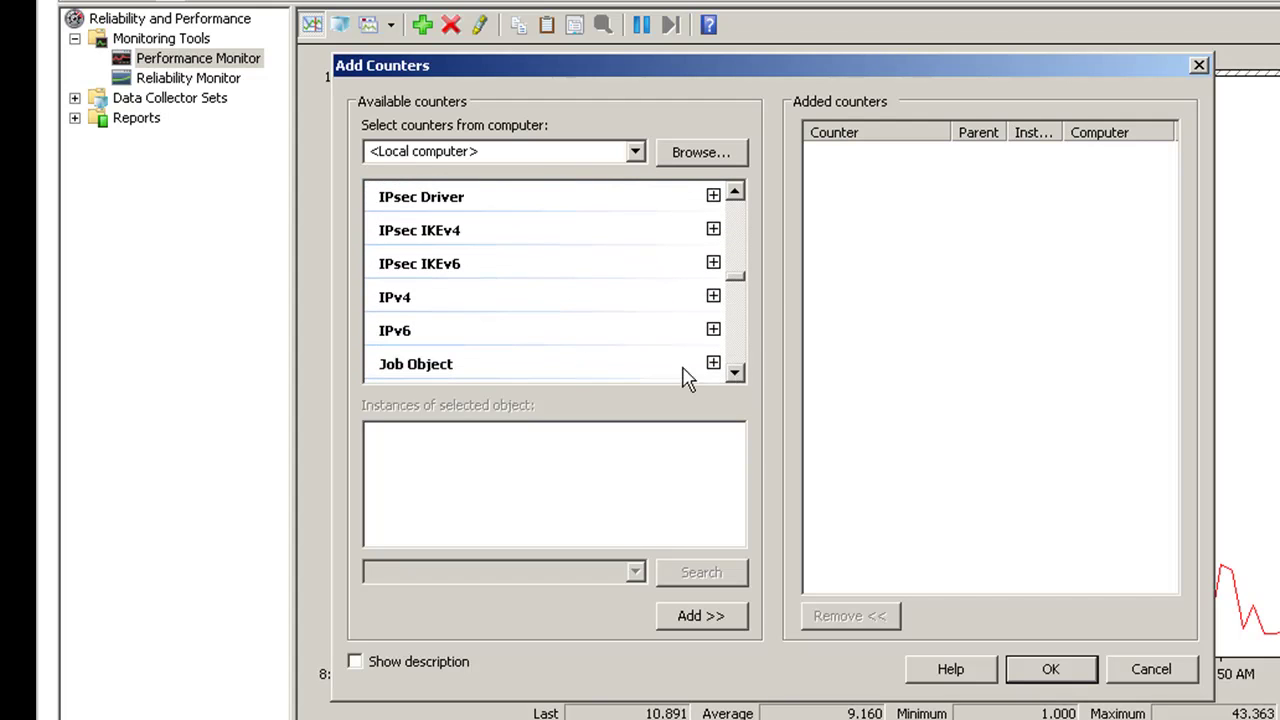
left_click(736, 377)
left_click(736, 377)
left_click(736, 377)
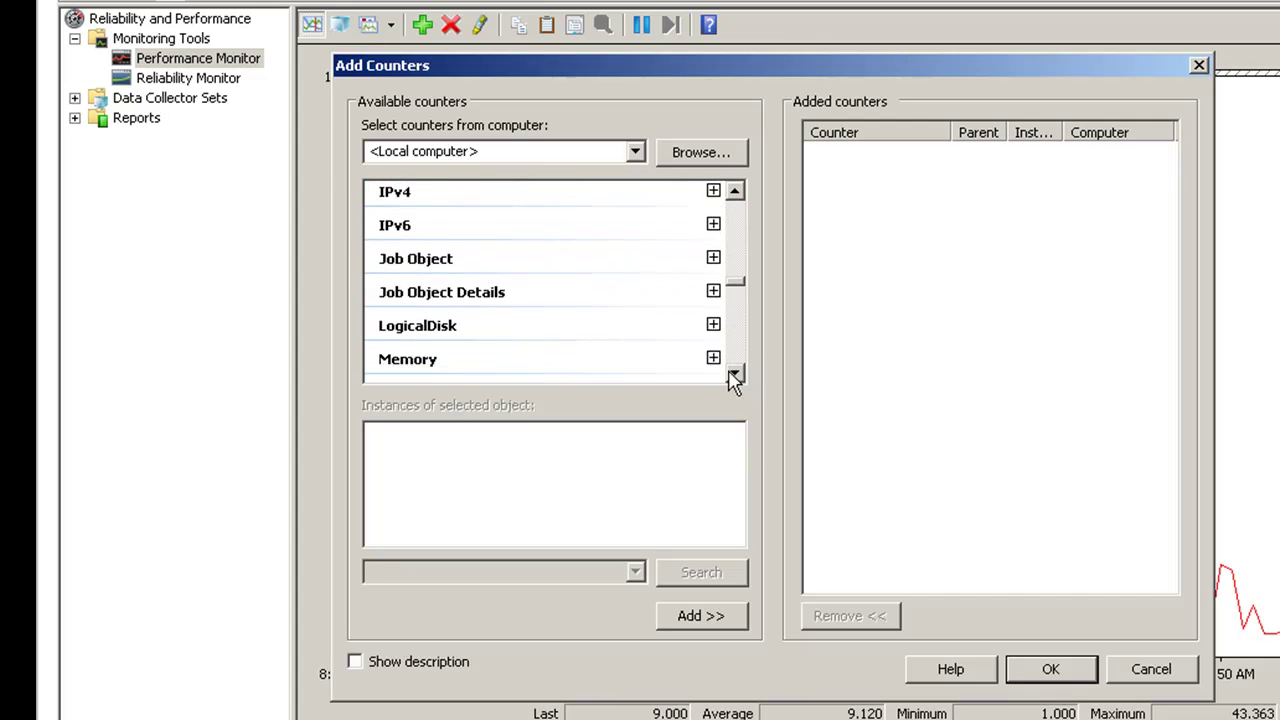
- Expand the Memory object to view its individual counters, and close the counter selection without adding any
left_click(713, 359)
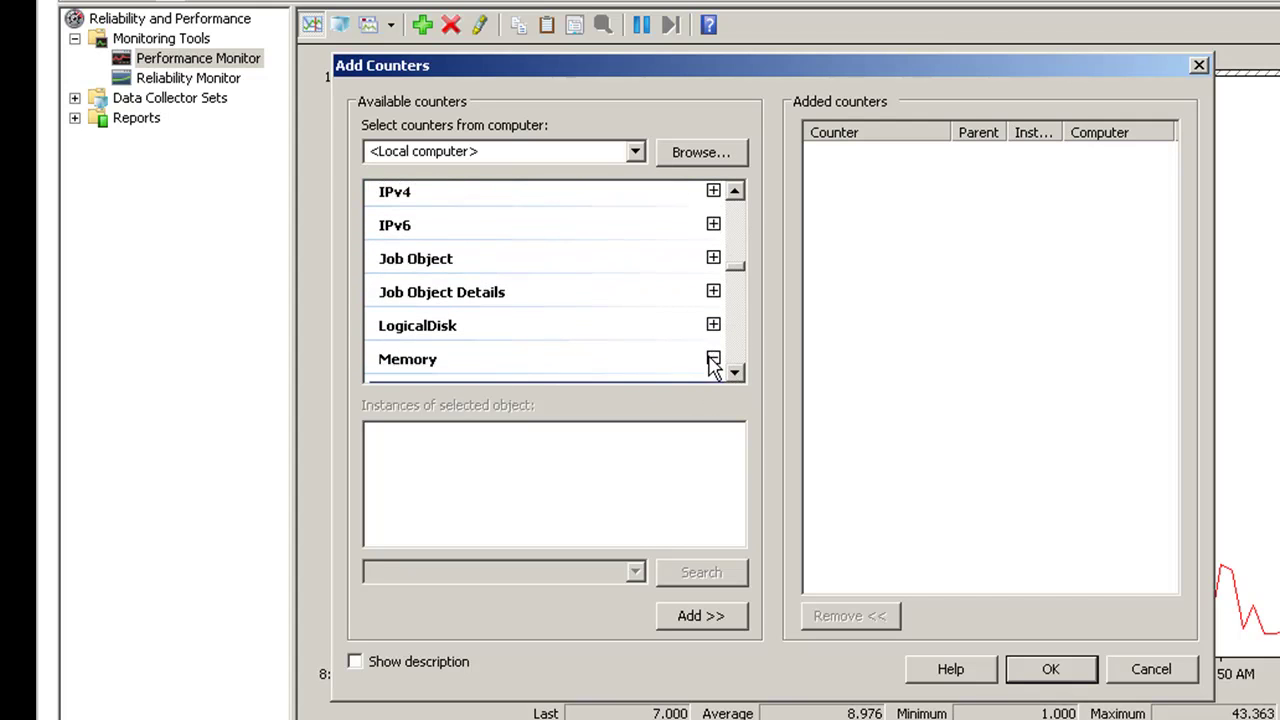
left_click(735, 376)
left_click(735, 376)
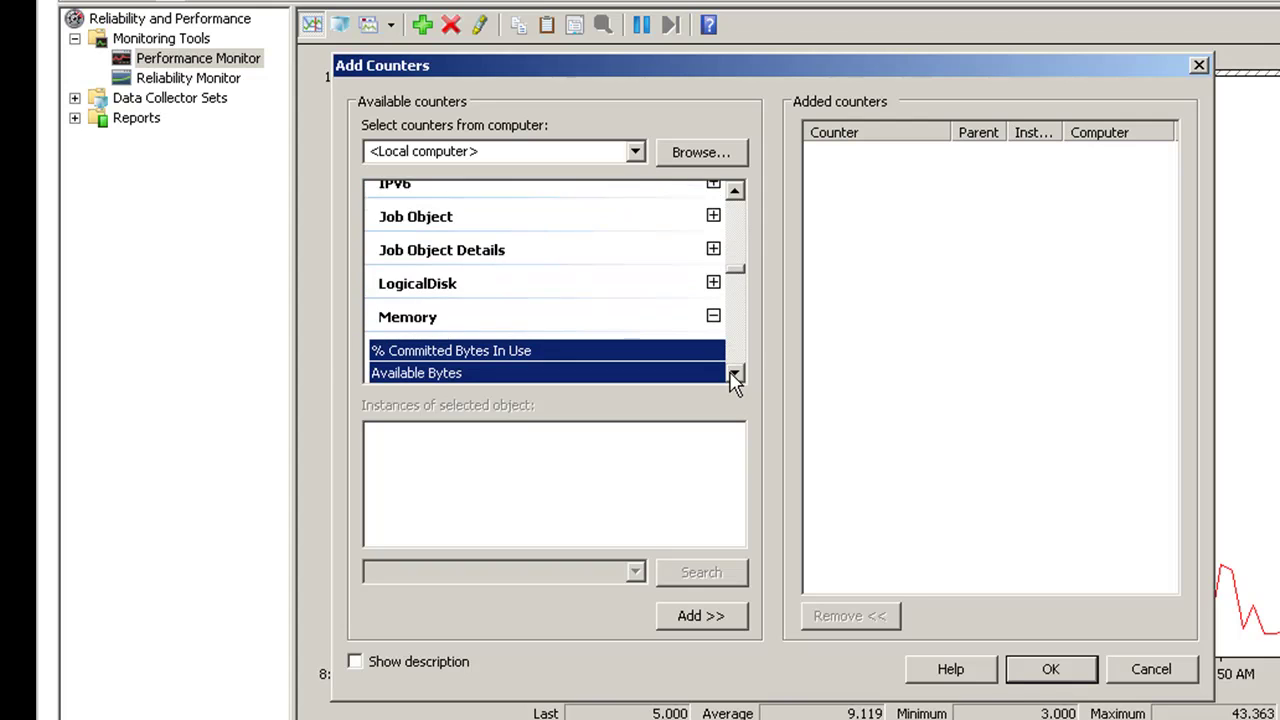
left_click(735, 376)
left_click(735, 376)
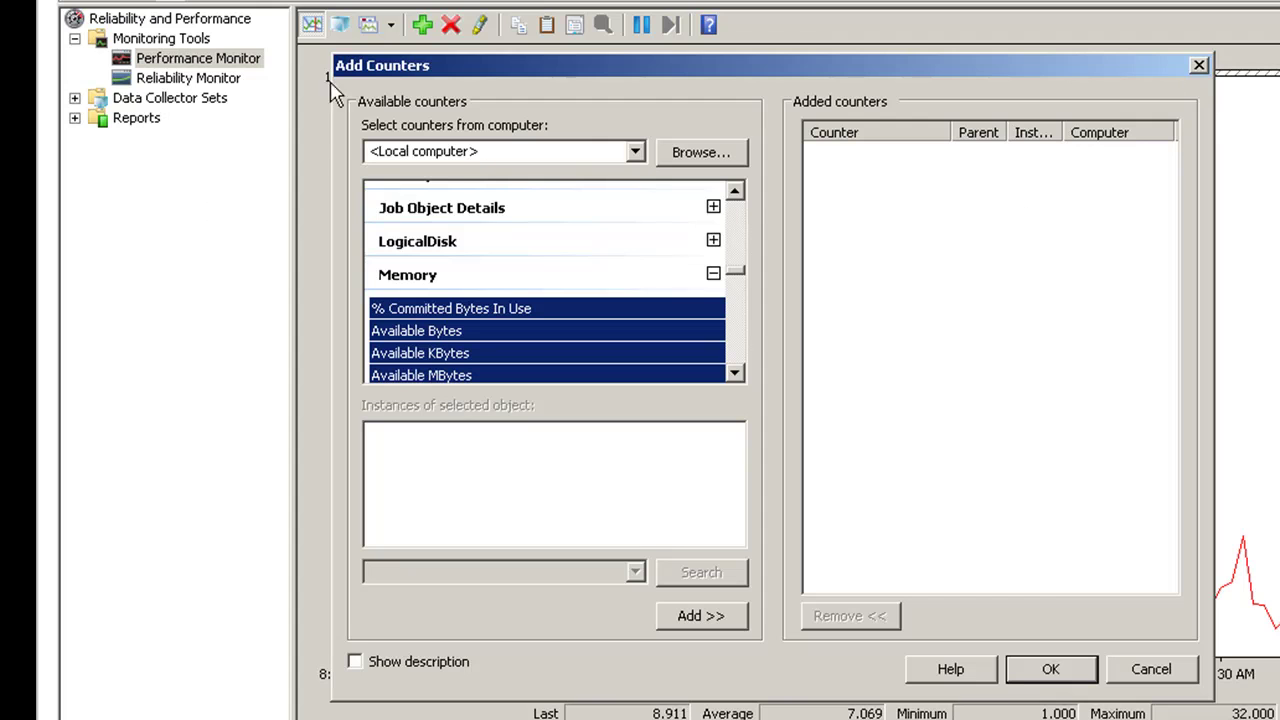
left_click(1199, 65)
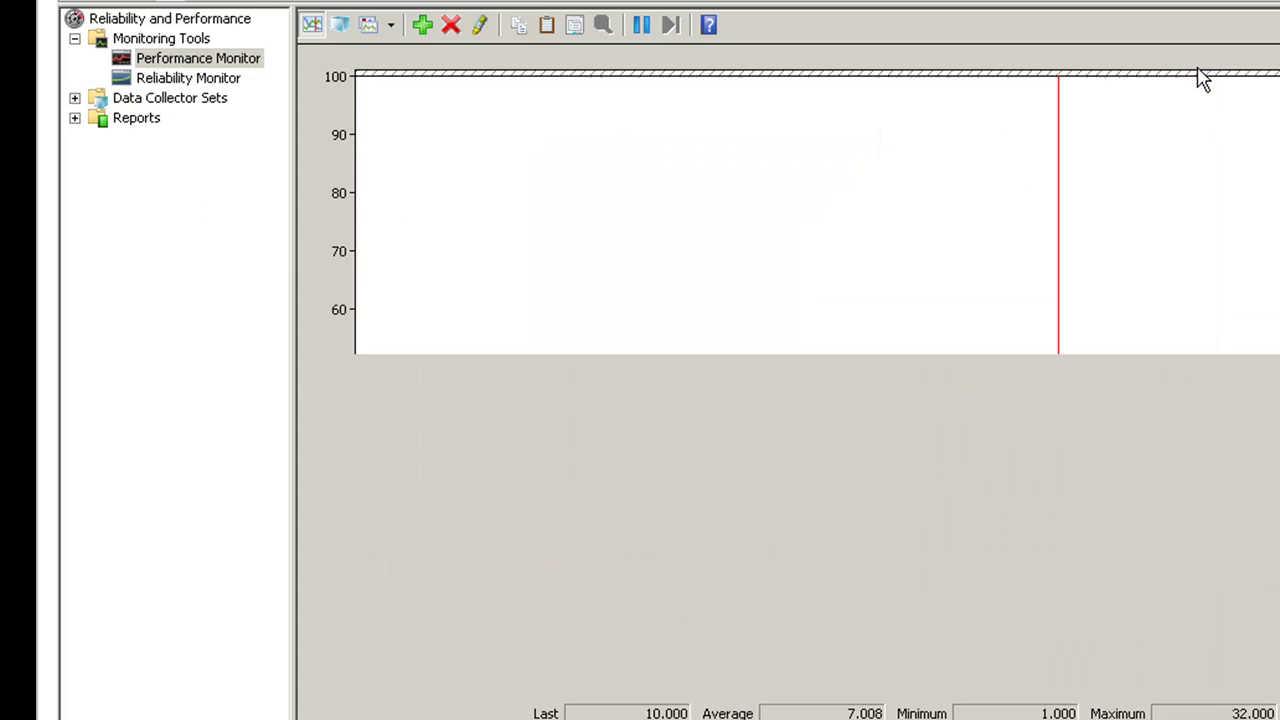
- Expand Data Collector Sets in the console tree and show the contents of the User Defined folder
right_click(650, 250)
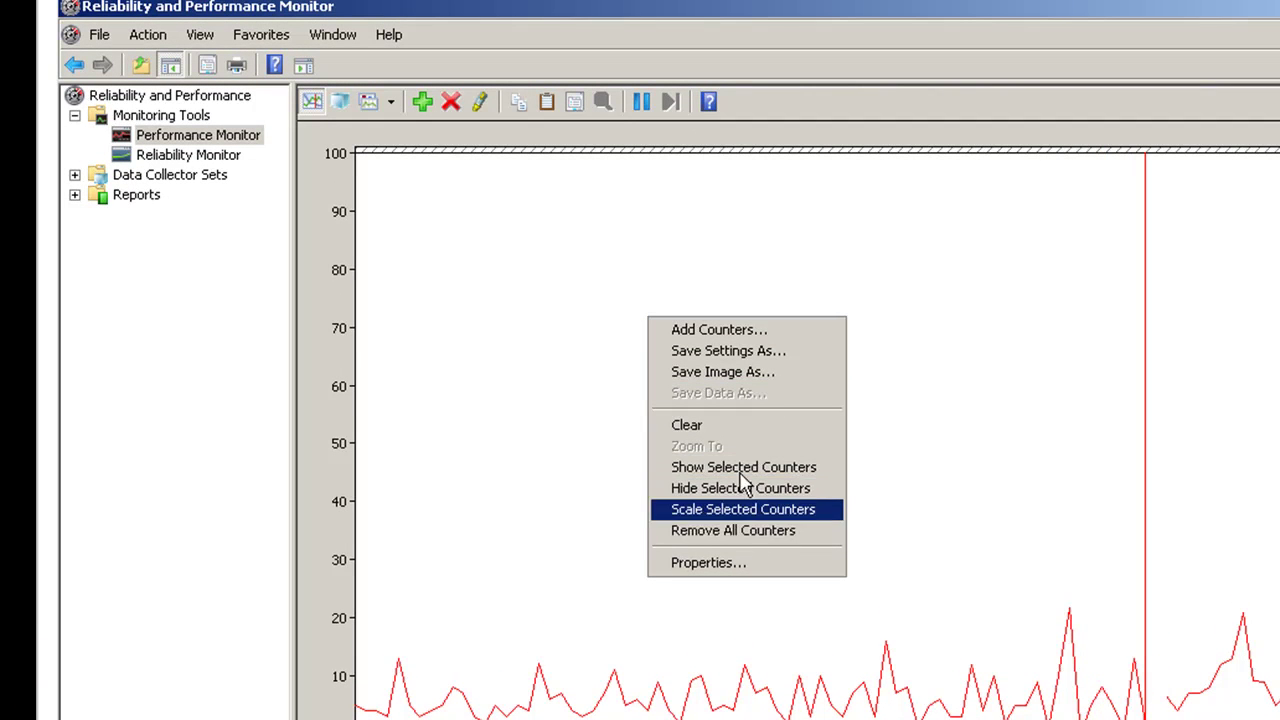
left_click(80, 185)
left_click(75, 175)
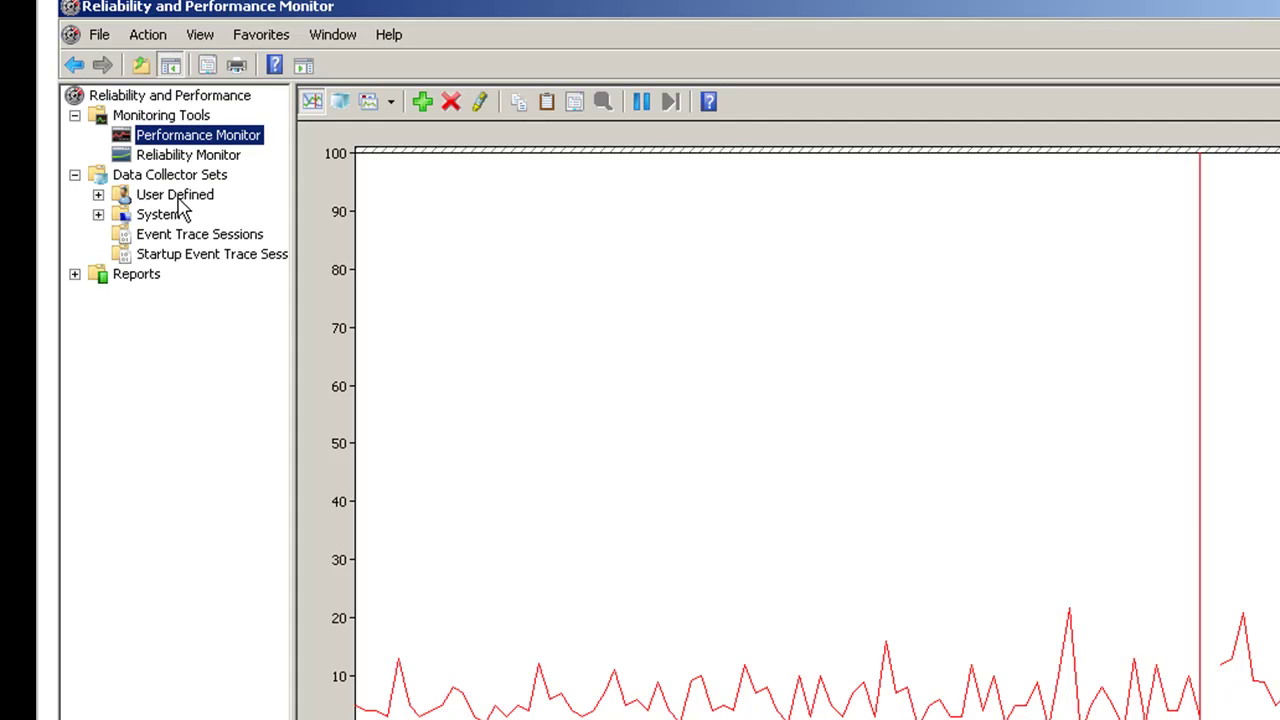
left_click(180, 198)
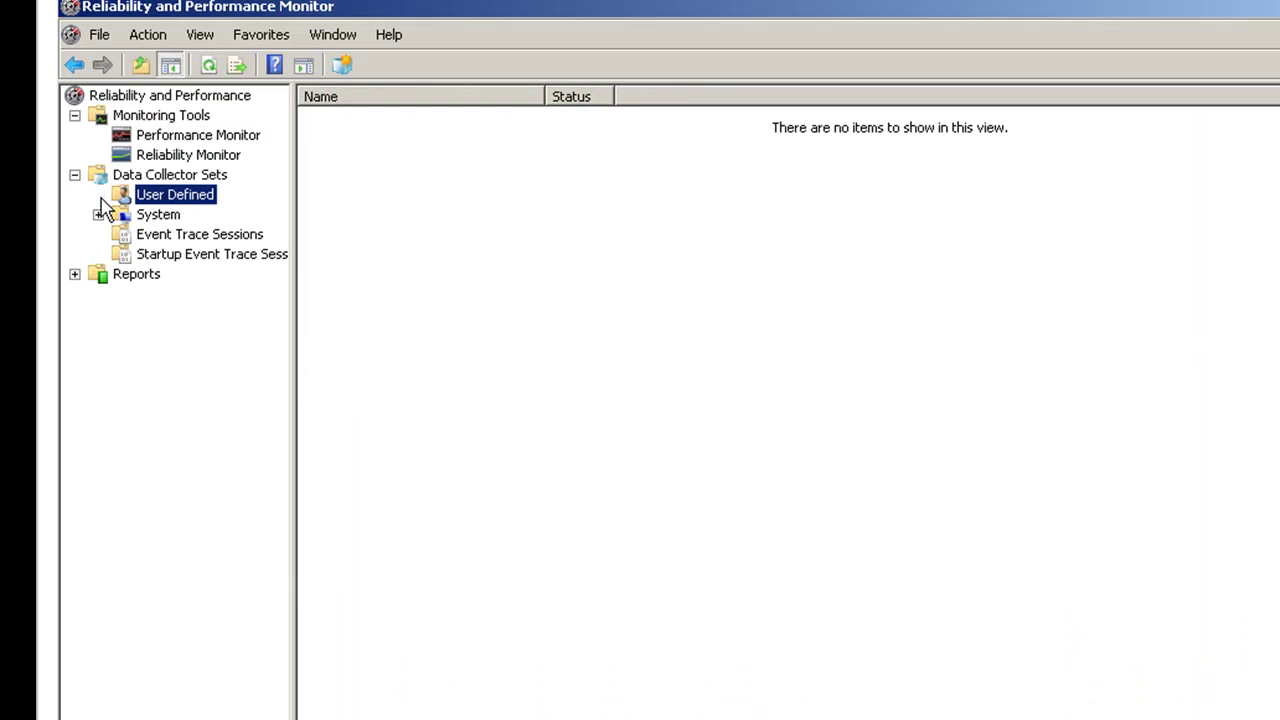
- Start a new user-defined data collector set named Demo, created from a template
right_click(172, 196)
mouse_move(206, 210)
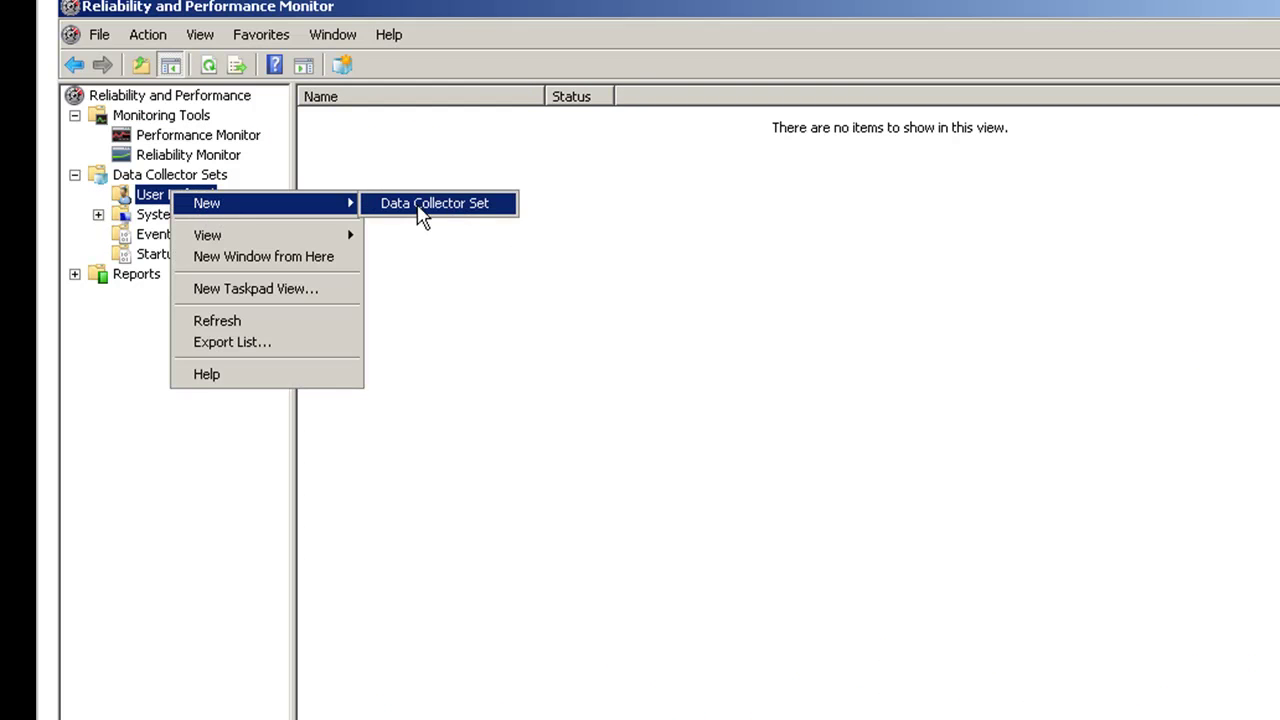
left_click(422, 206)
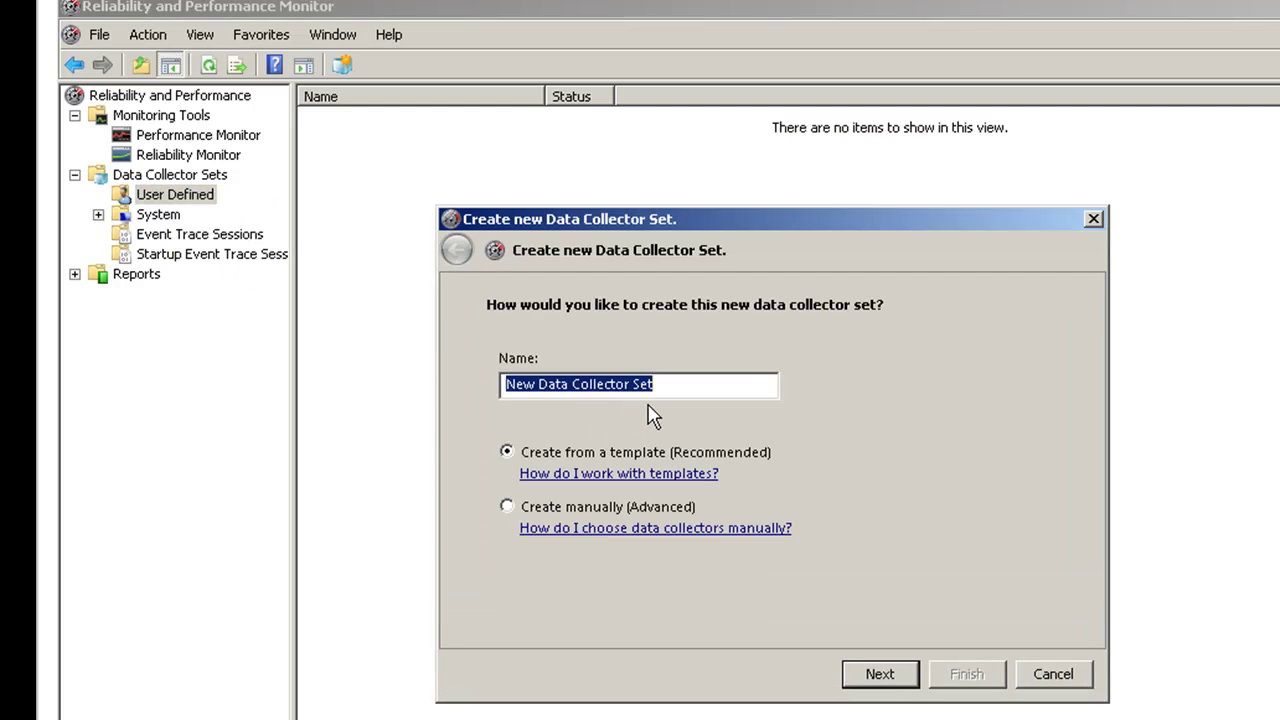
type("Demo")
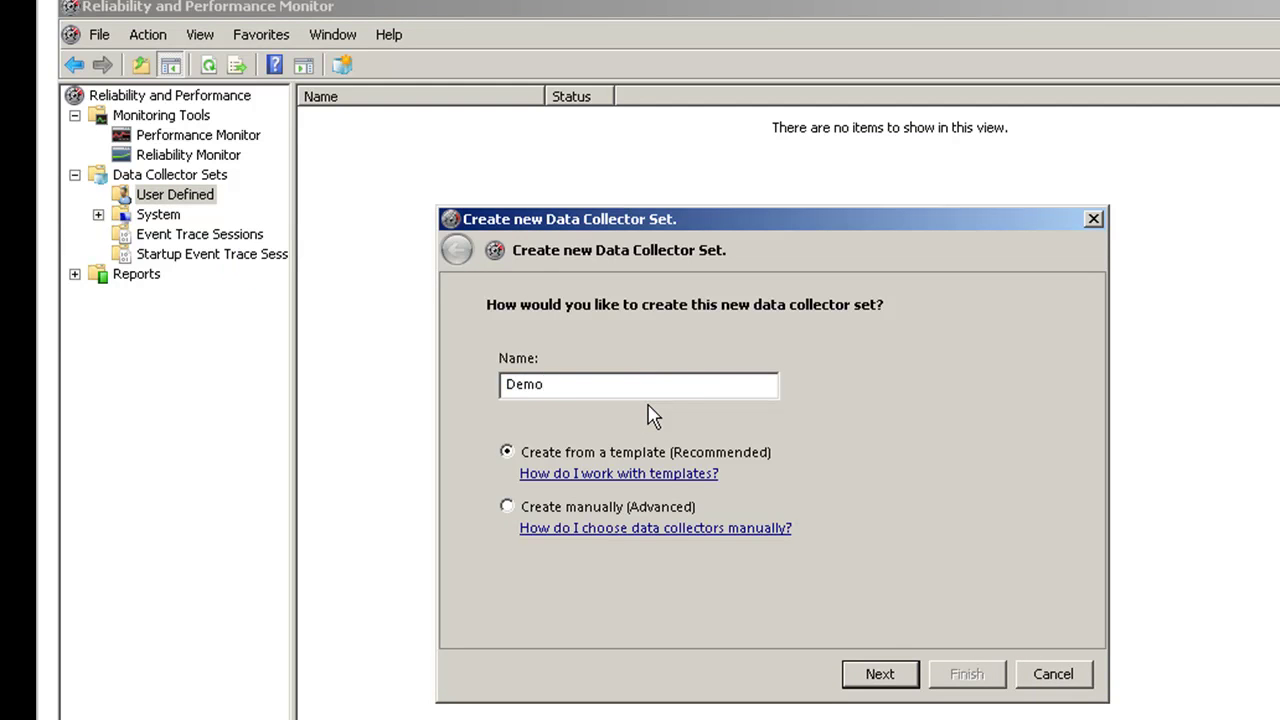
left_click(898, 674)
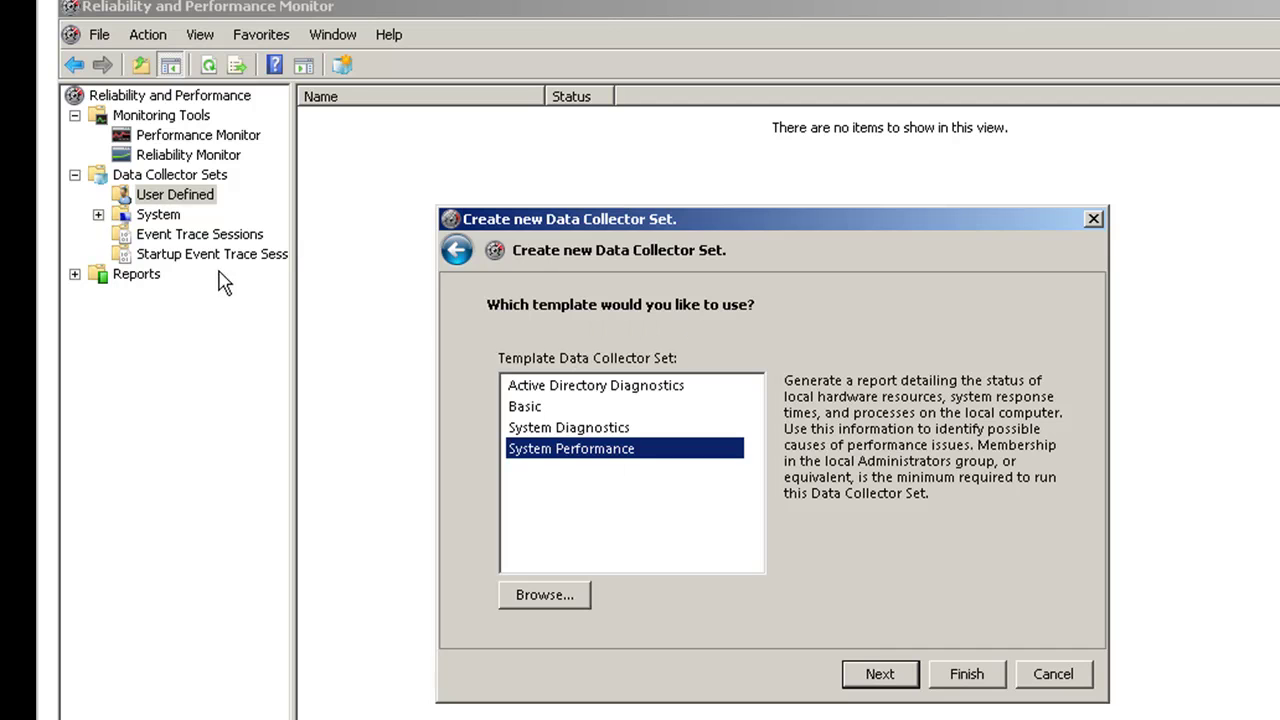
- Check the template file browser and the Active Directory Diagnostics template, cancelling the new data collector set
left_click(546, 596)
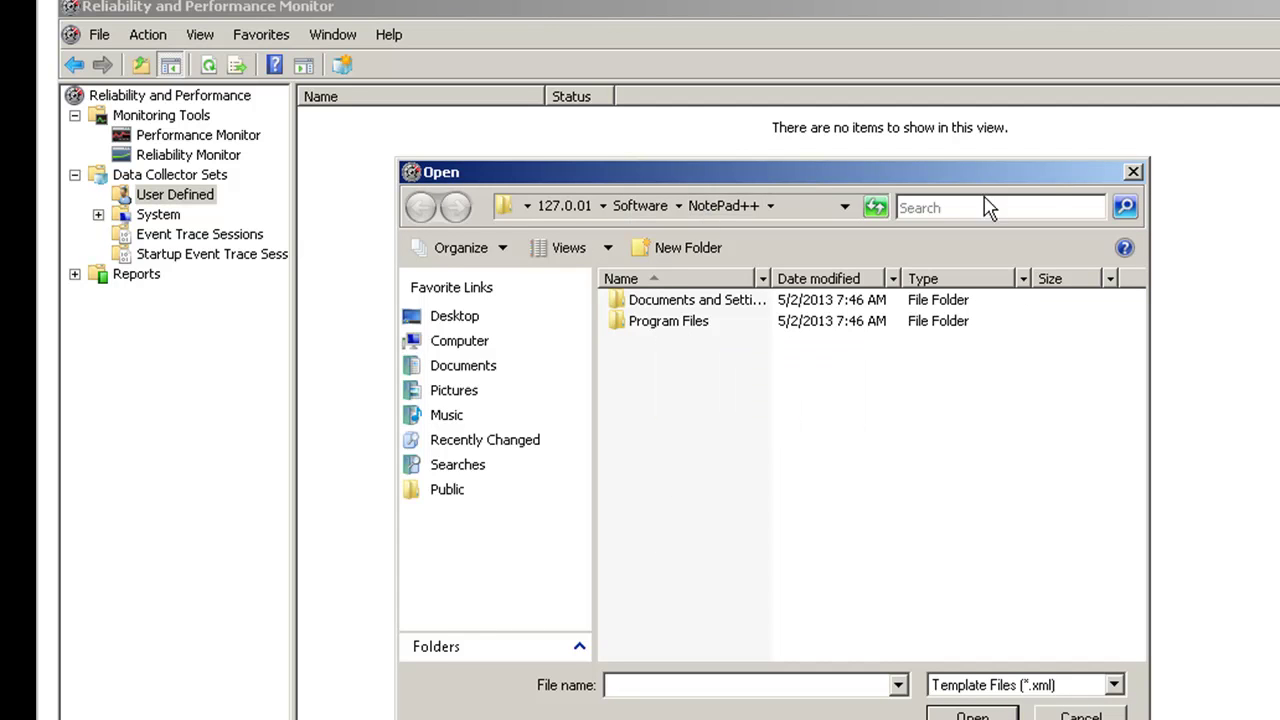
left_click(1133, 172)
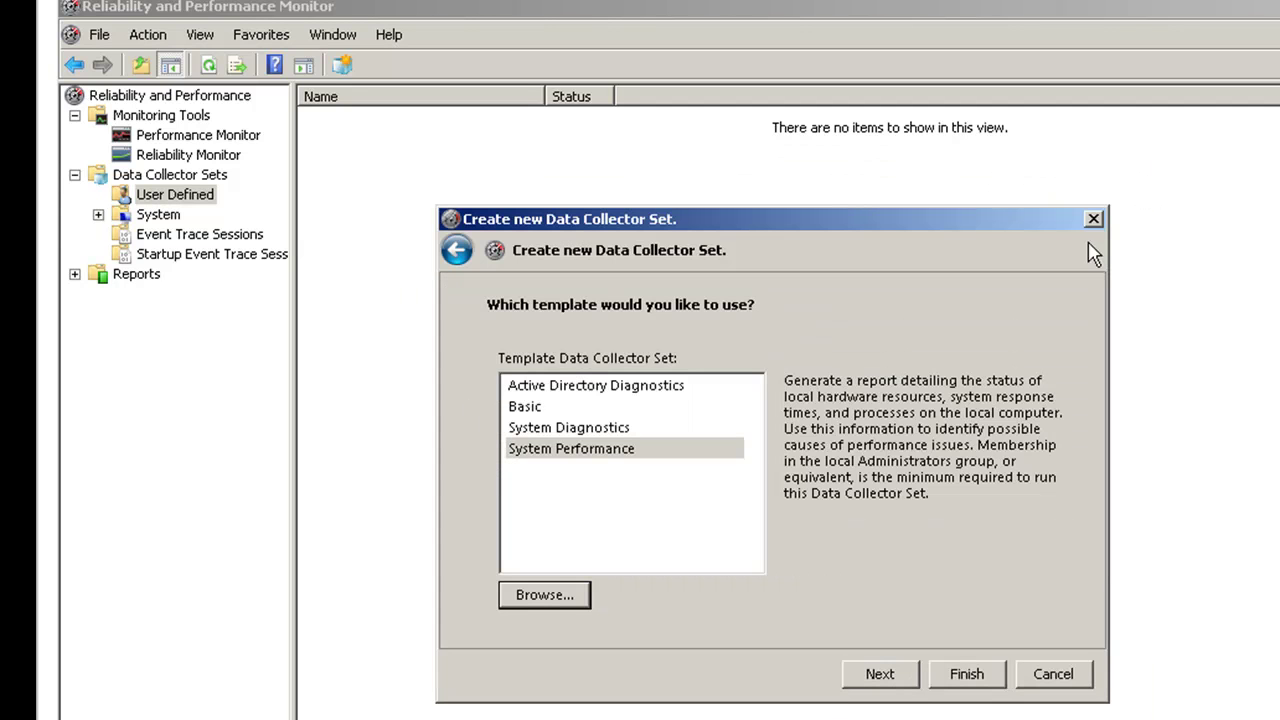
left_click(579, 388)
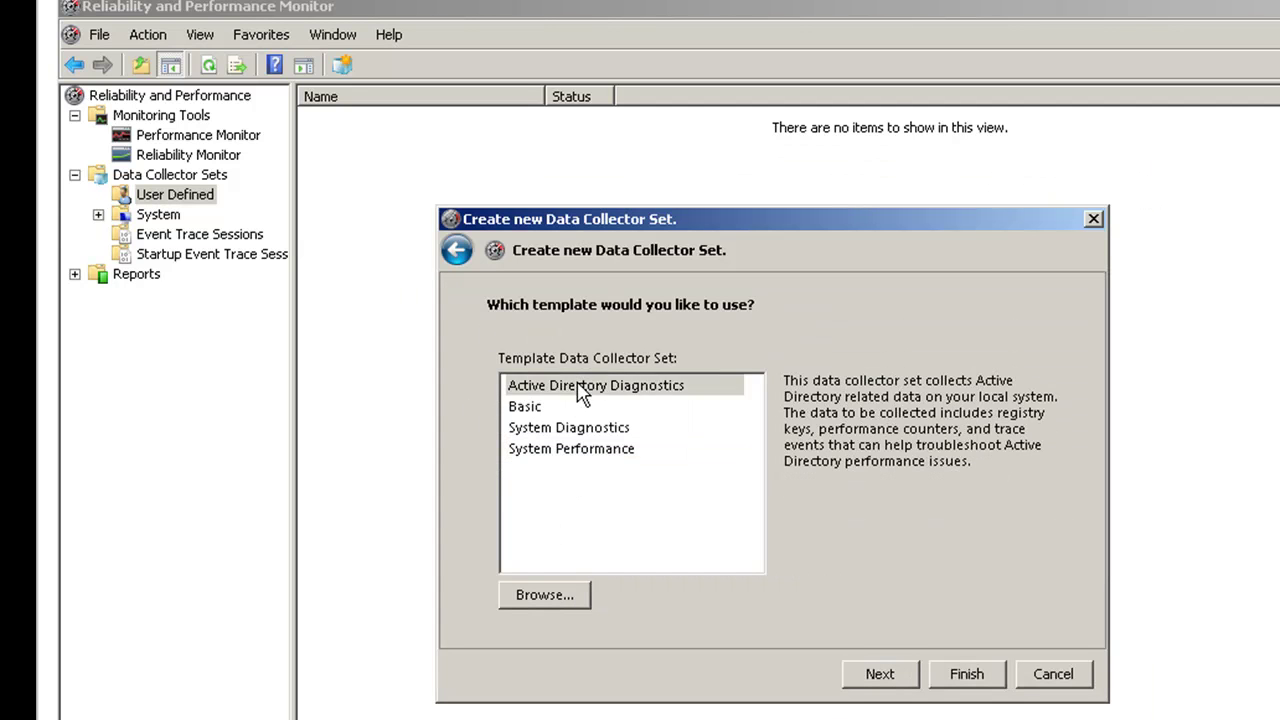
left_click(1065, 676)
- Expand the System data collector sets and review Active Directory, Health Registration Authority, LAN and System Diagnostics in turn
left_click(99, 215)
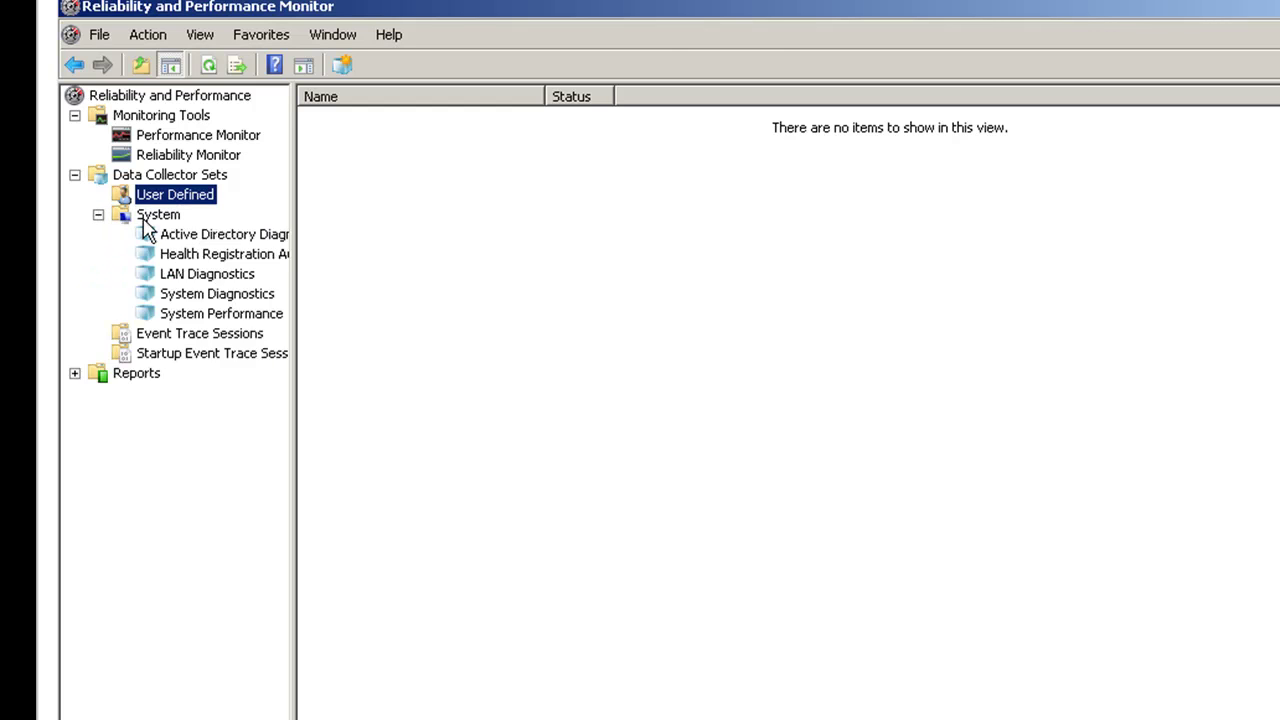
left_click(200, 240)
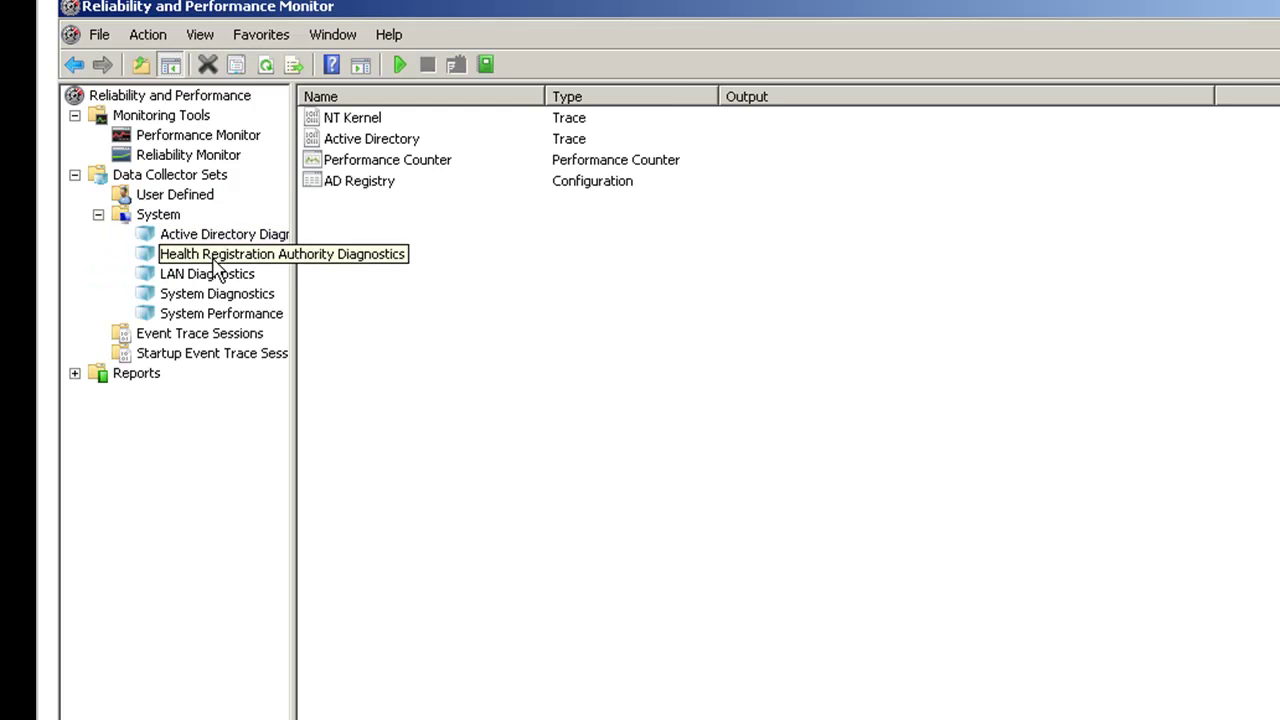
key("Down")
left_click(215, 276)
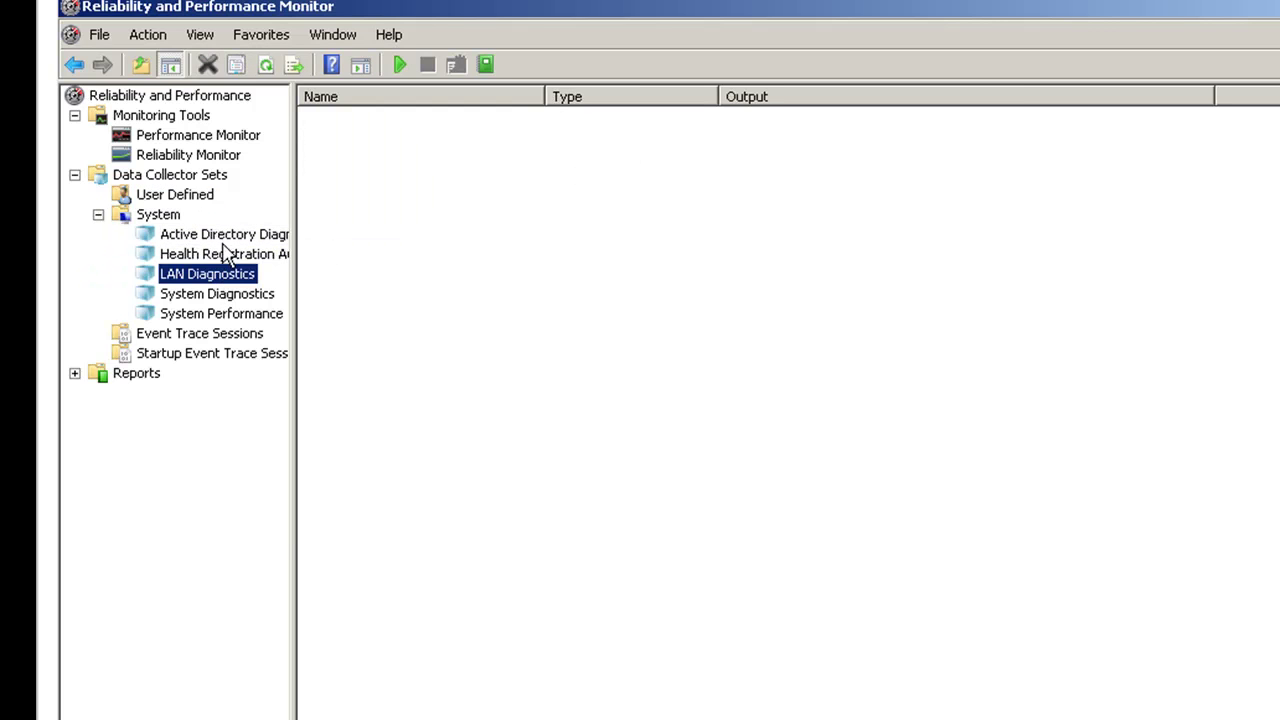
right_click(208, 240)
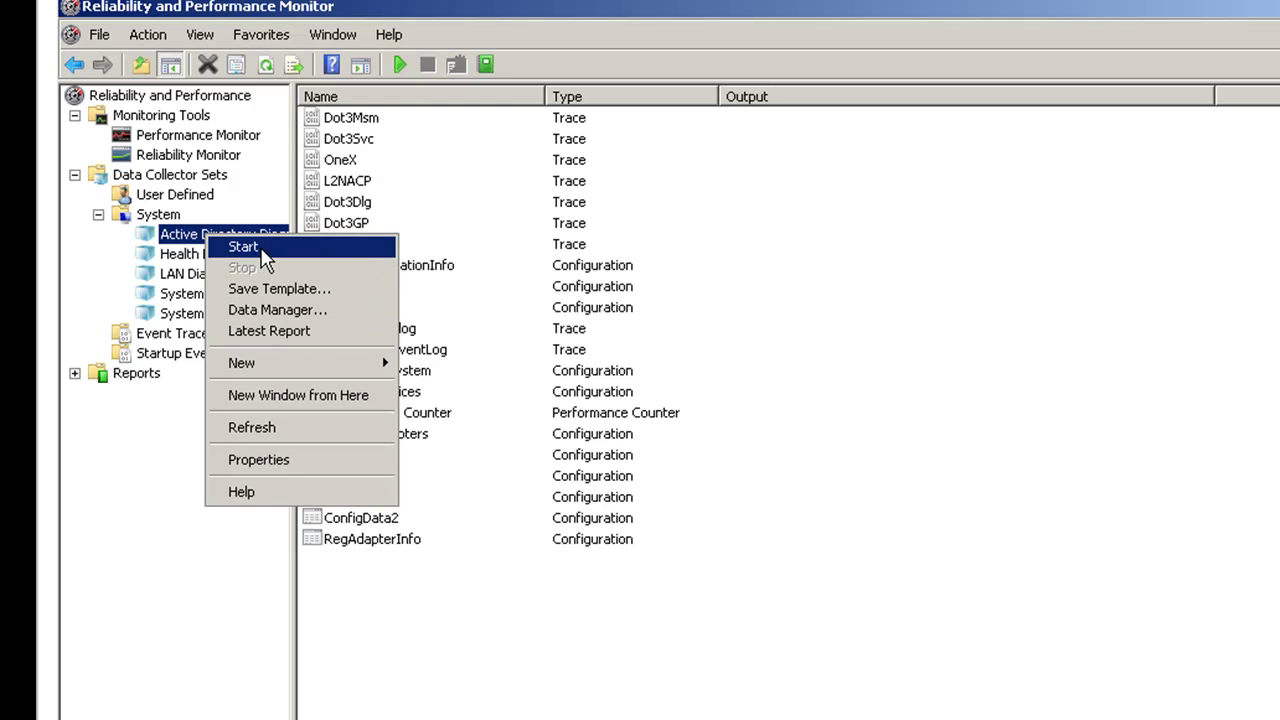
left_click(180, 257)
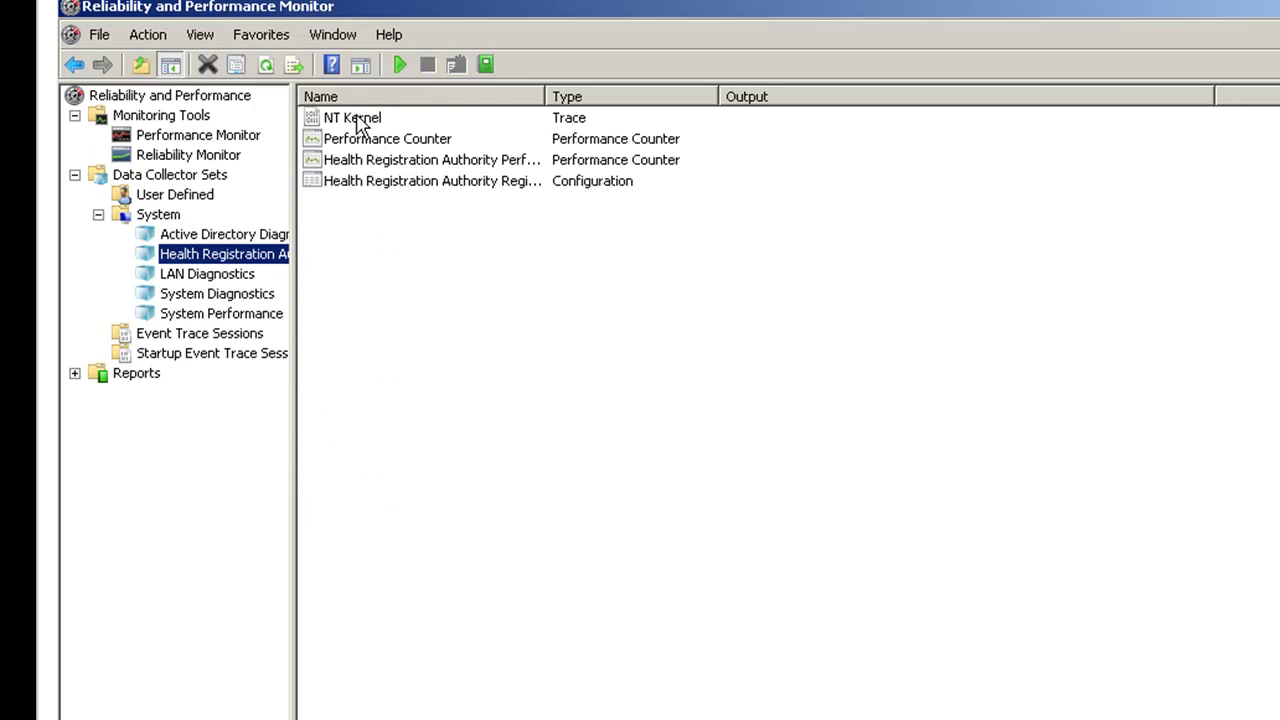
left_click(232, 300)
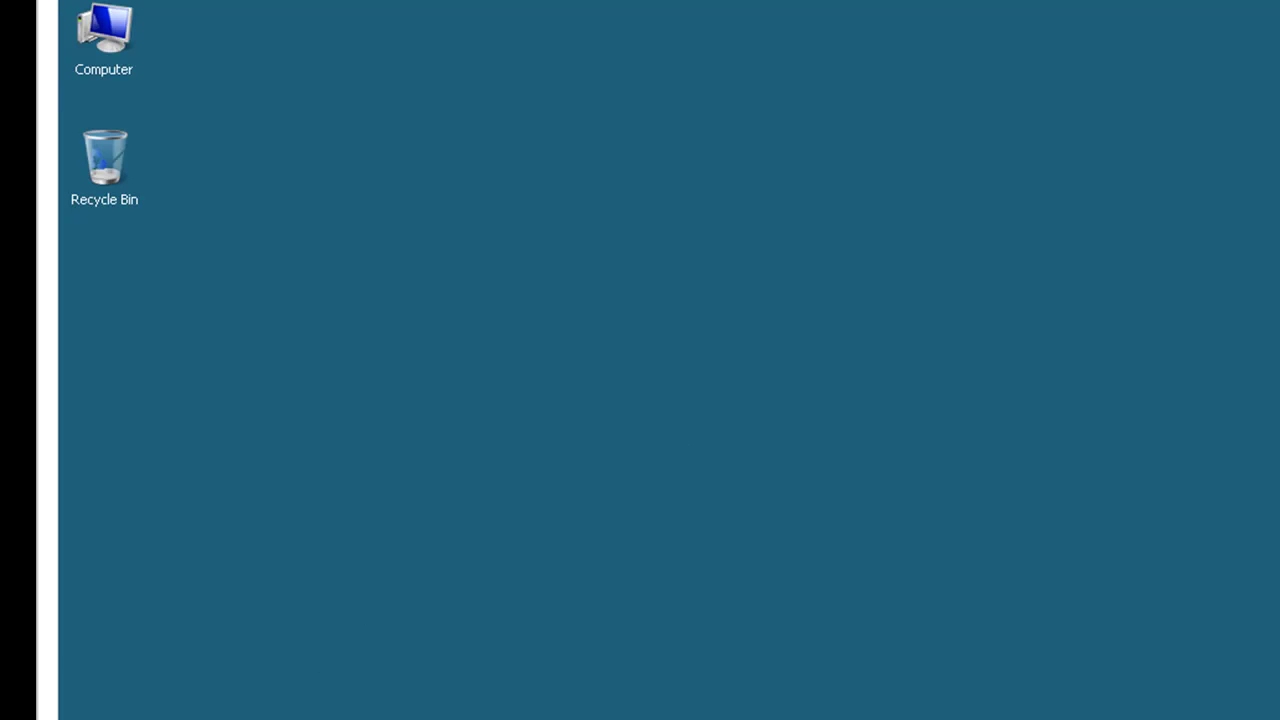
- Switch to Reliability and Performance Monitor by searching for perfmon and launching it
key("super")
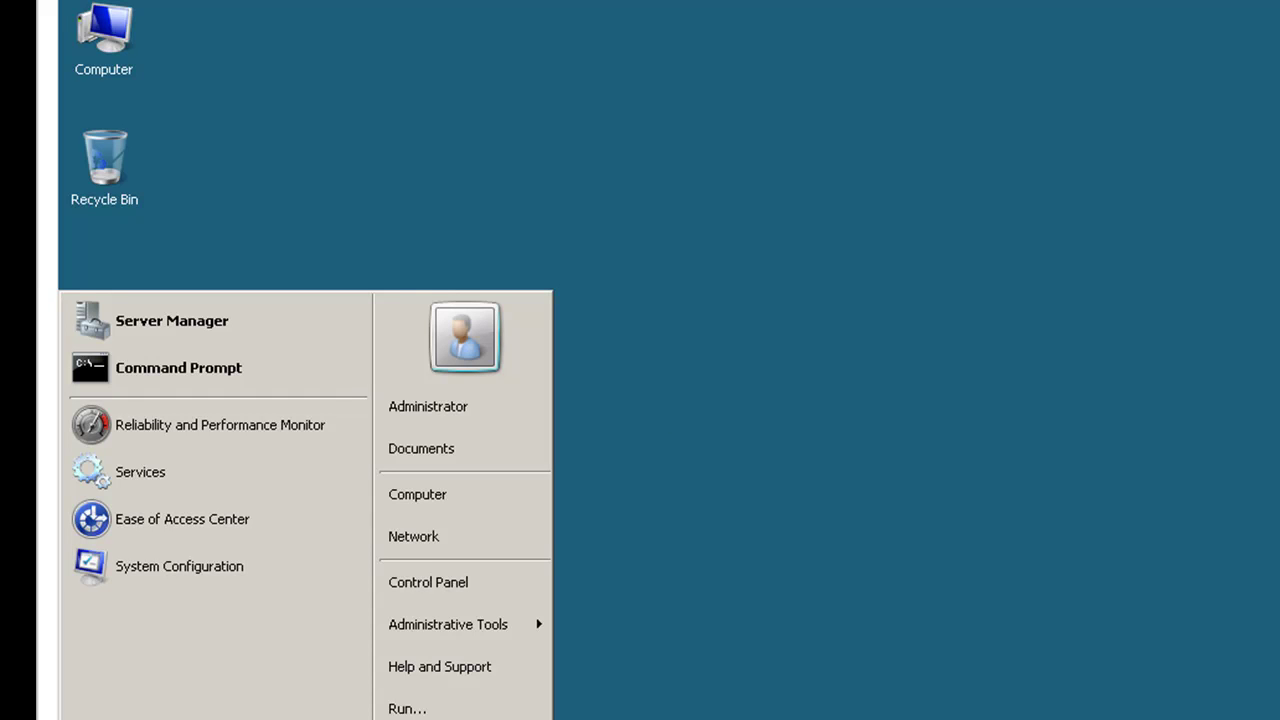
type("perf")
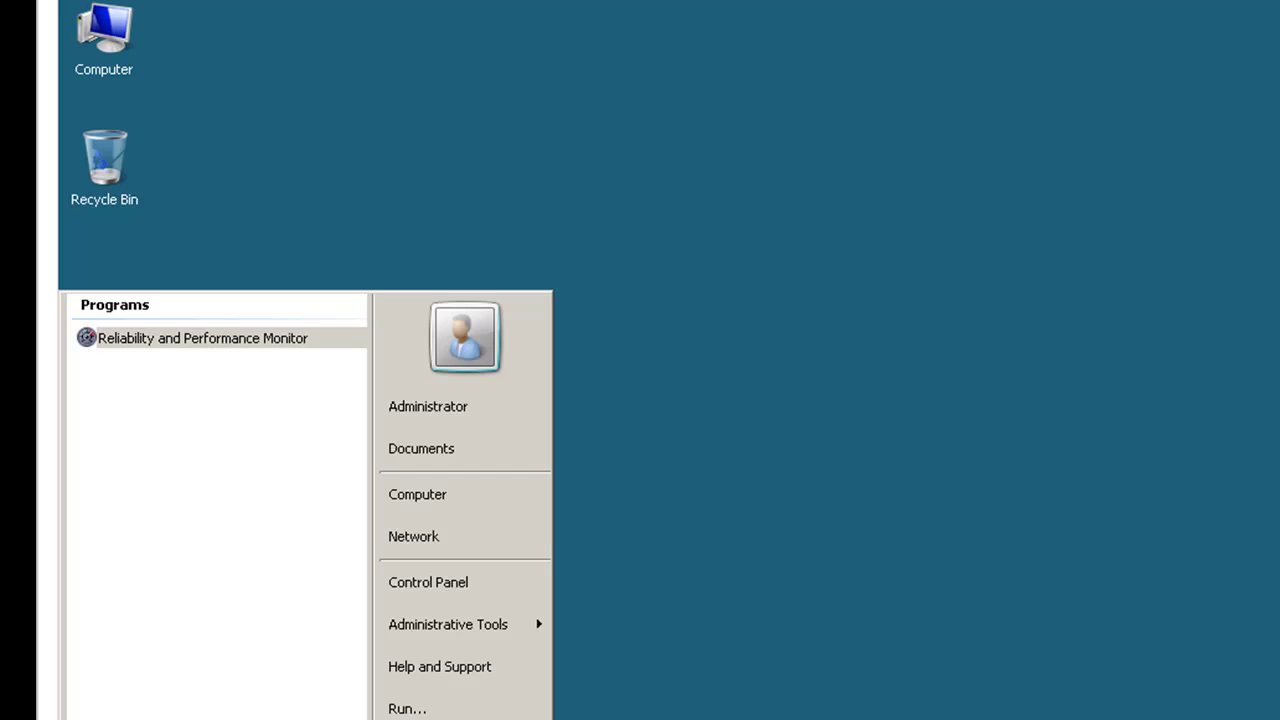
type("n")
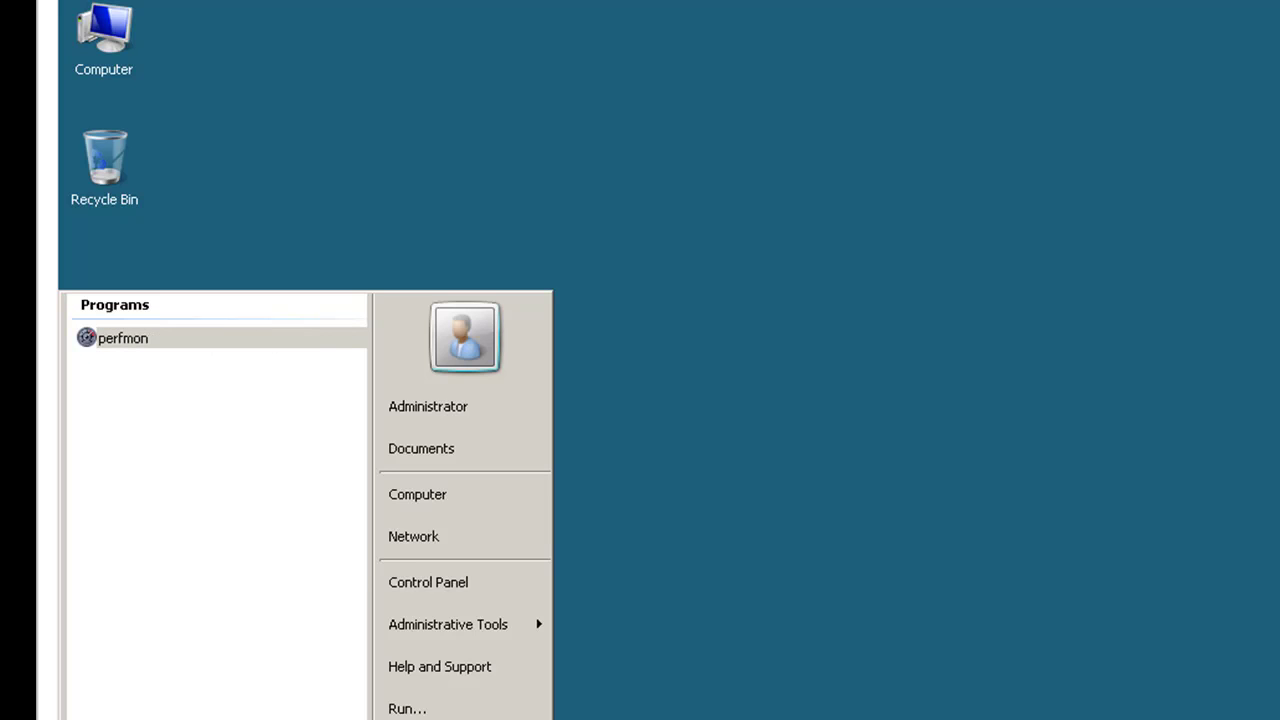
key("Return")
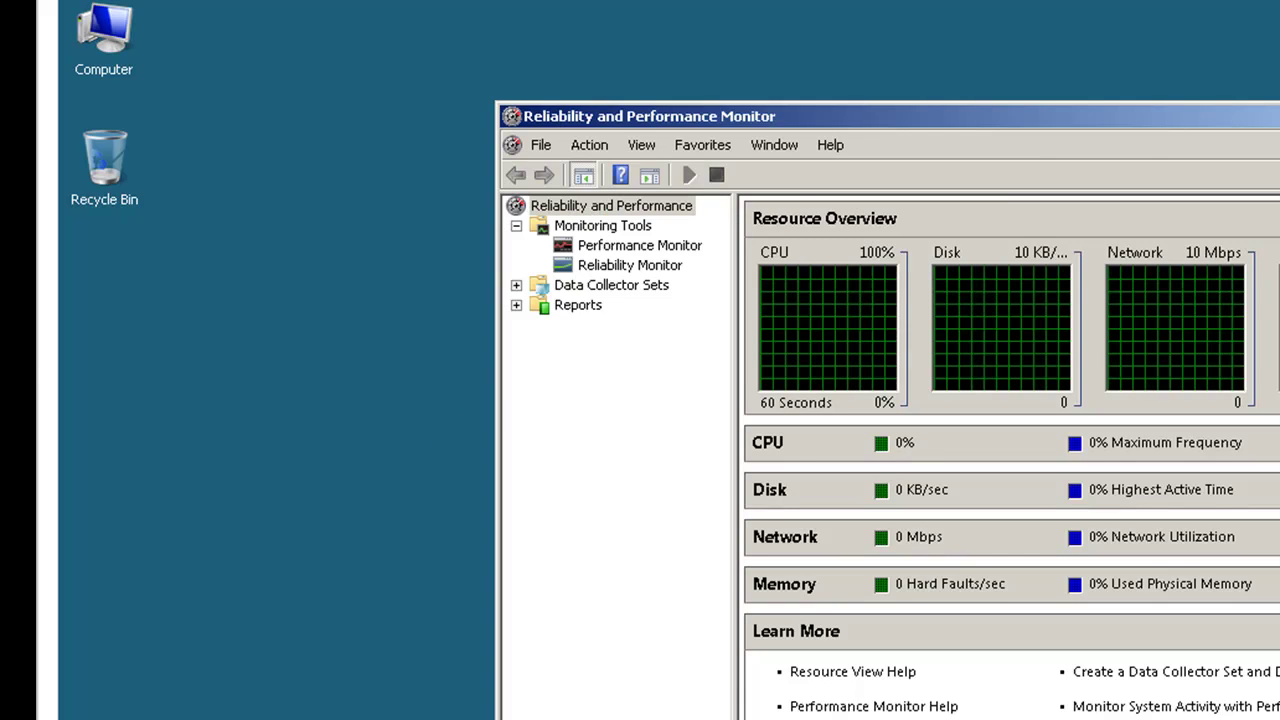
- Try to launch sysmon through a program search, and close the search results window
key("super")
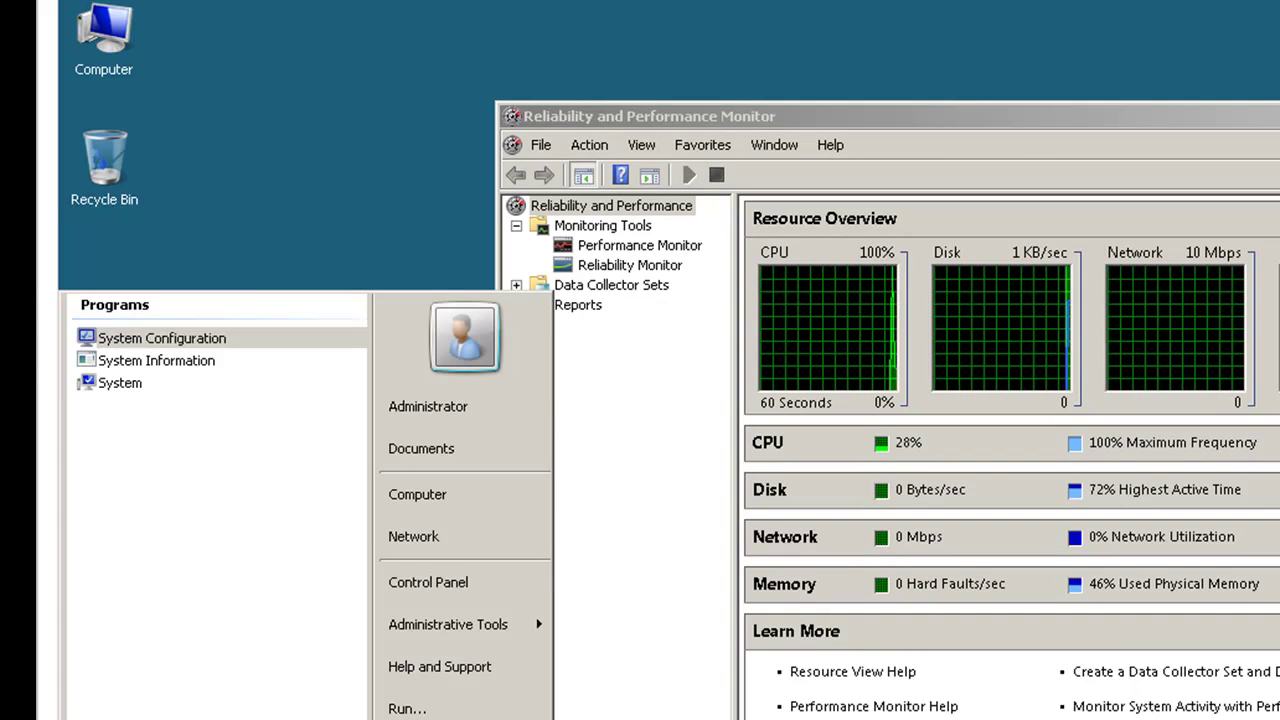
type("mon")
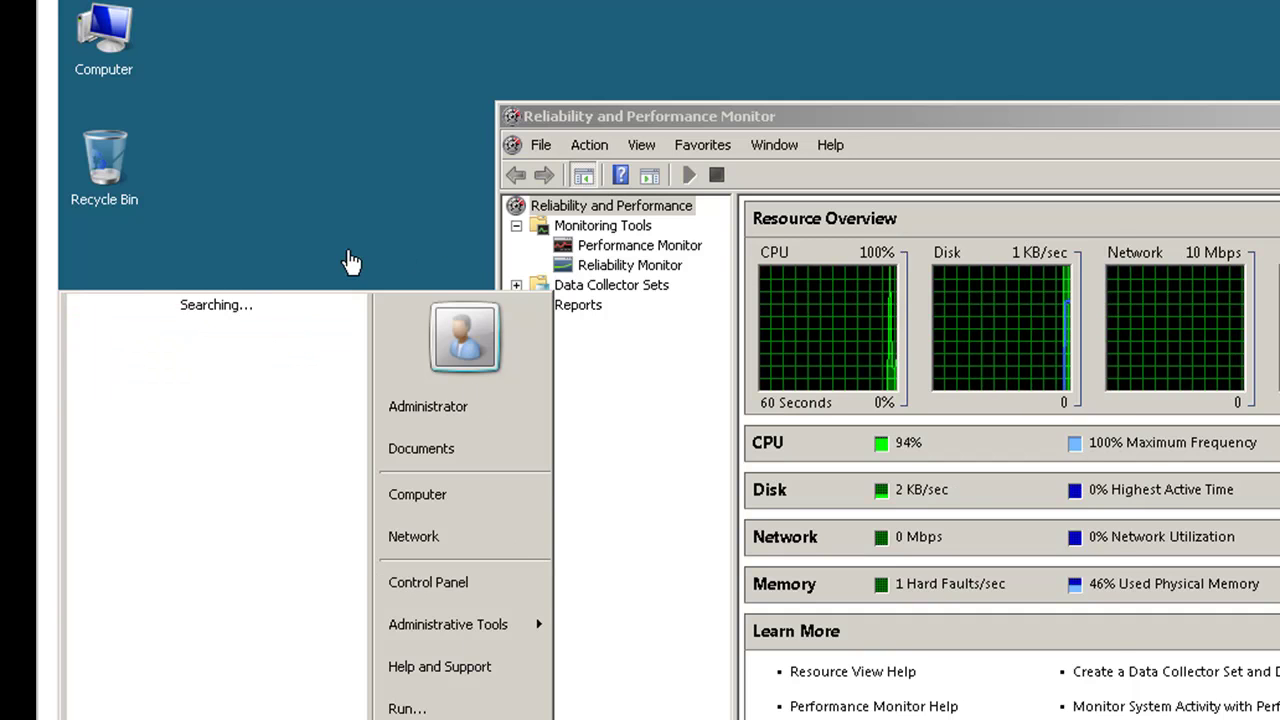
key("Return")
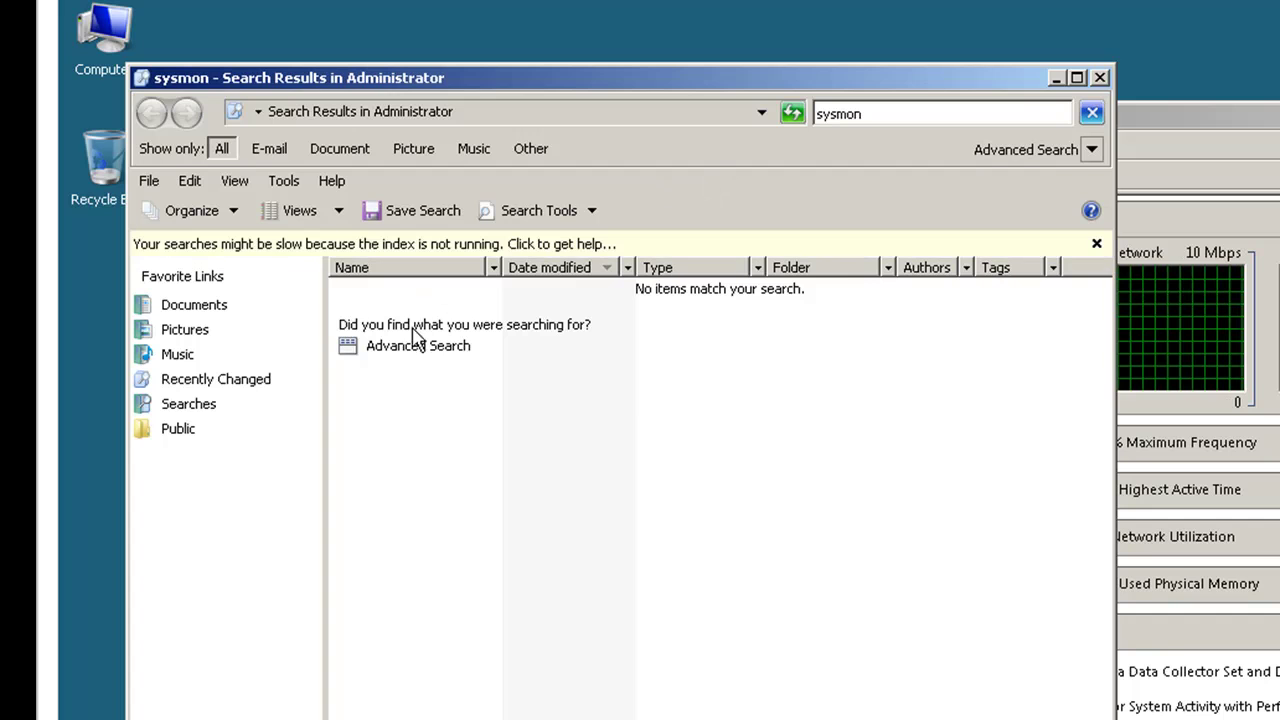
left_click(1099, 77)
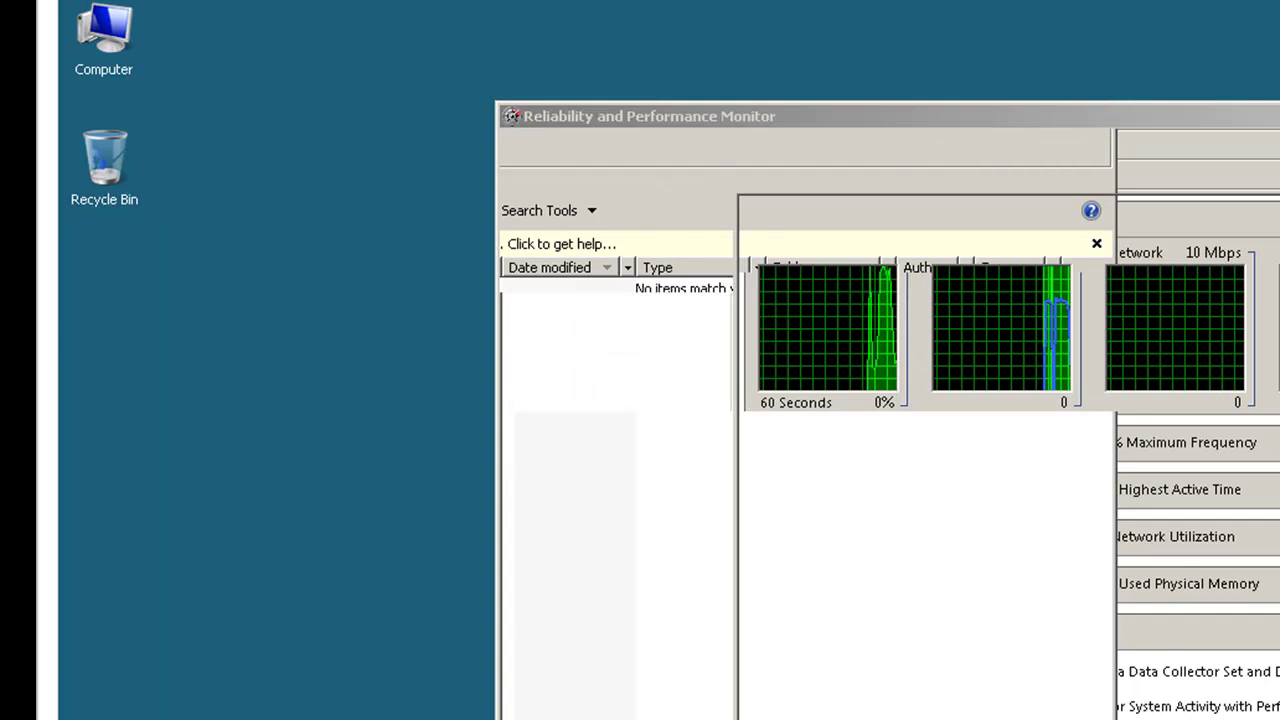
- Move the Reliability and Performance Monitor window fully into view and show the Data Collector Sets folders
left_click_drag(1063, 113, 812, 108)
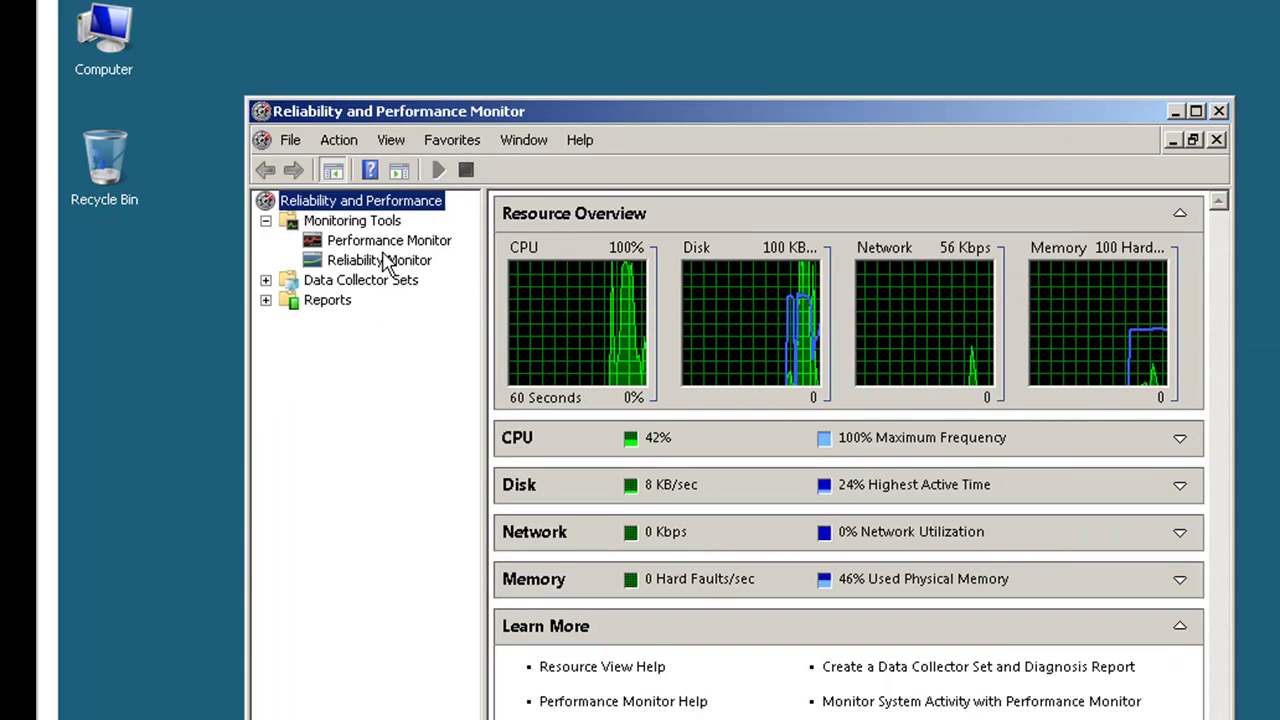
left_click(350, 283)
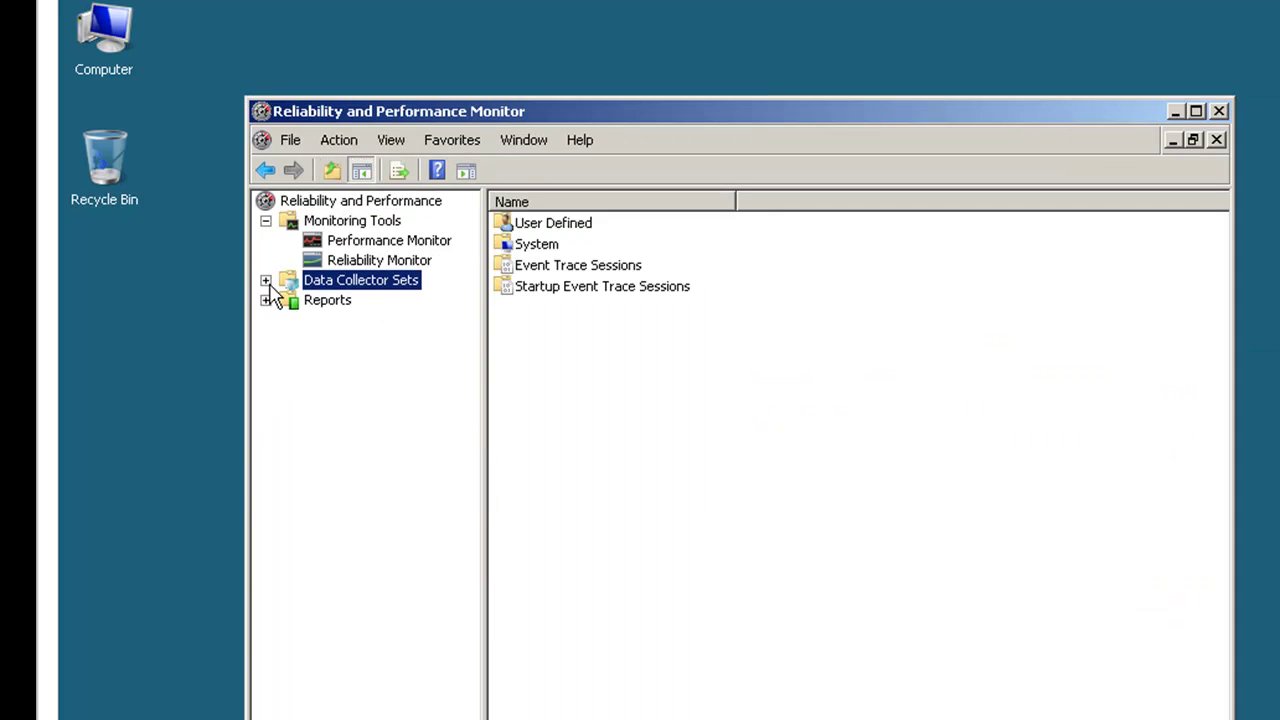
- Expand Data Collector Sets and show the contents of its User Defined folder
left_click(265, 280)
left_click(348, 302)
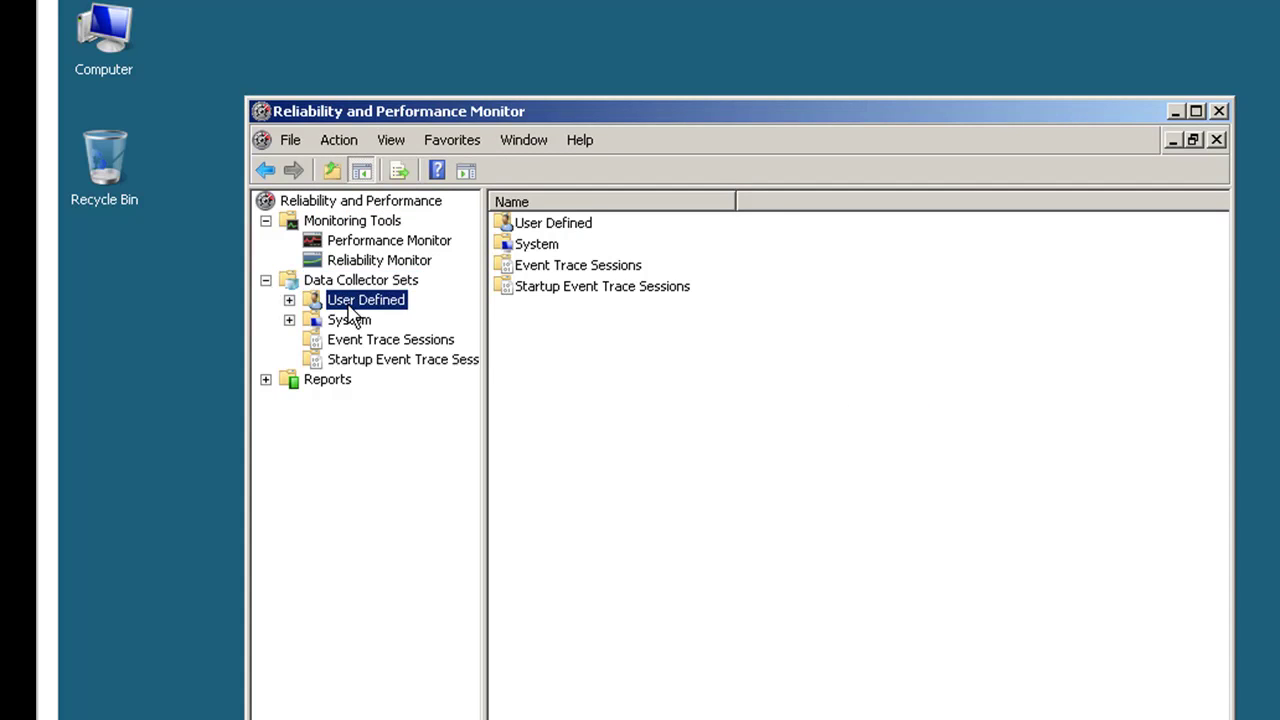
left_click(289, 301)
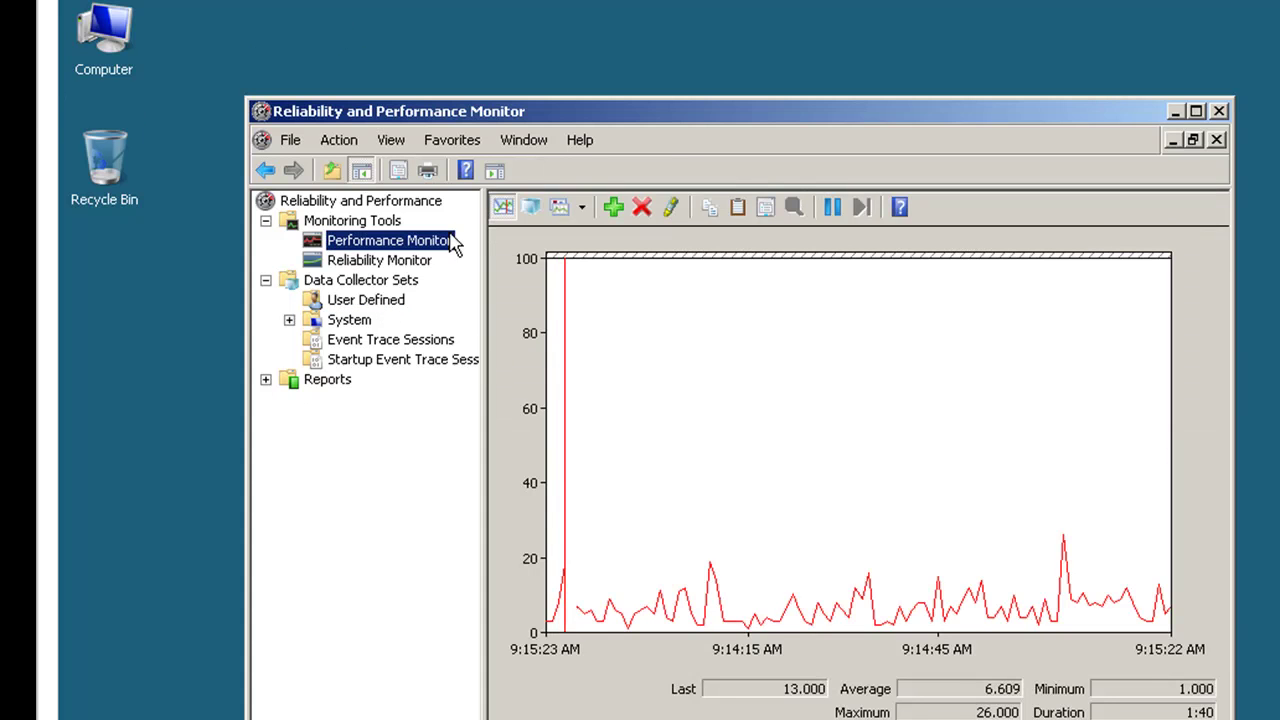
- Open the Add Counters dialog for the Performance Monitor graph and close it without adding any counters
right_click(703, 366)
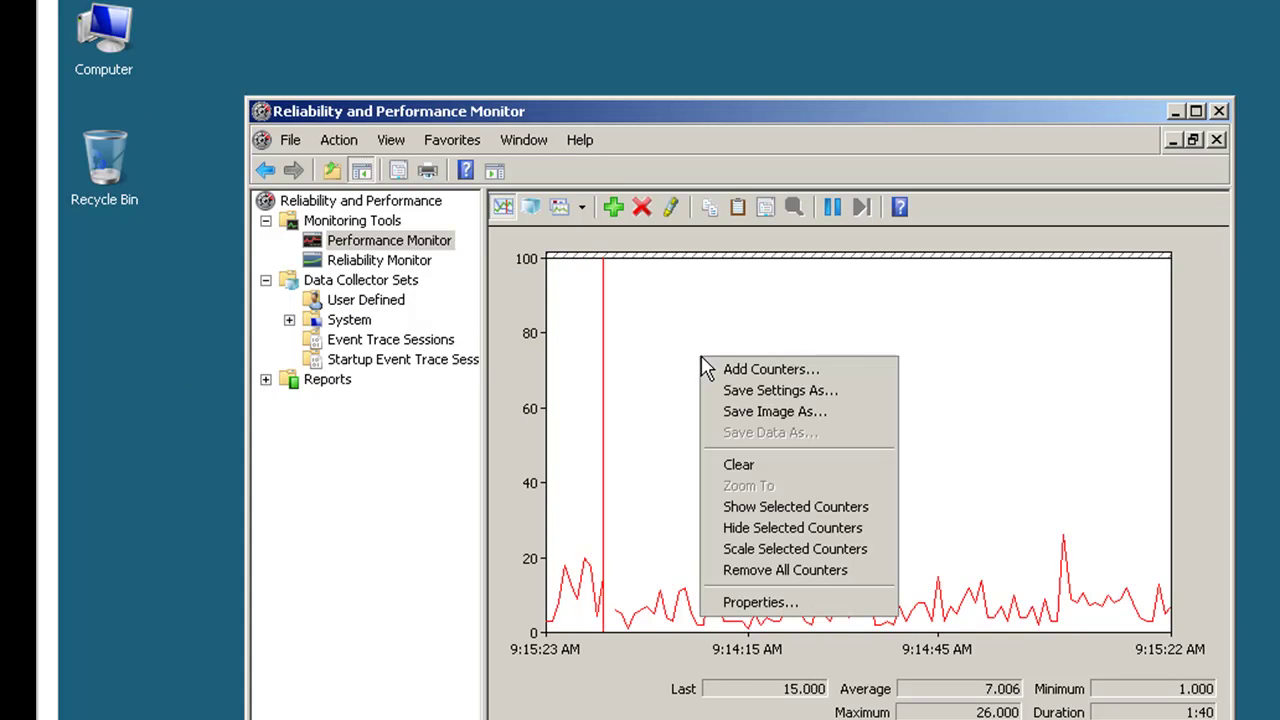
left_click(740, 370)
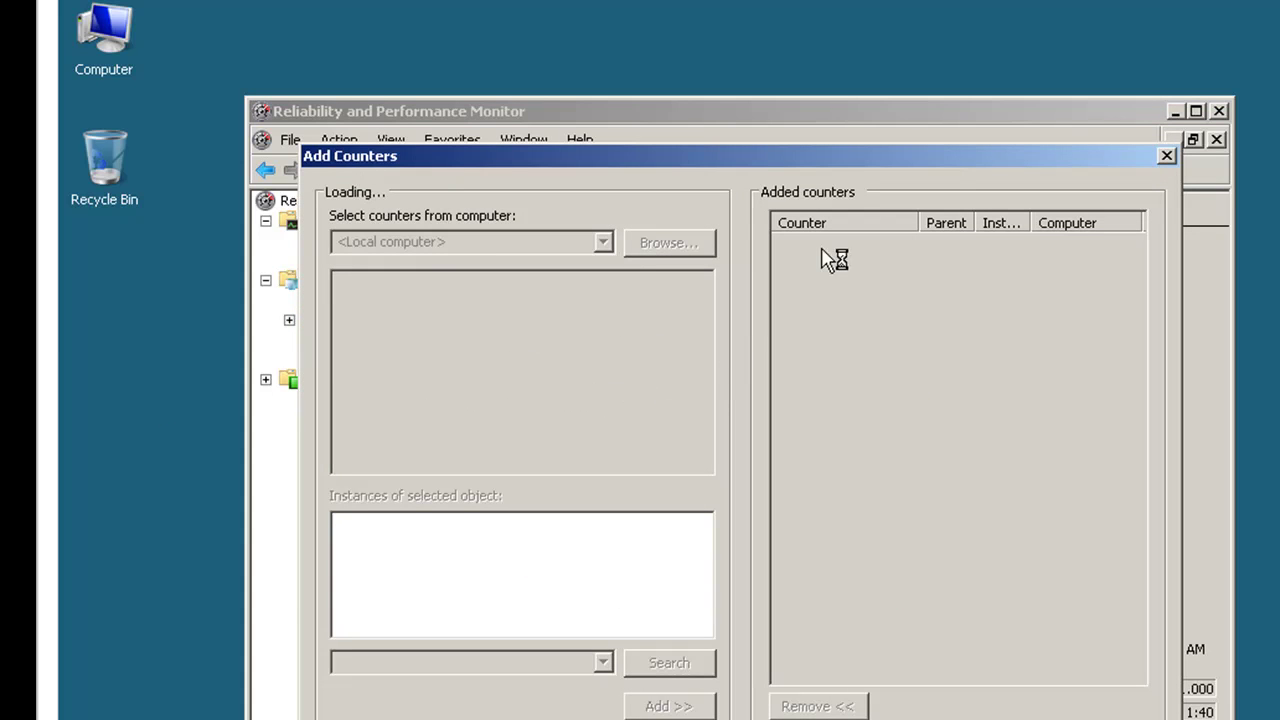
left_click(1167, 157)
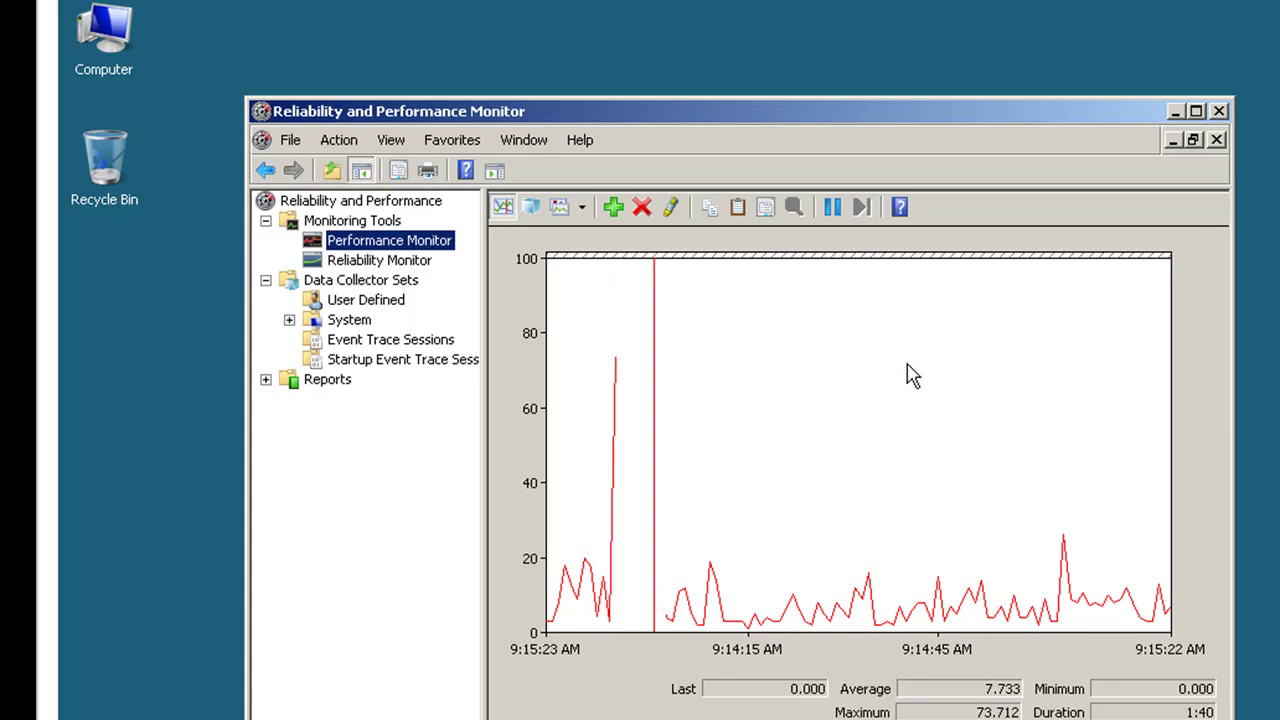
right_click(413, 243)
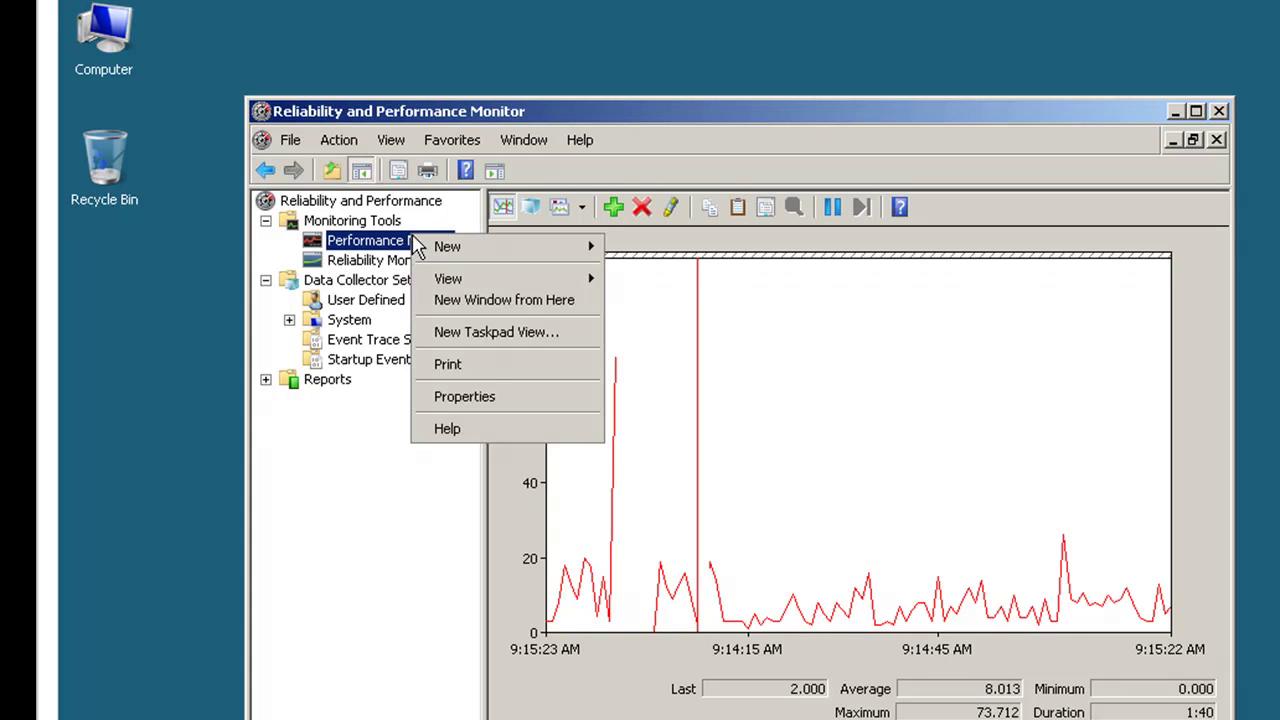
mouse_move(604, 246)
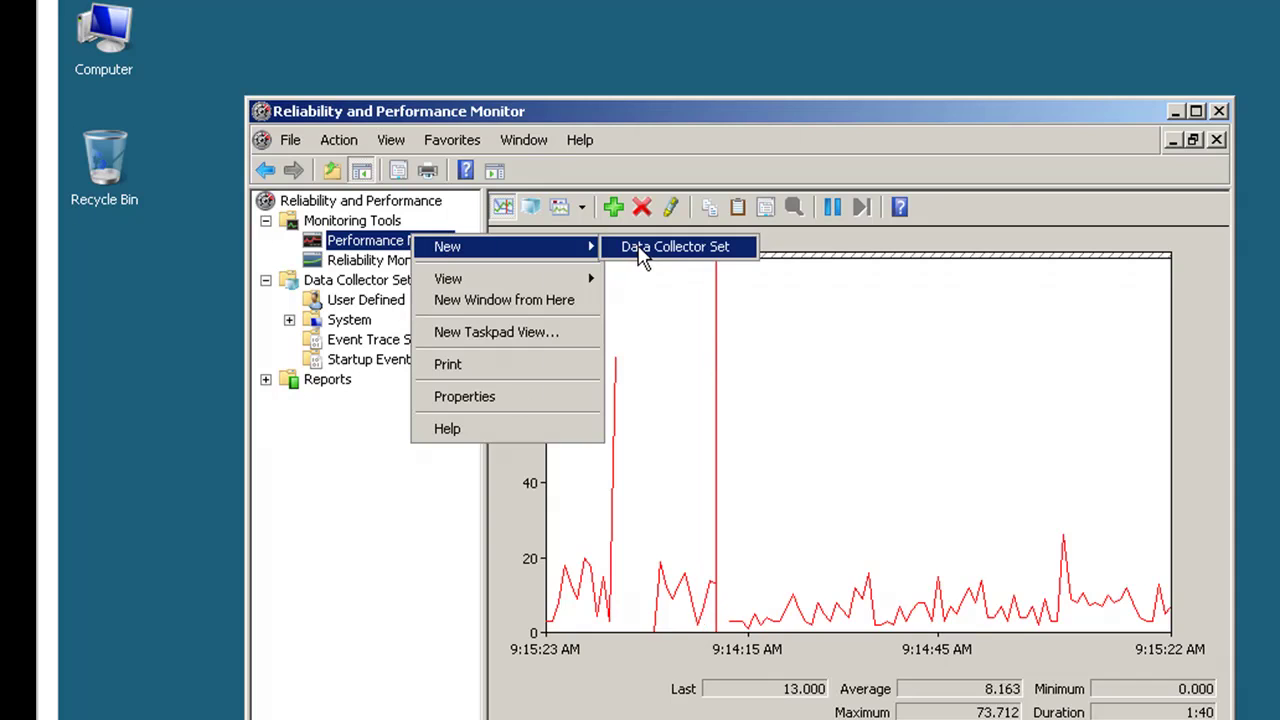
left_click(645, 249)
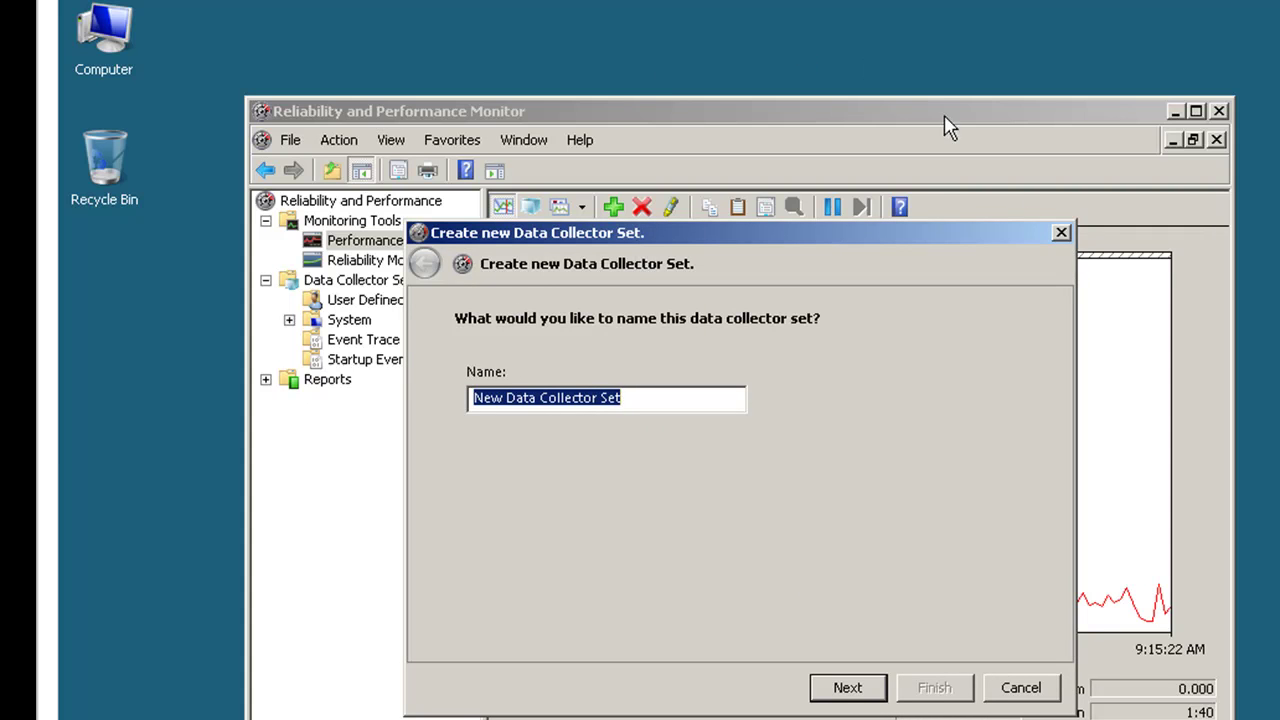
left_click(1062, 233)
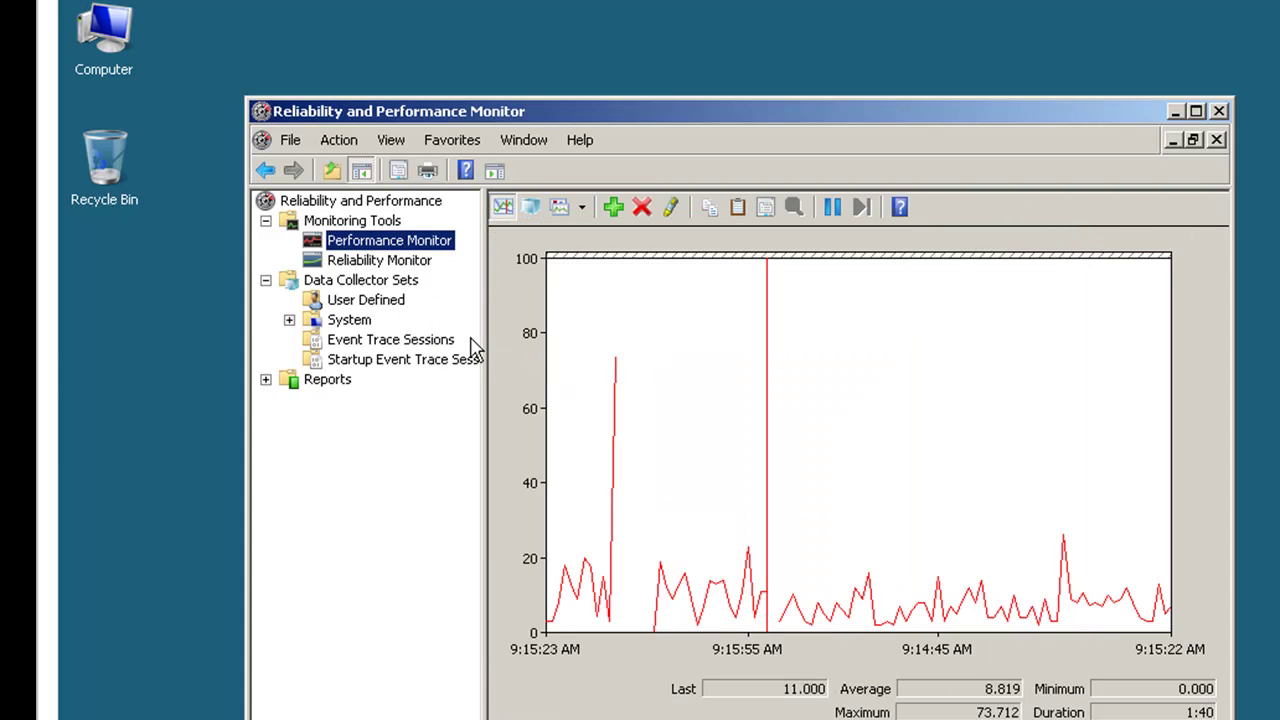
- Start a new data collector set named Demo under User Defined, using the Create manually (Advanced) option
right_click(367, 302)
mouse_move(400, 318)
left_click(650, 329)
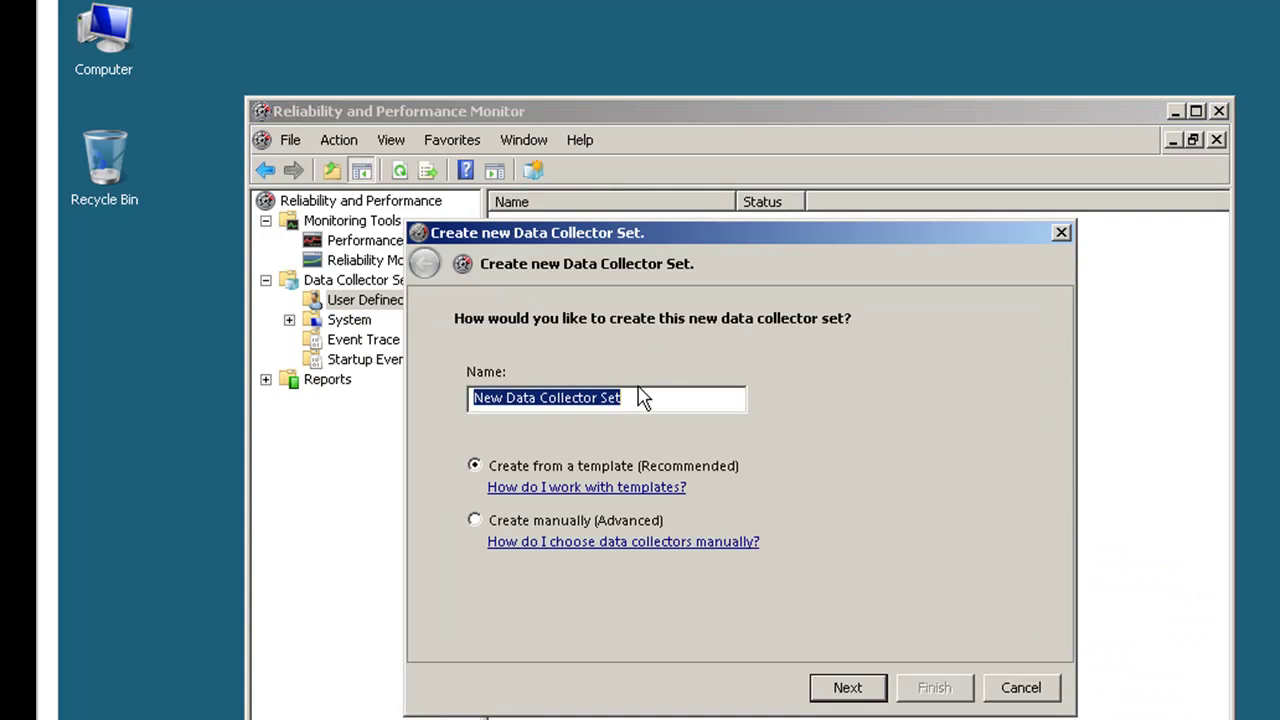
type("Demo")
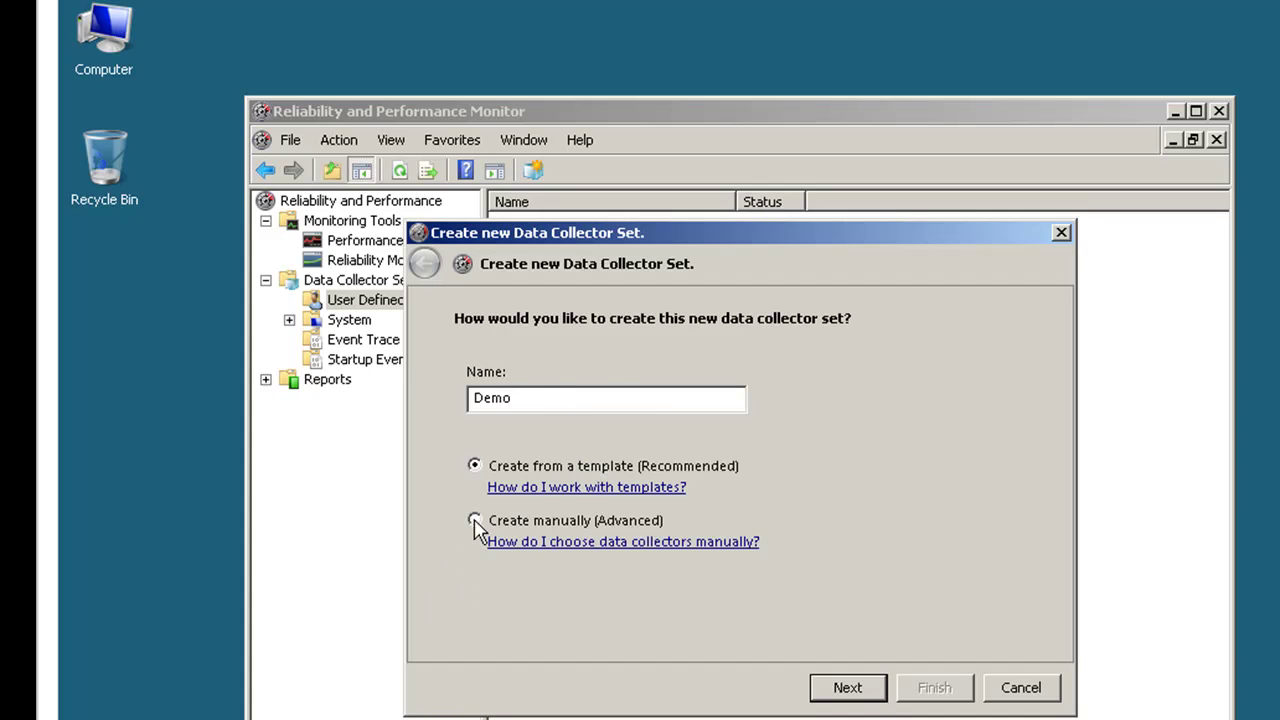
left_click(849, 687)
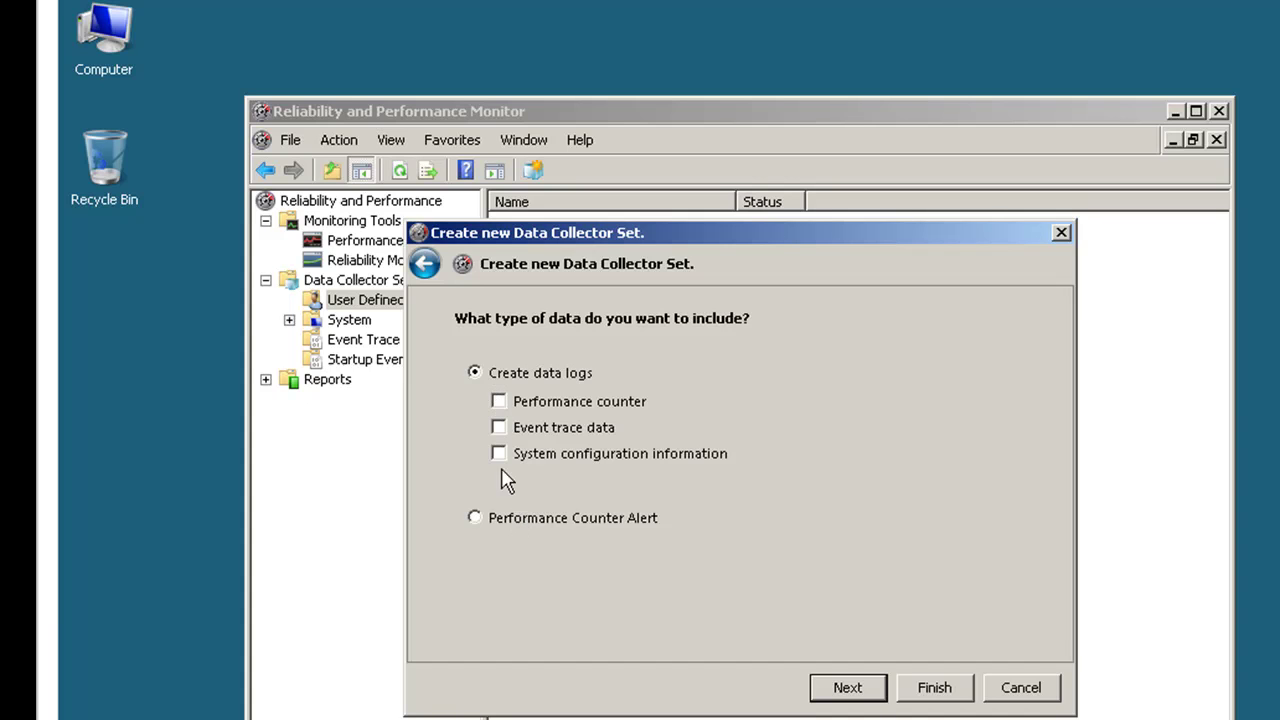
- Include only performance counter data logs in the Demo set and continue to the counter selection
left_click(498, 428)
left_click(498, 427)
left_click(498, 453)
left_click(498, 401)
left_click(932, 687)
left_click(846, 692)
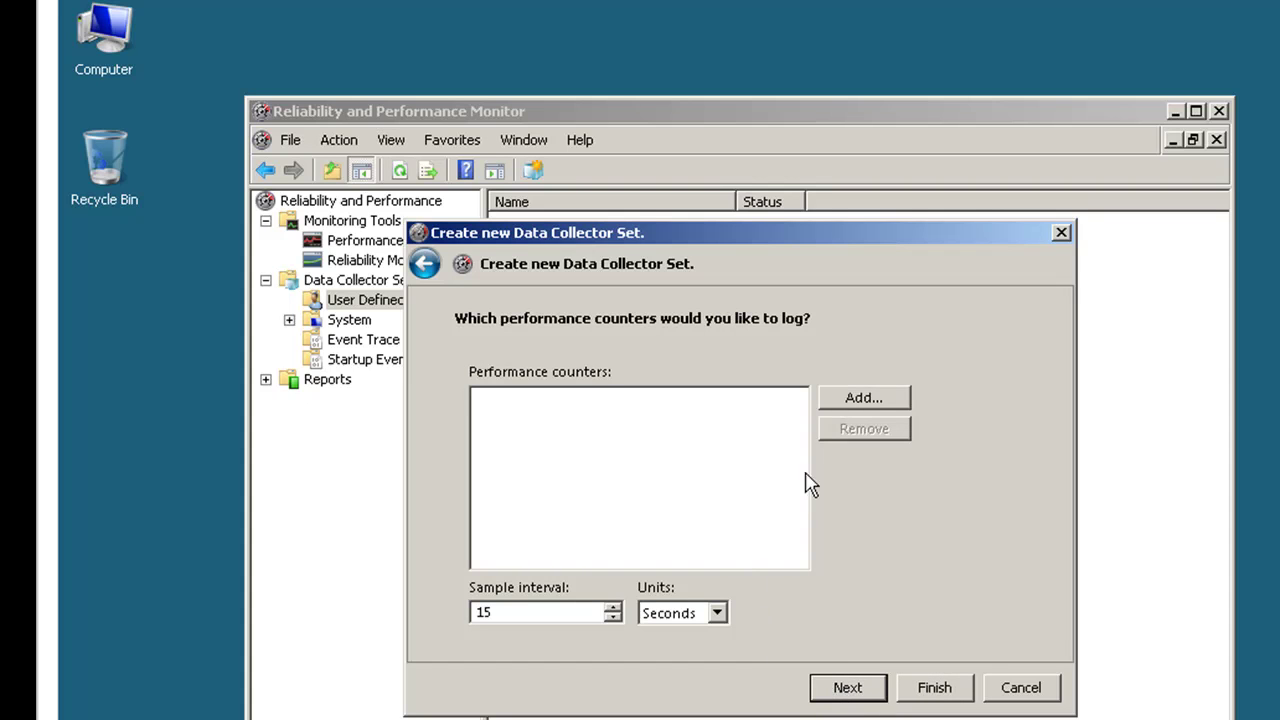
- Finish creating the Demo set without adding counters, keeping the 15-second sample interval and the default root directory
left_click(862, 399)
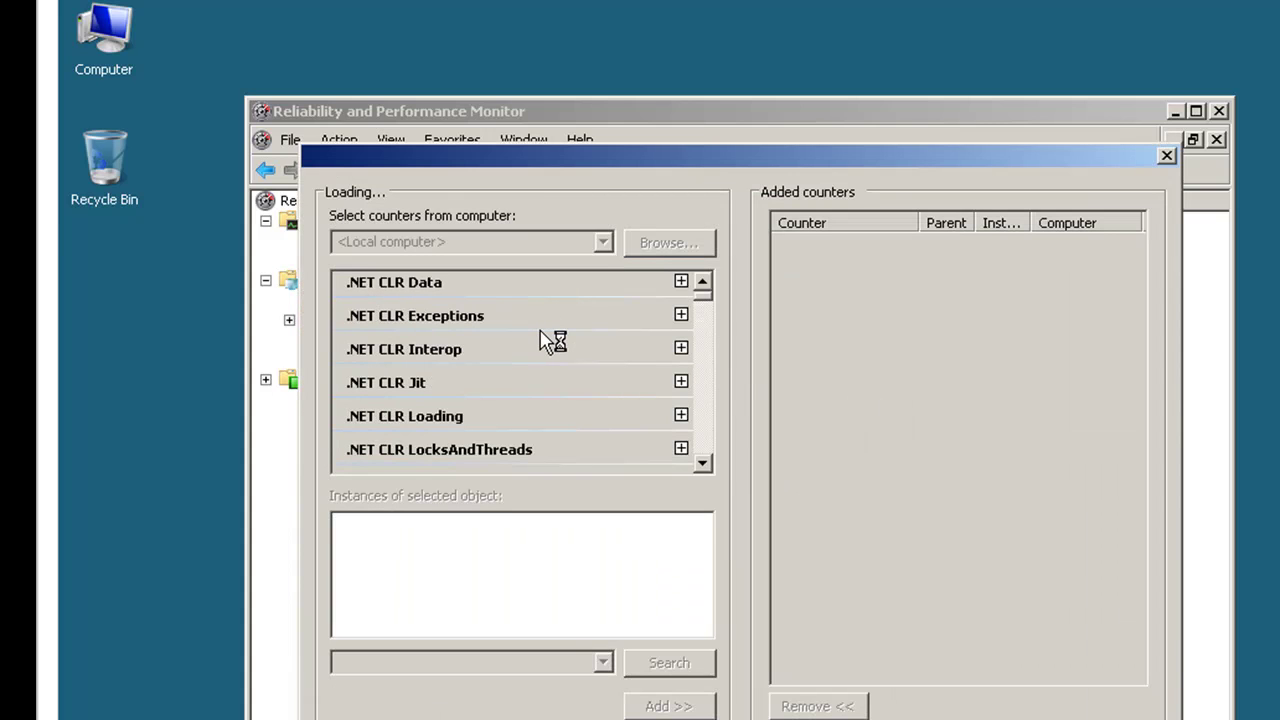
left_click(1167, 157)
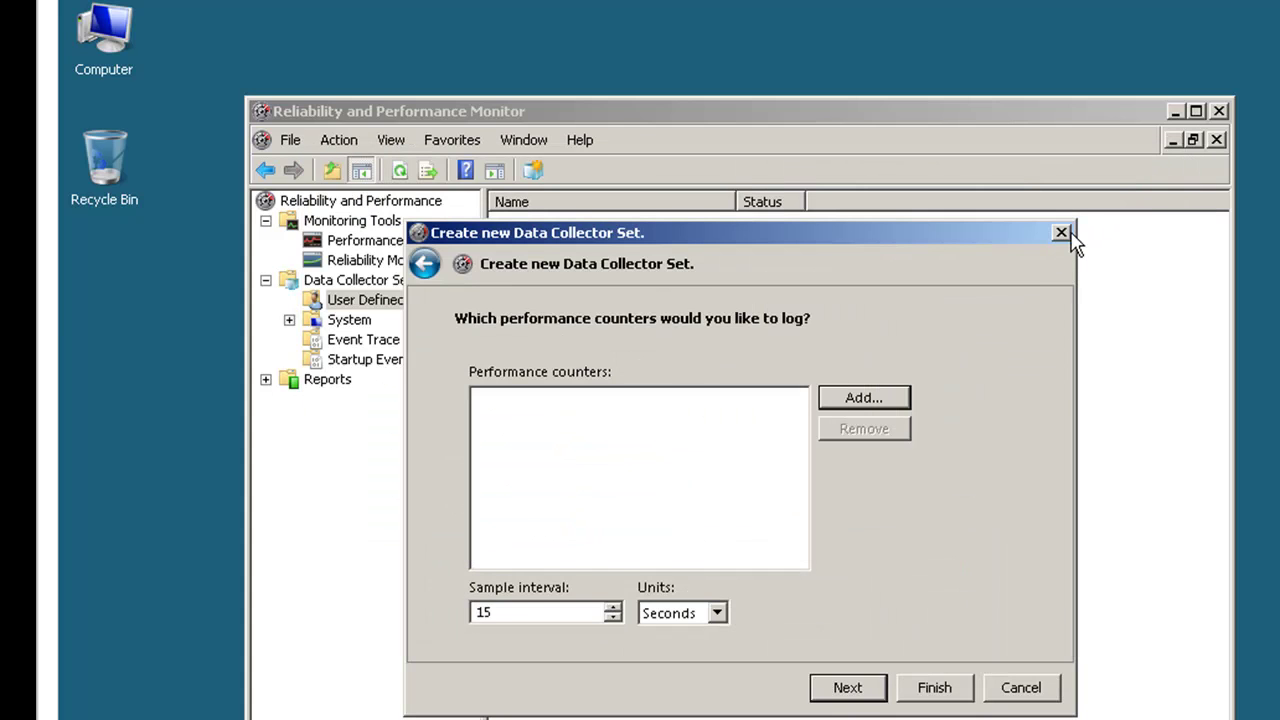
left_click(848, 688)
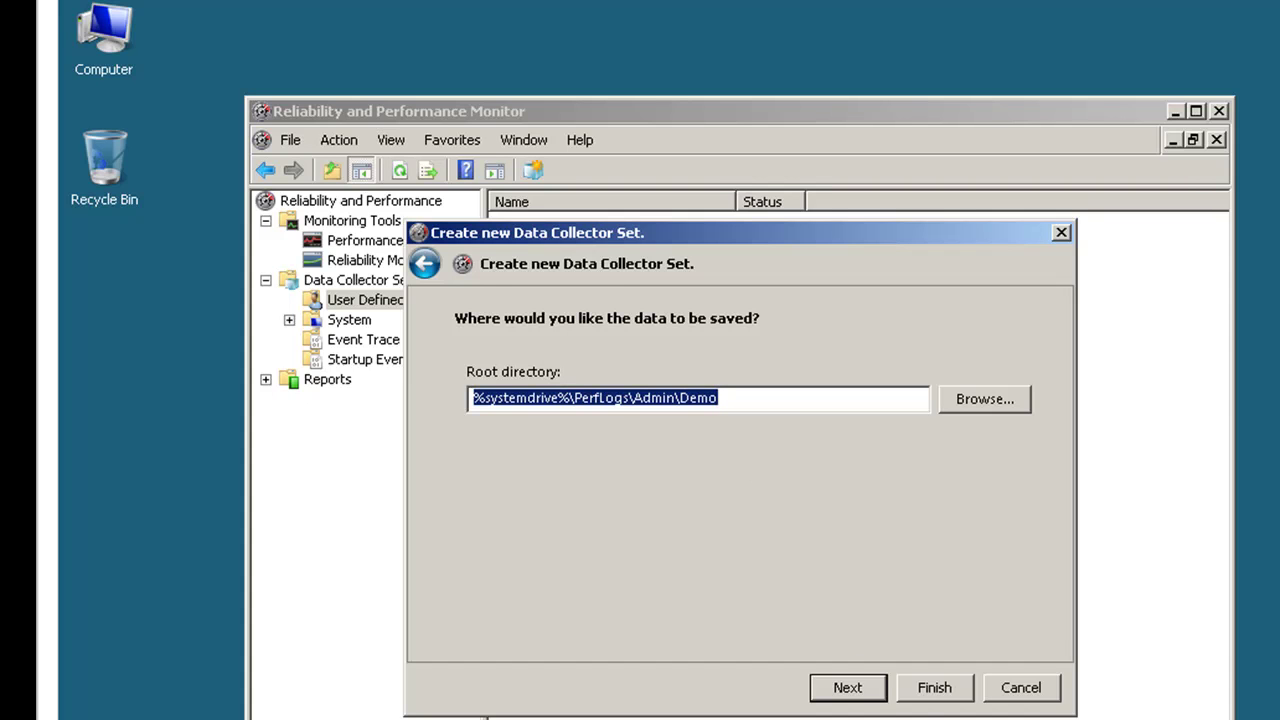
left_click(931, 690)
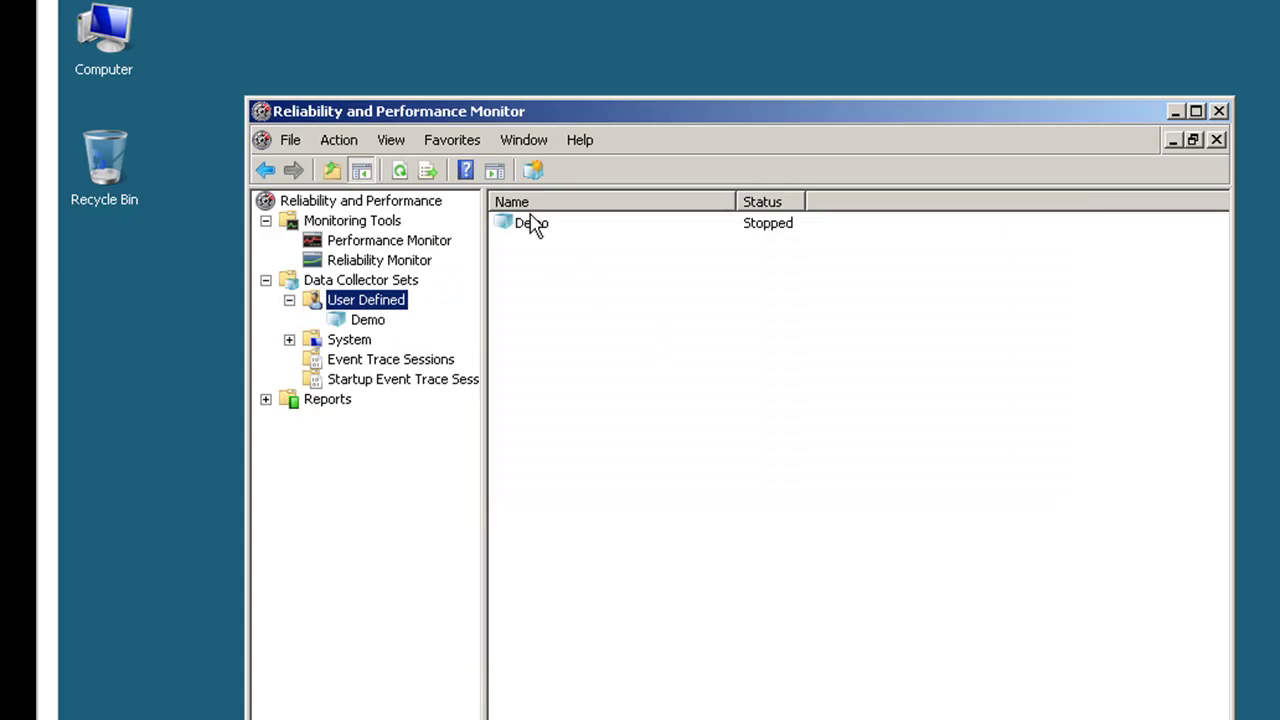
- Open the properties of the Demo set and review its Directory, Security, Schedule, Stop Condition and Task settings
right_click(533, 230)
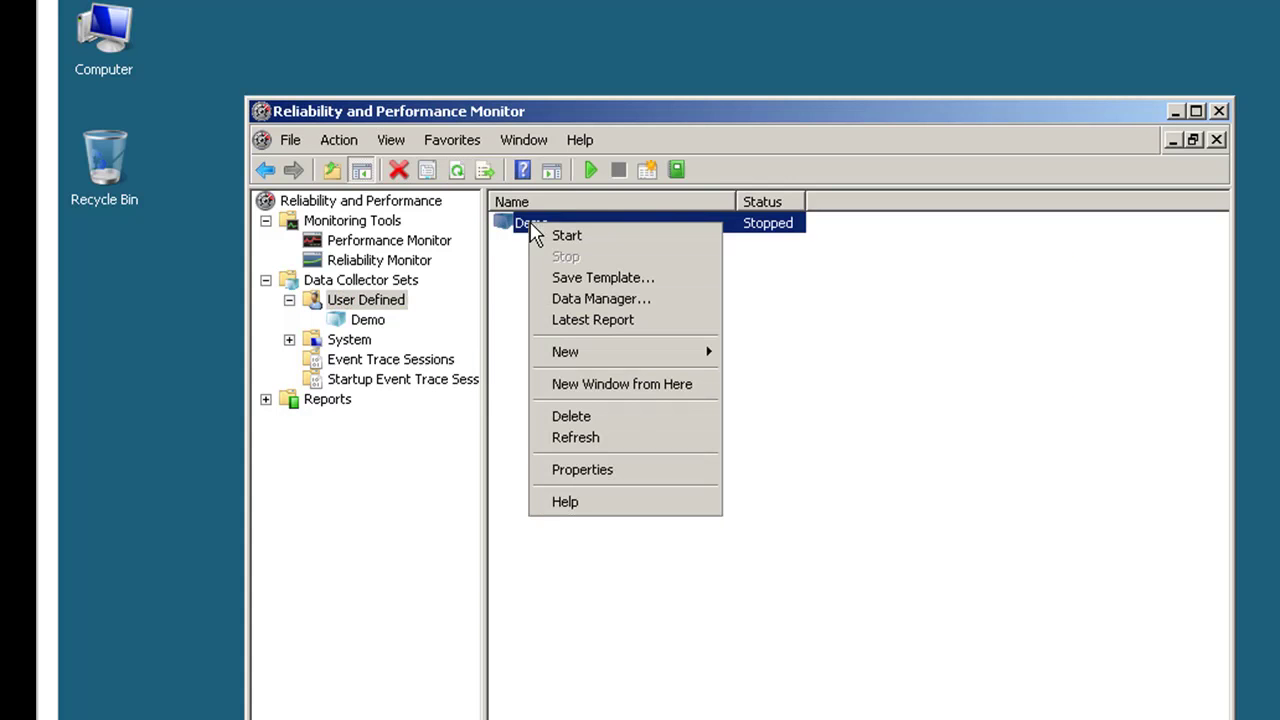
left_click(593, 469)
left_click(604, 245)
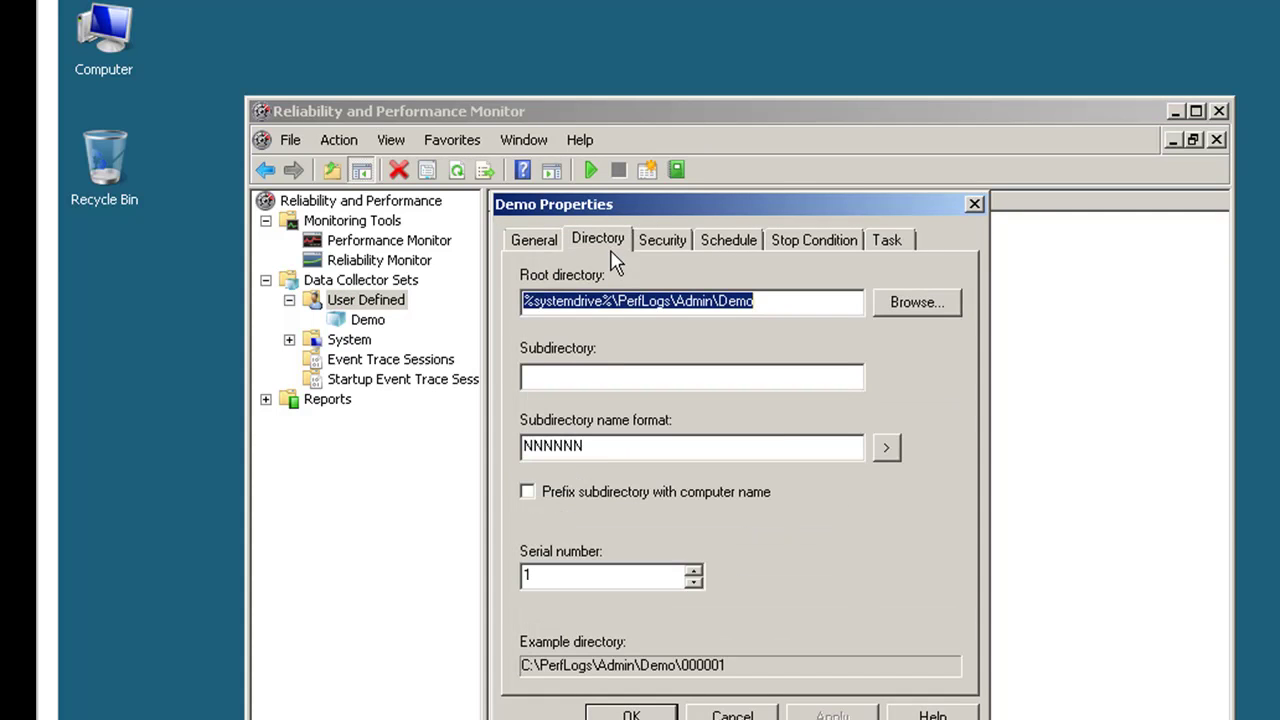
left_click(665, 245)
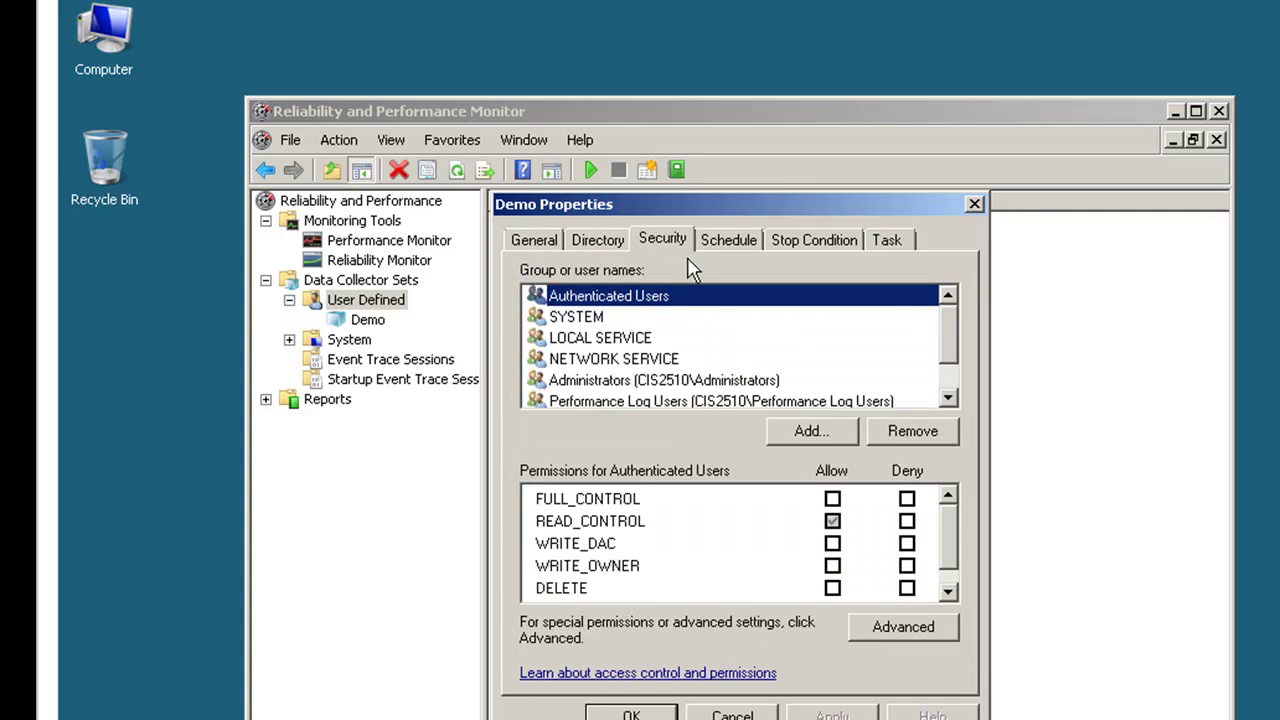
left_click(727, 245)
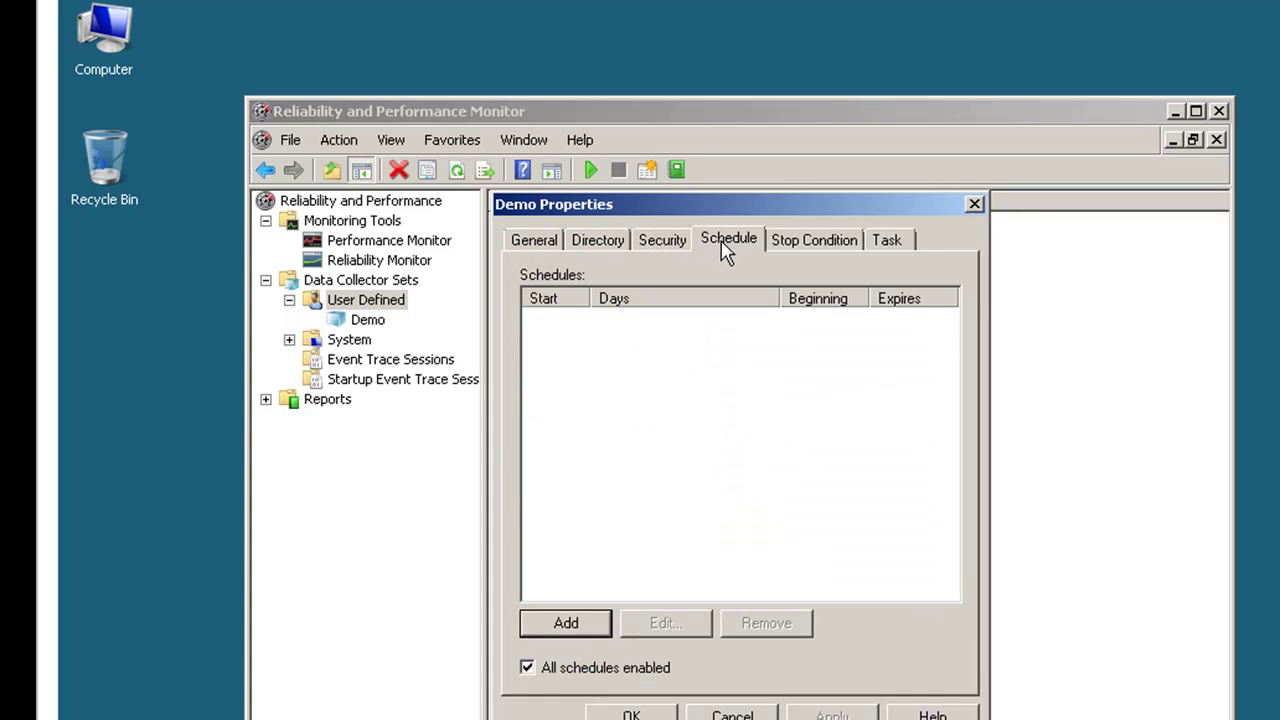
left_click(815, 243)
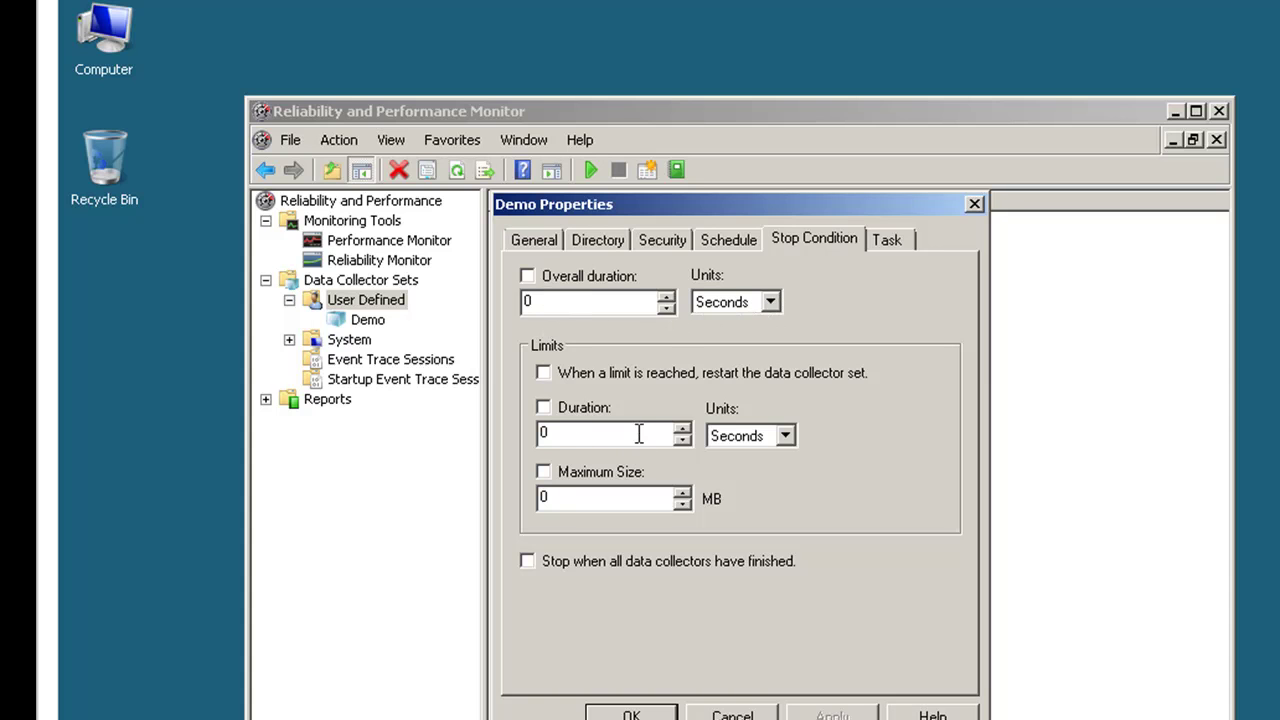
left_click(887, 242)
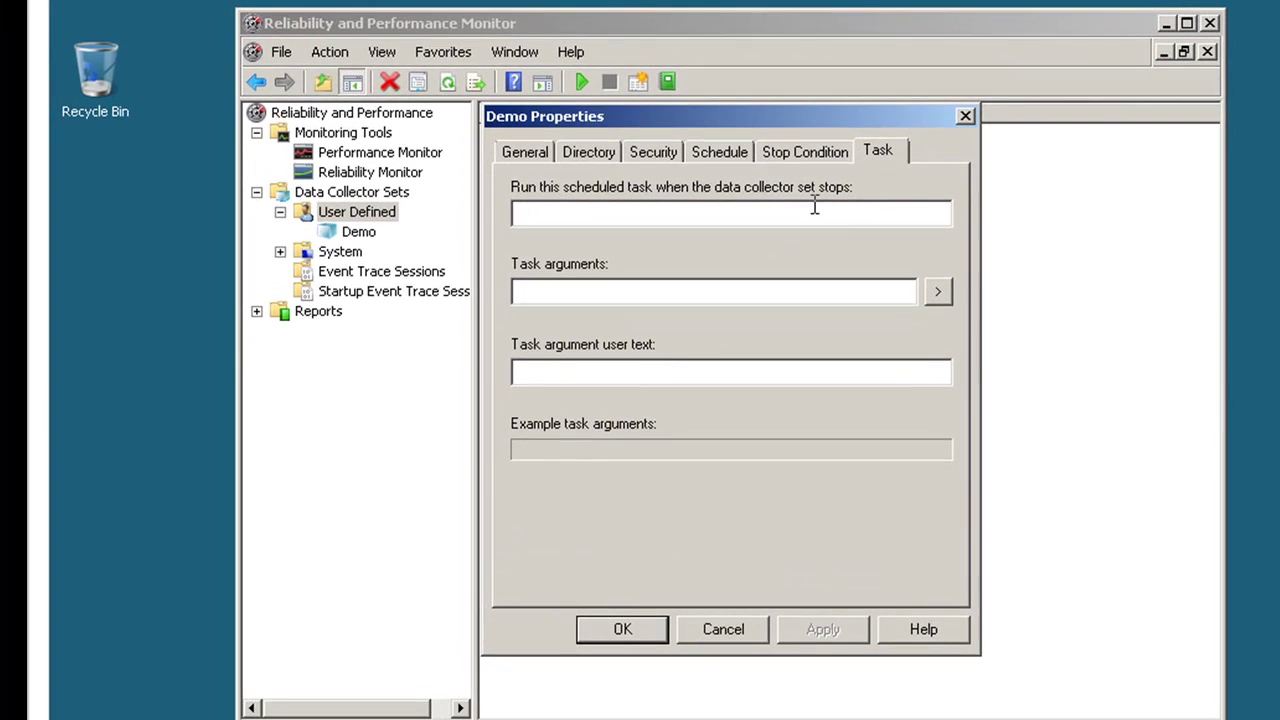
- Review the Demo set's General settings, open its Run As account prompt and cancel it
left_click(528, 153)
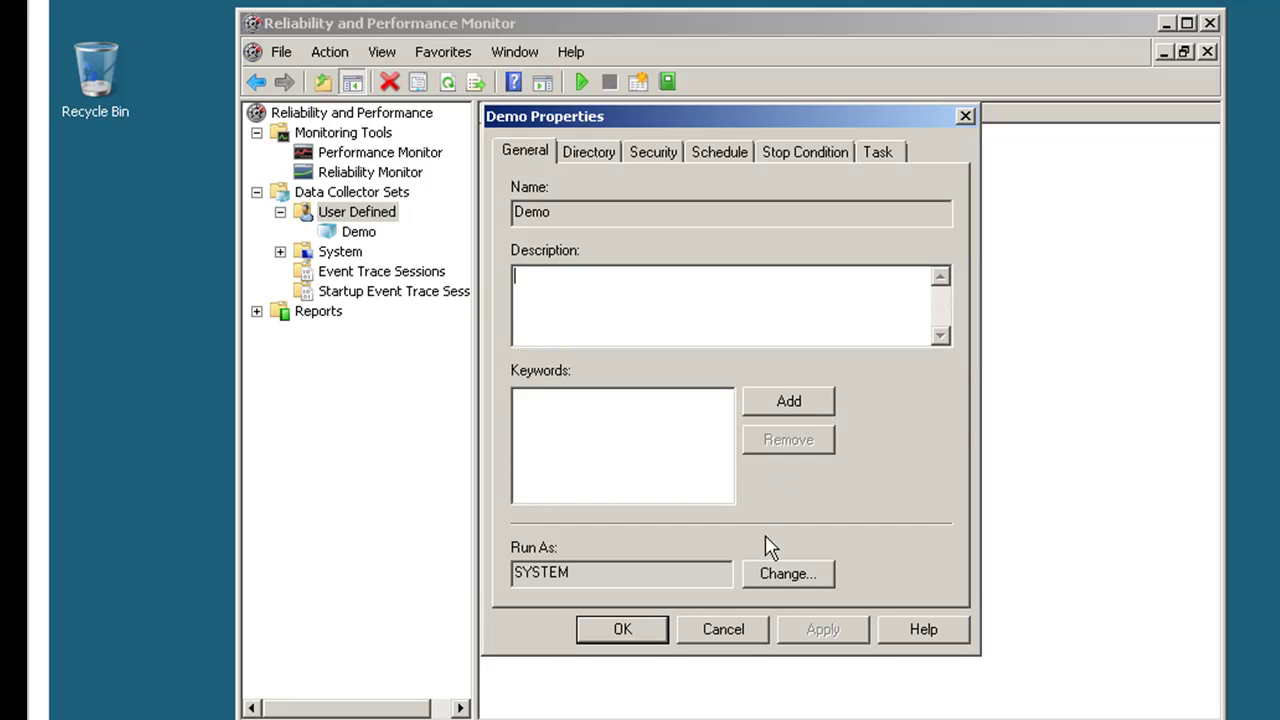
left_click(803, 578)
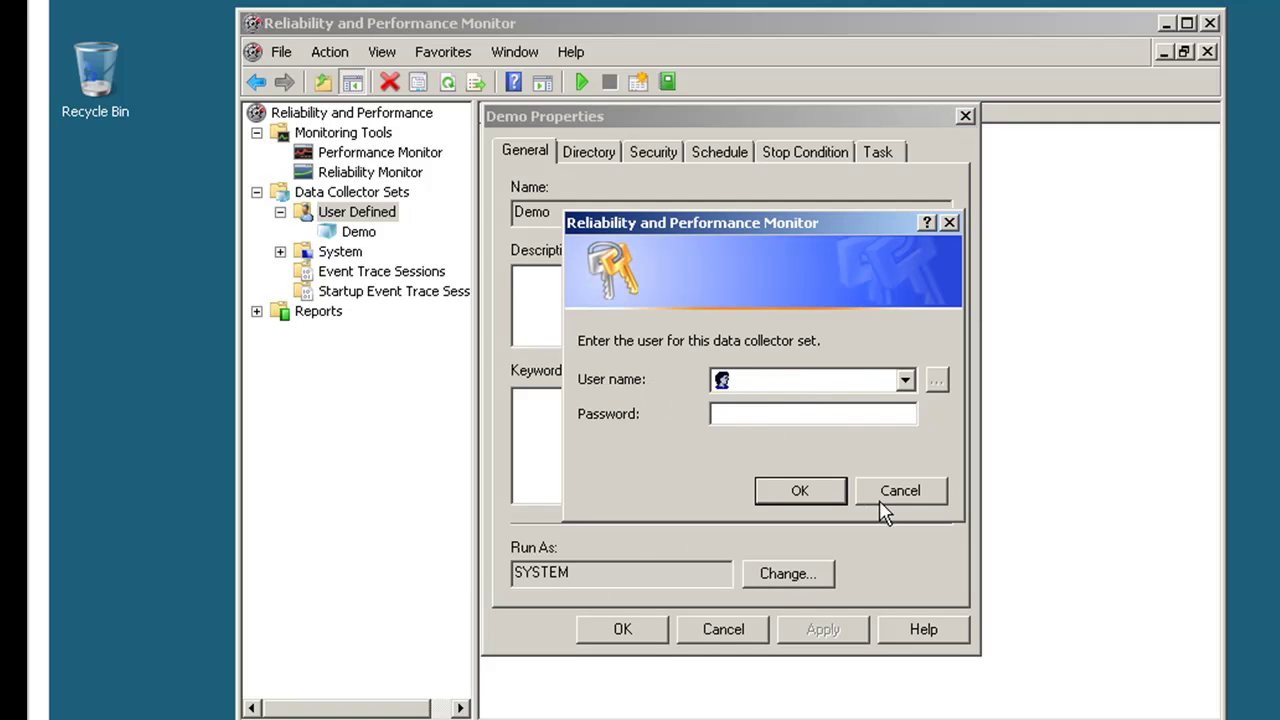
left_click(912, 494)
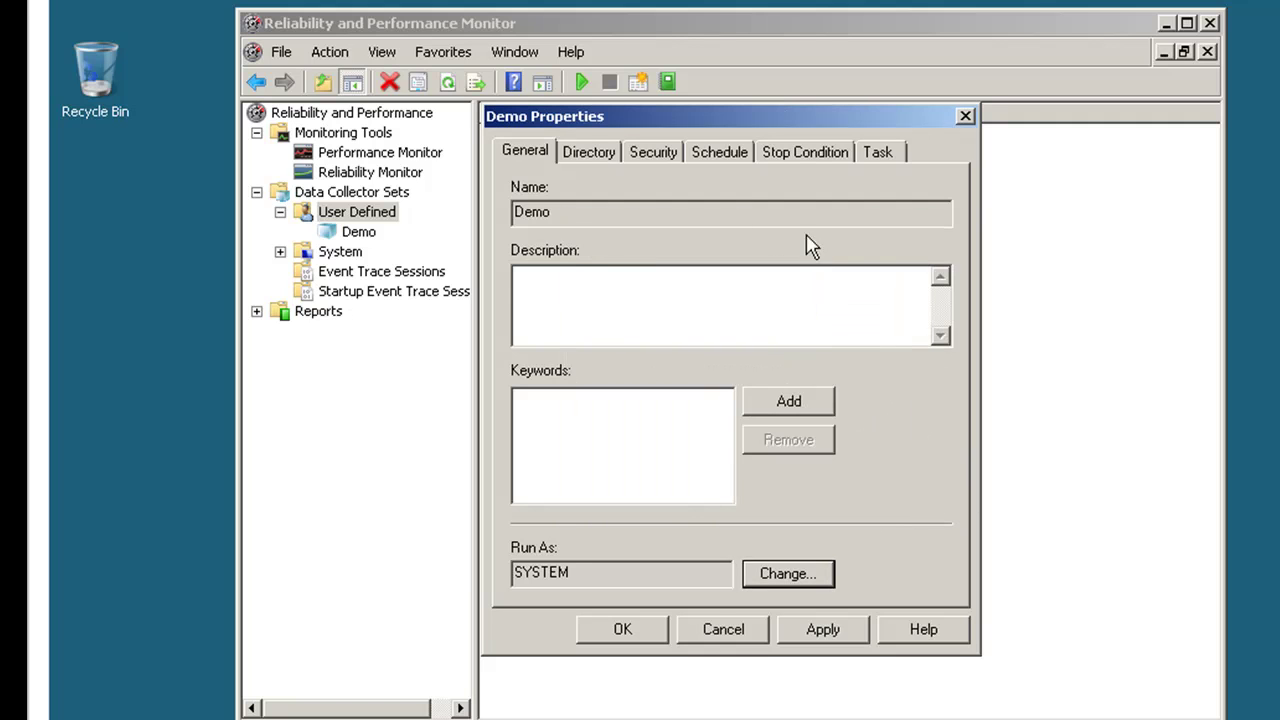
- Check the Demo set's Directory, Schedule and Stop Condition settings again and close its properties
left_click(610, 155)
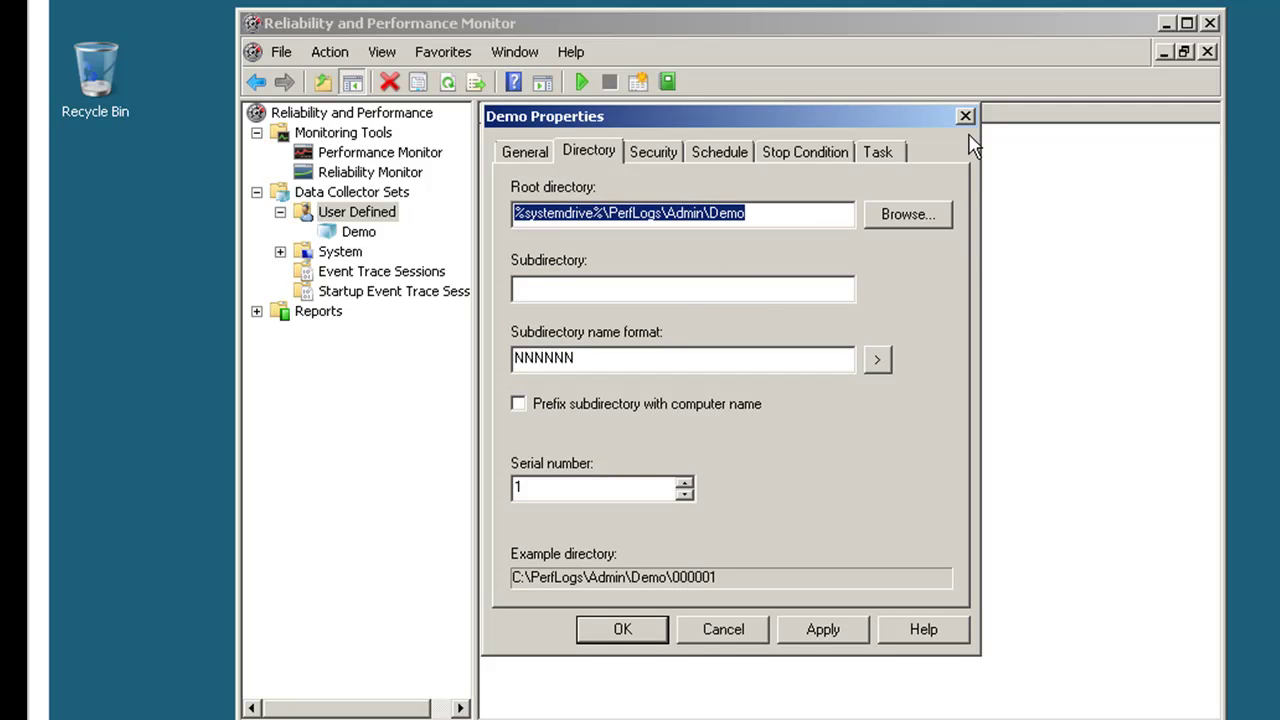
left_click(724, 158)
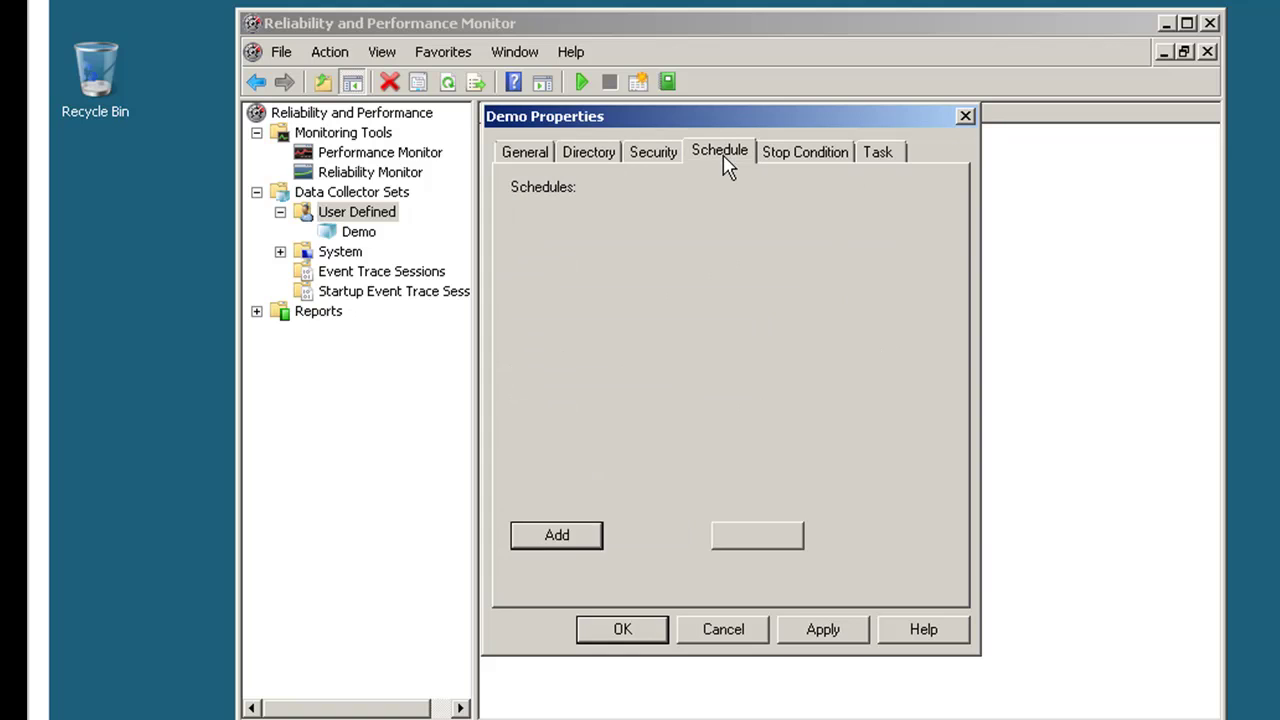
left_click(815, 160)
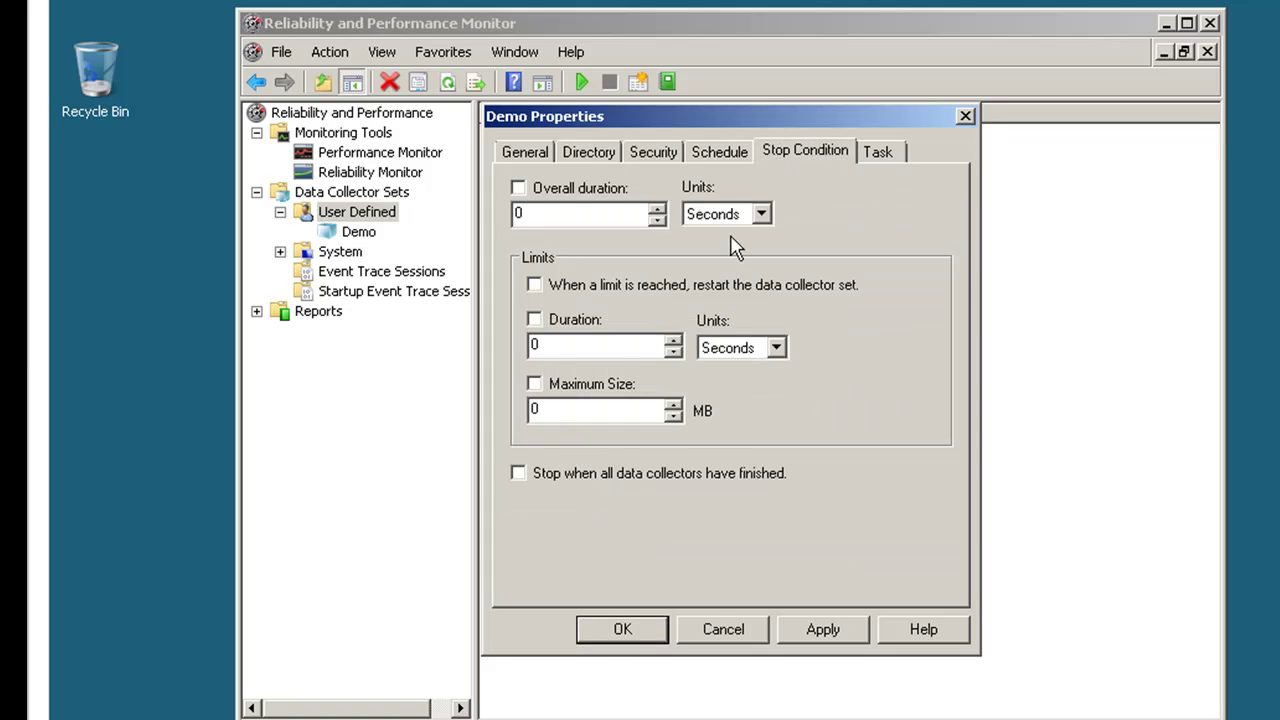
left_click(965, 116)
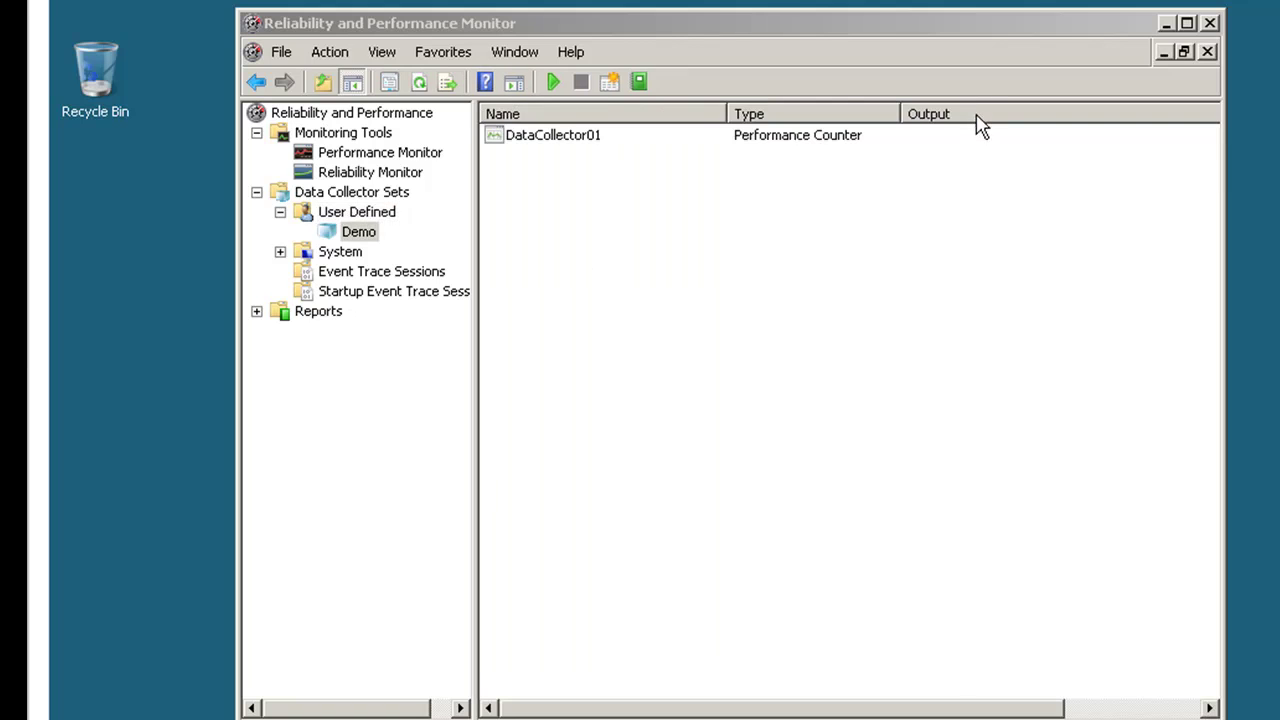
- Open the properties of the DataCollector01 performance counter in the Demo set
left_click(531, 142)
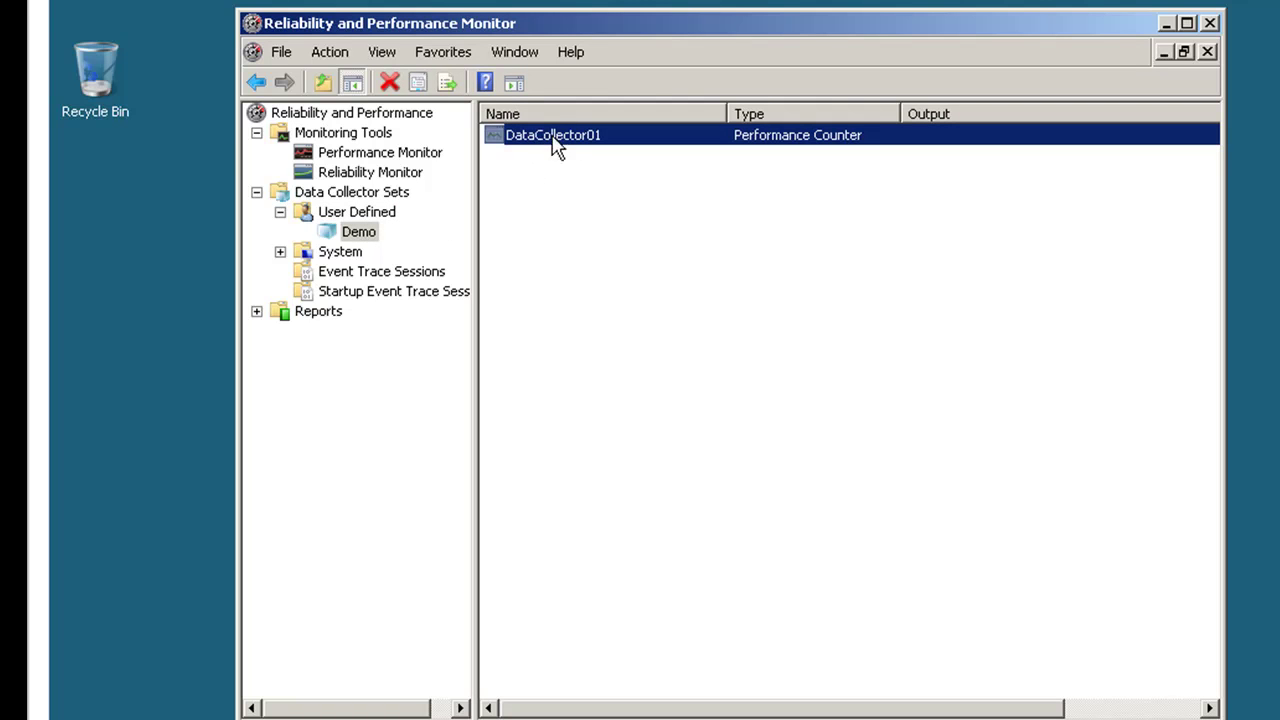
left_click(350, 236)
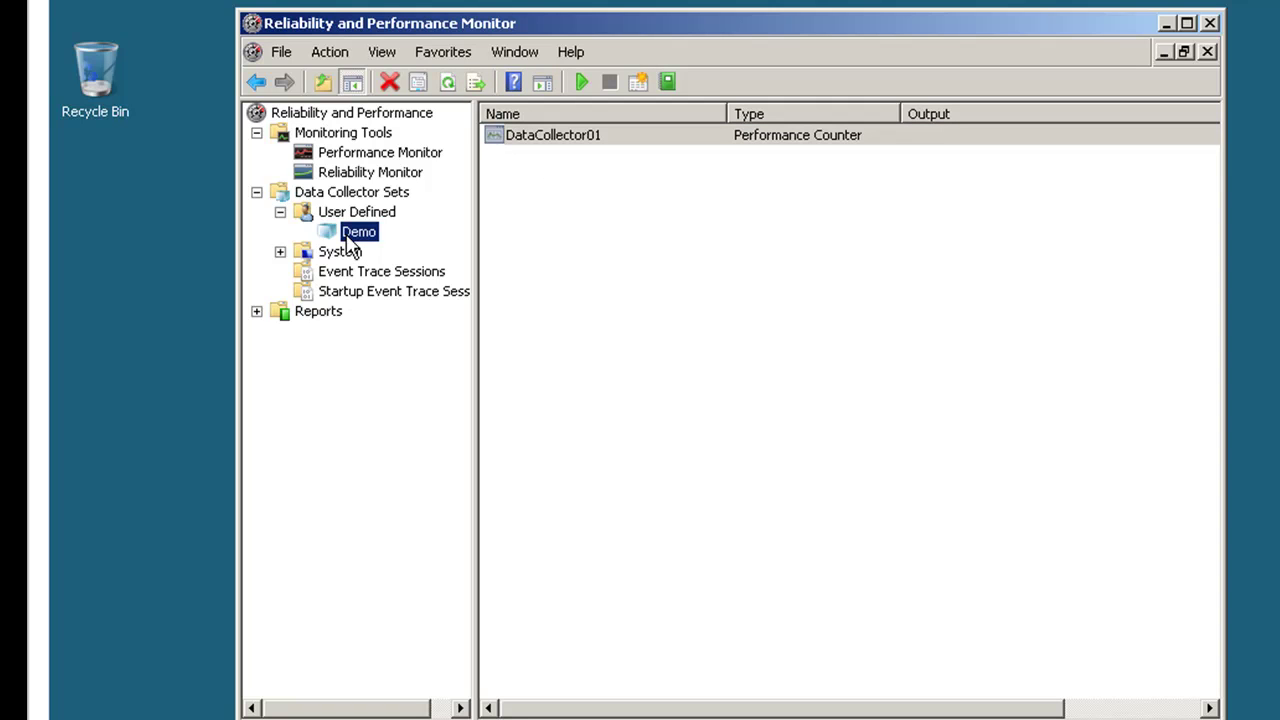
right_click(531, 140)
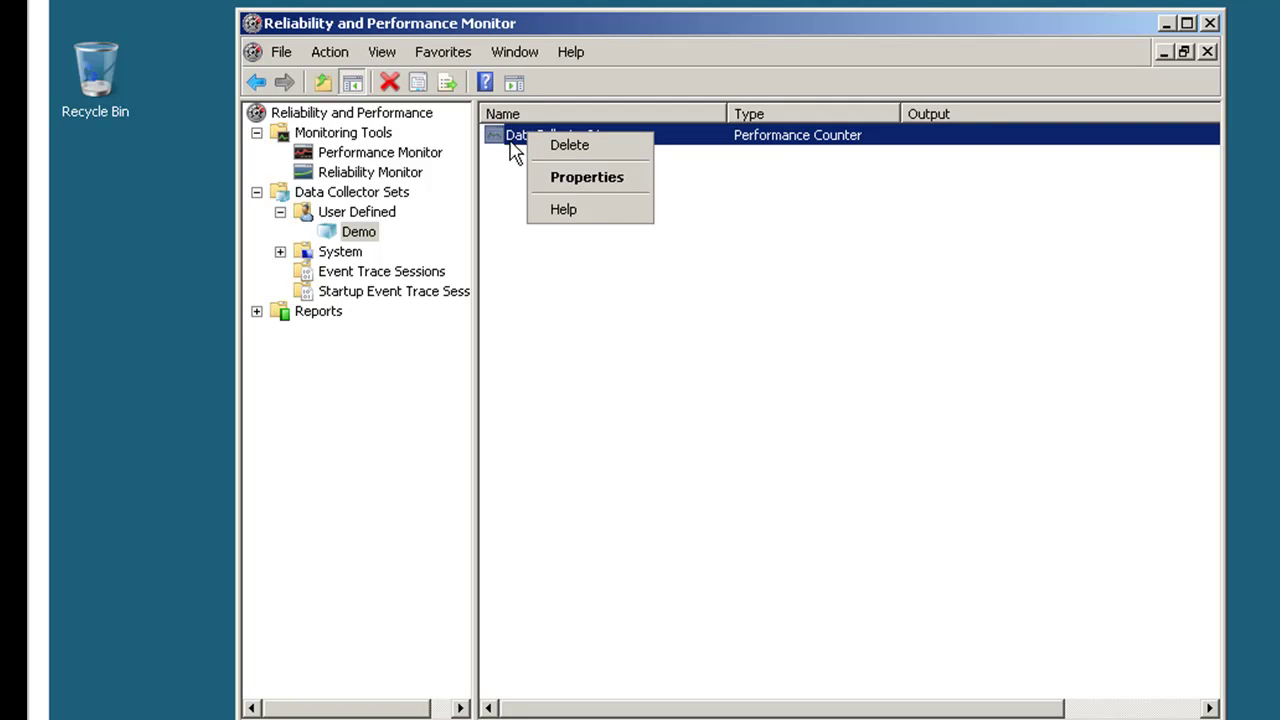
left_click(592, 188)
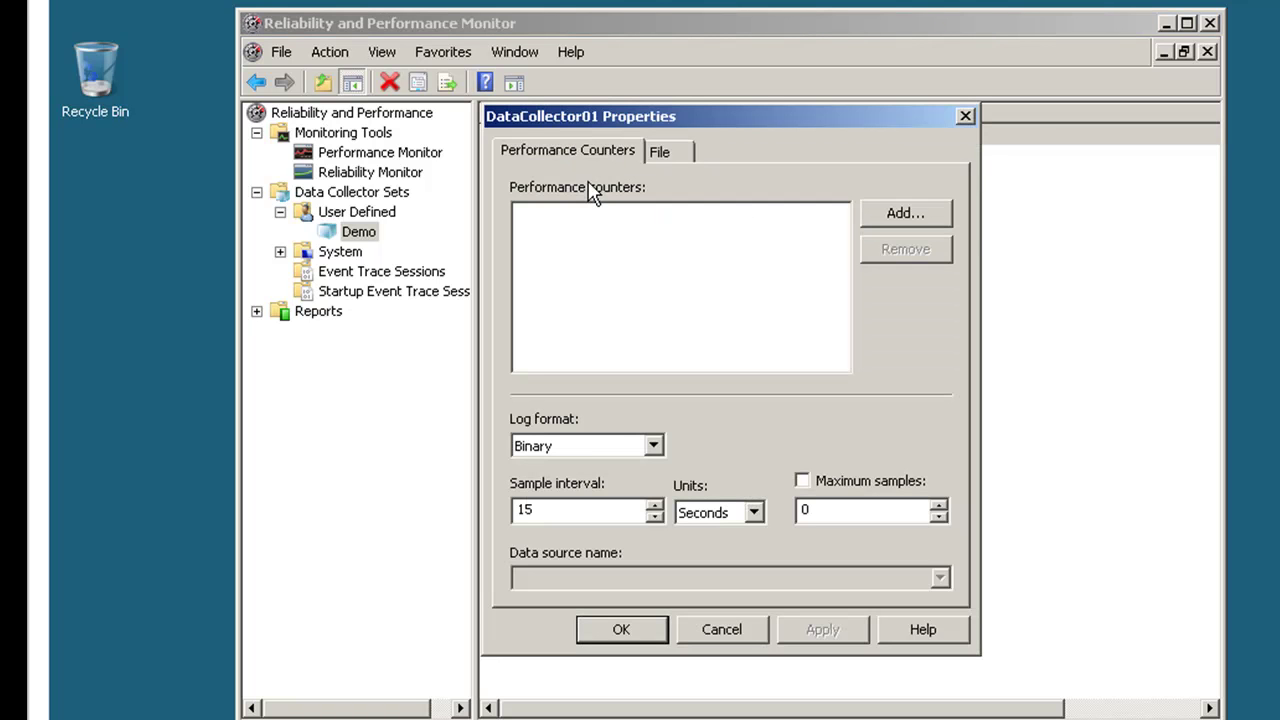
- Review DataCollector01's log formats, accept its properties with the Binary format, and close Reliability and Performance Monitor
left_click(655, 447)
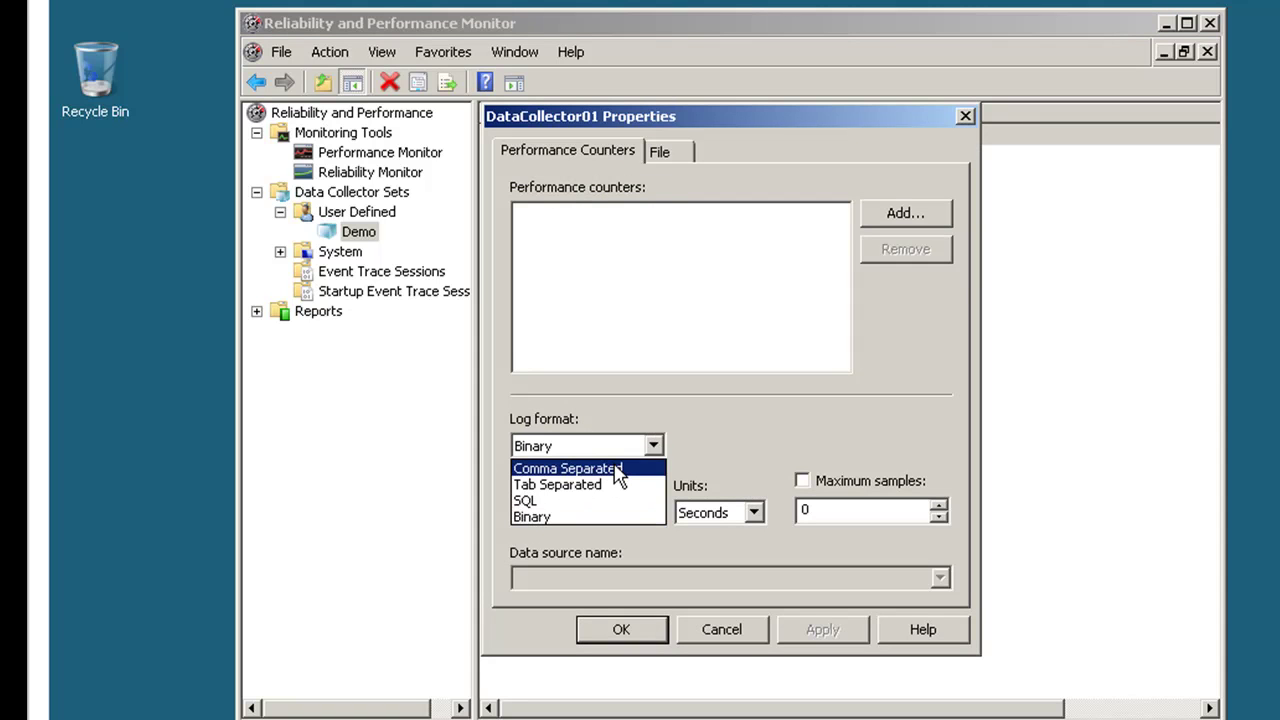
left_click(546, 518)
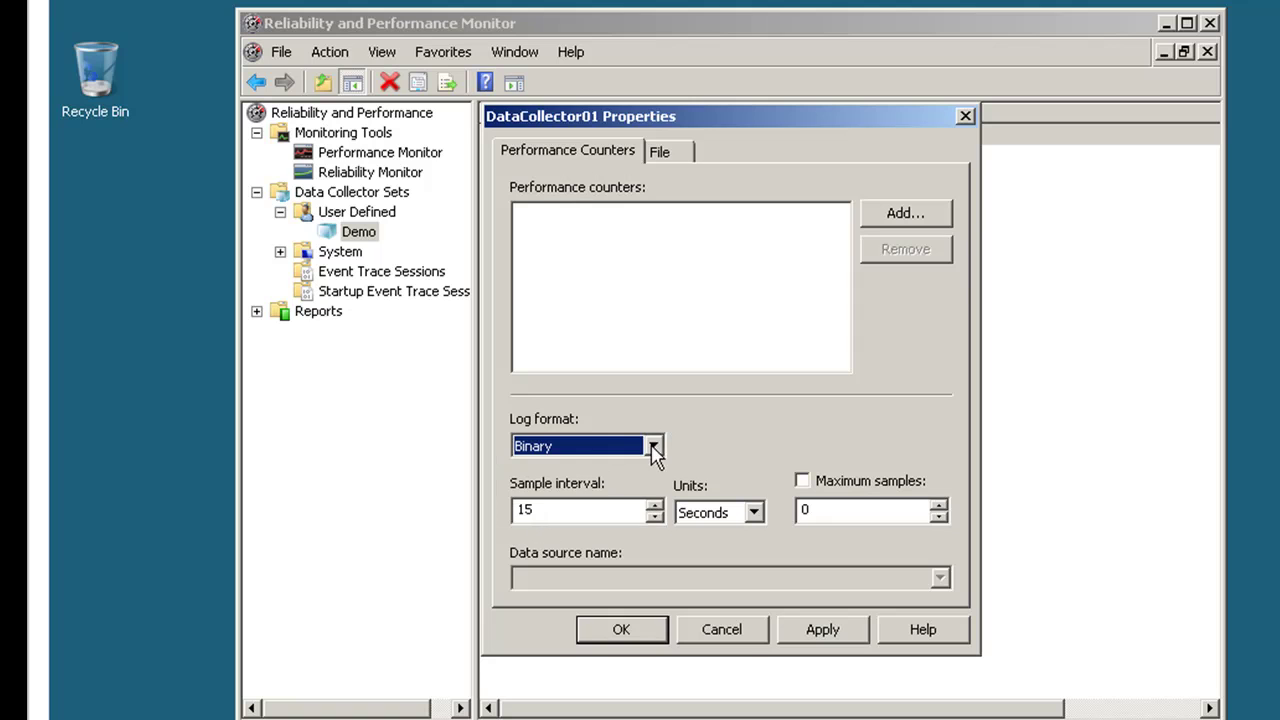
left_click(653, 448)
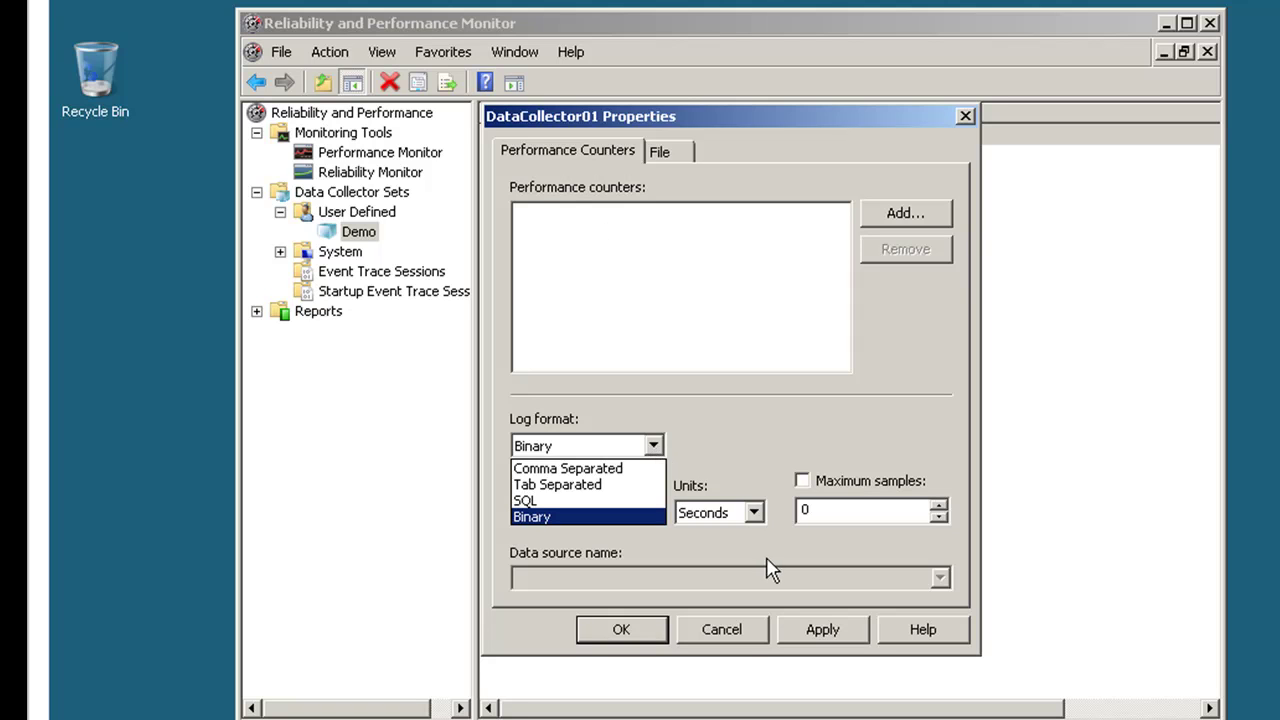
left_click(805, 428)
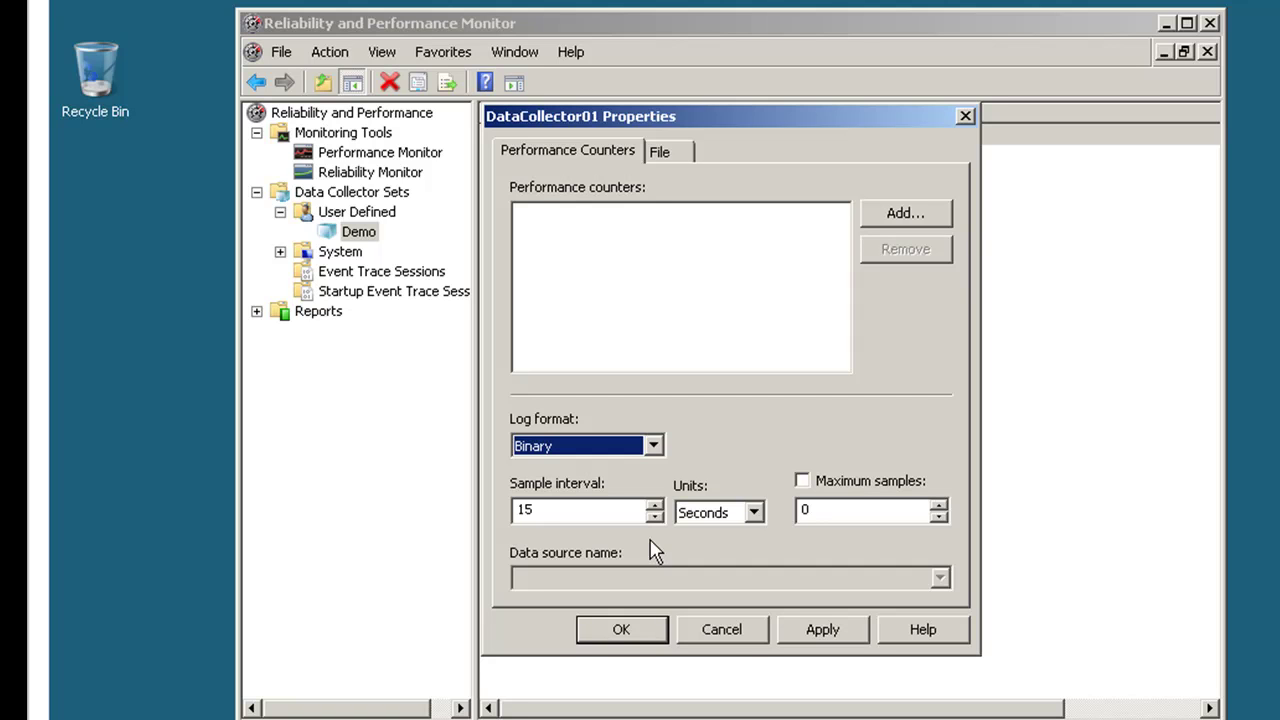
left_click(626, 632)
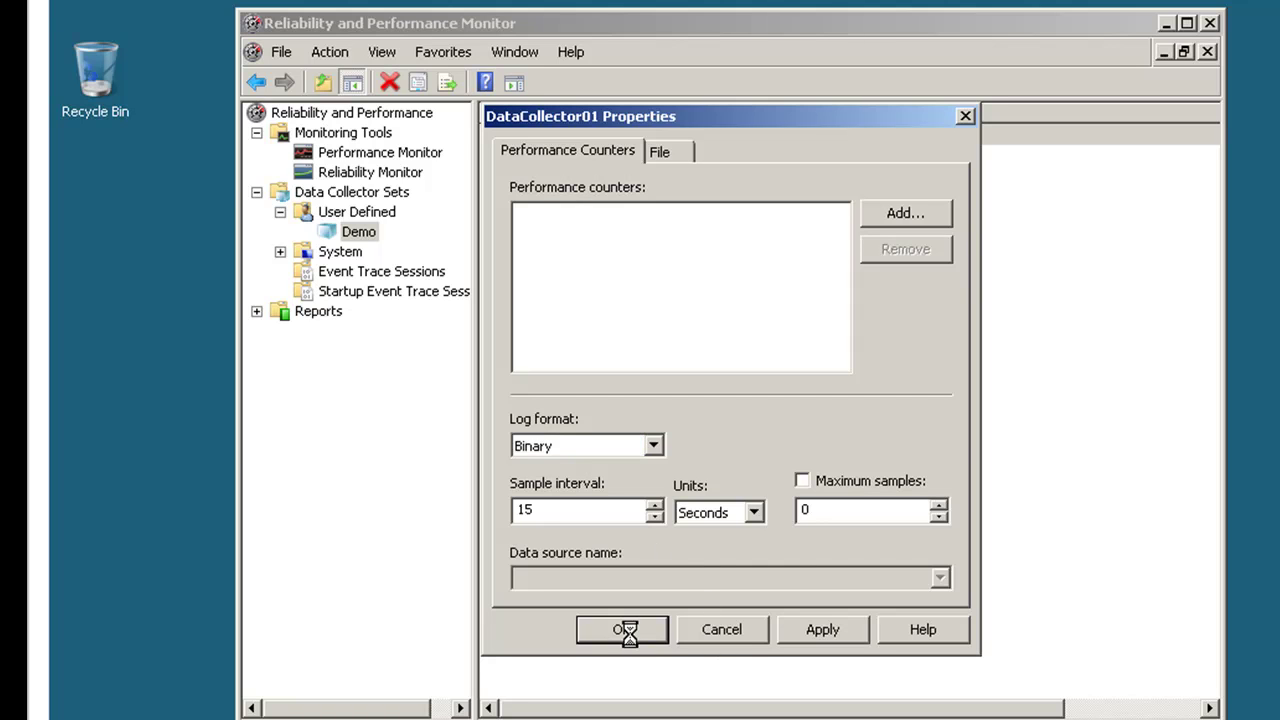
left_click(1209, 29)
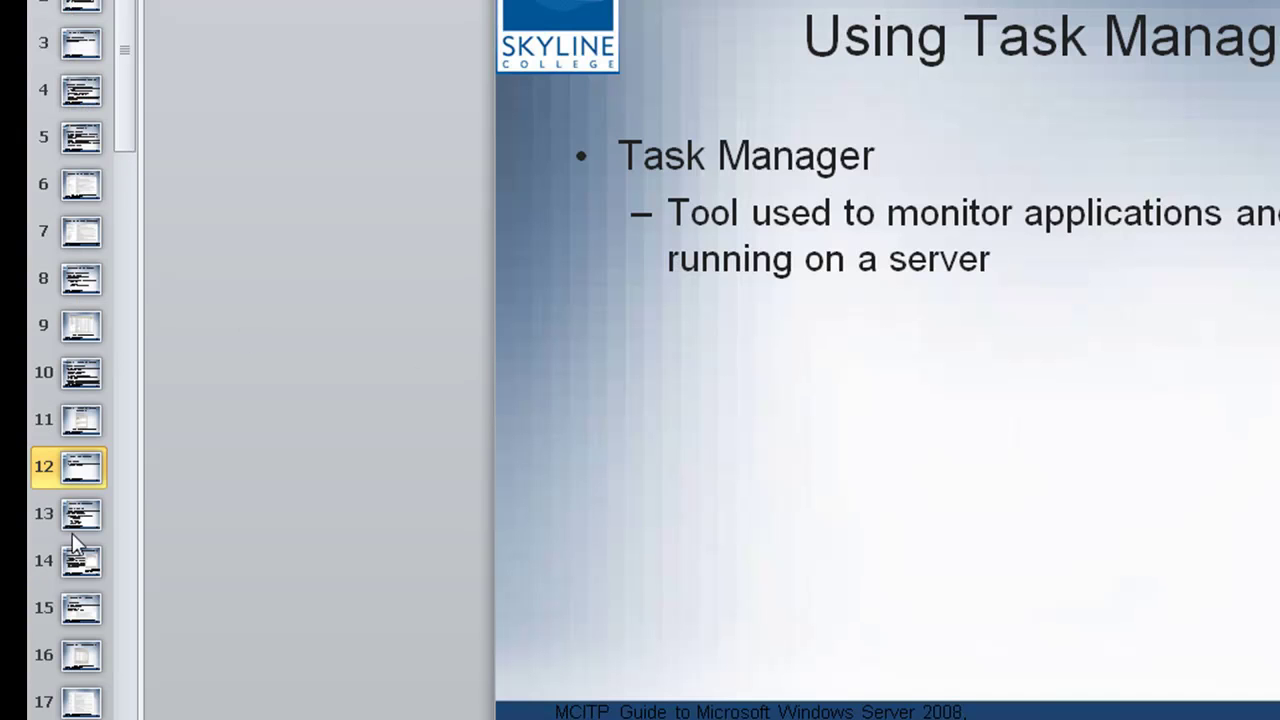
- In the Ch14 PowerPoint presentation, skim the Task Manager slides from slide 13 through Monitoring Users on slide 30
left_click(82, 516)
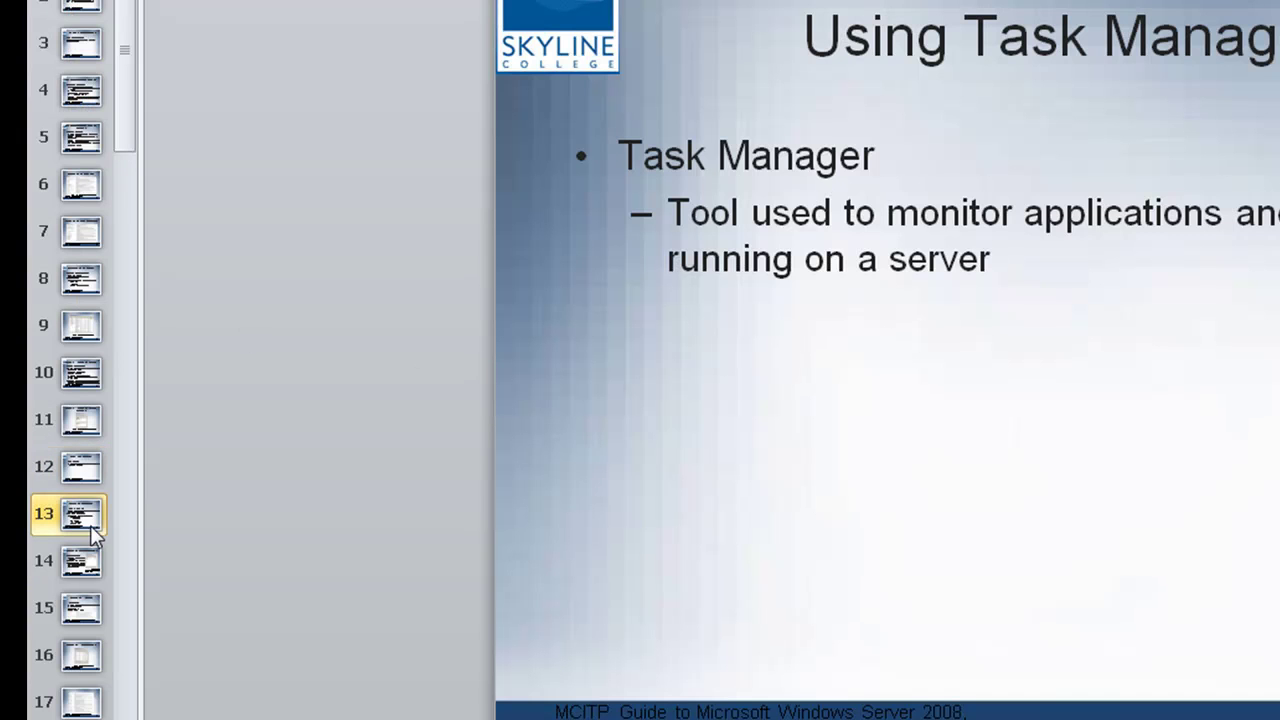
key("Down")
key("Down")
key("Down")
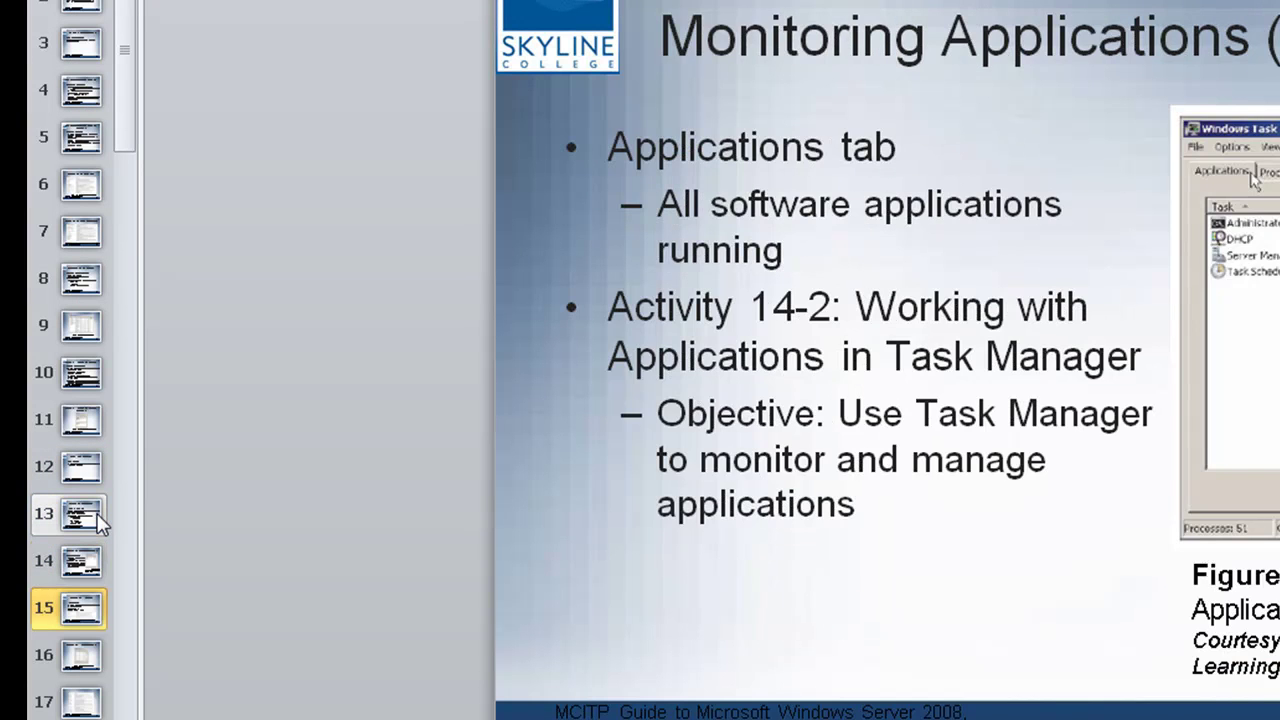
key("Down")
key("Down")
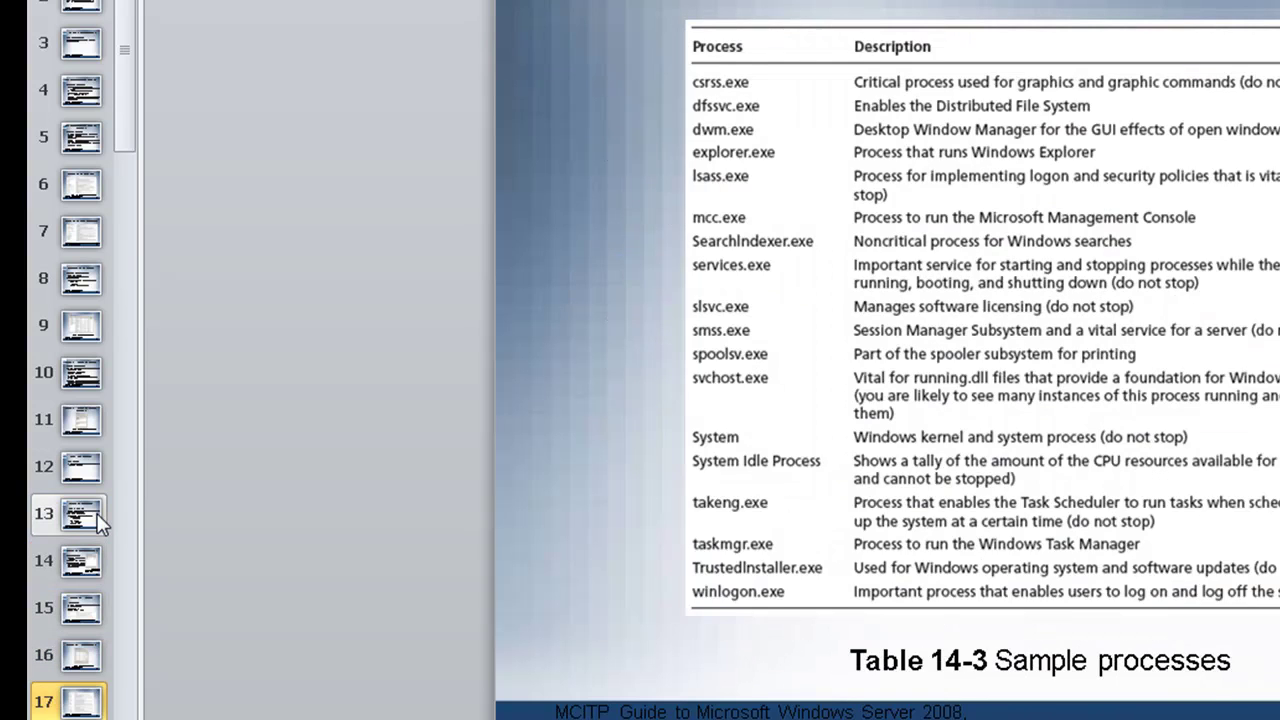
key("Down")
scroll(100, 521, "down", 6)
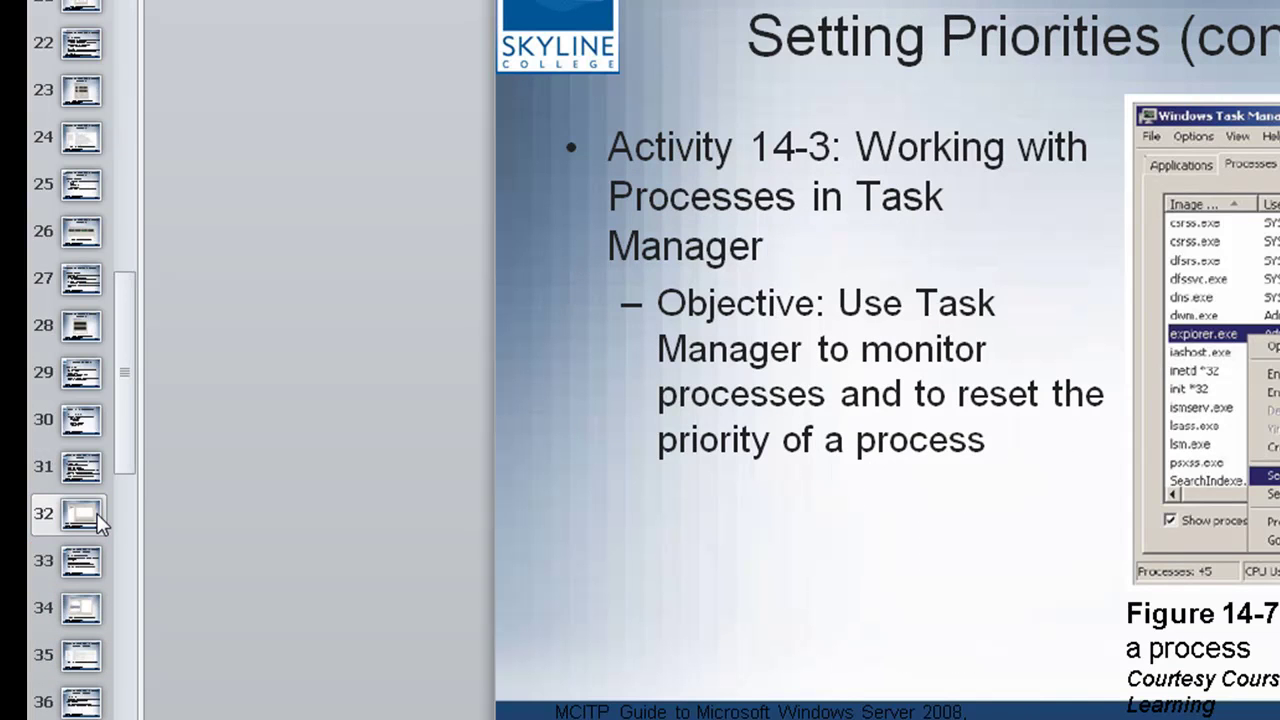
key("Down")
key("Down")
key("Down")
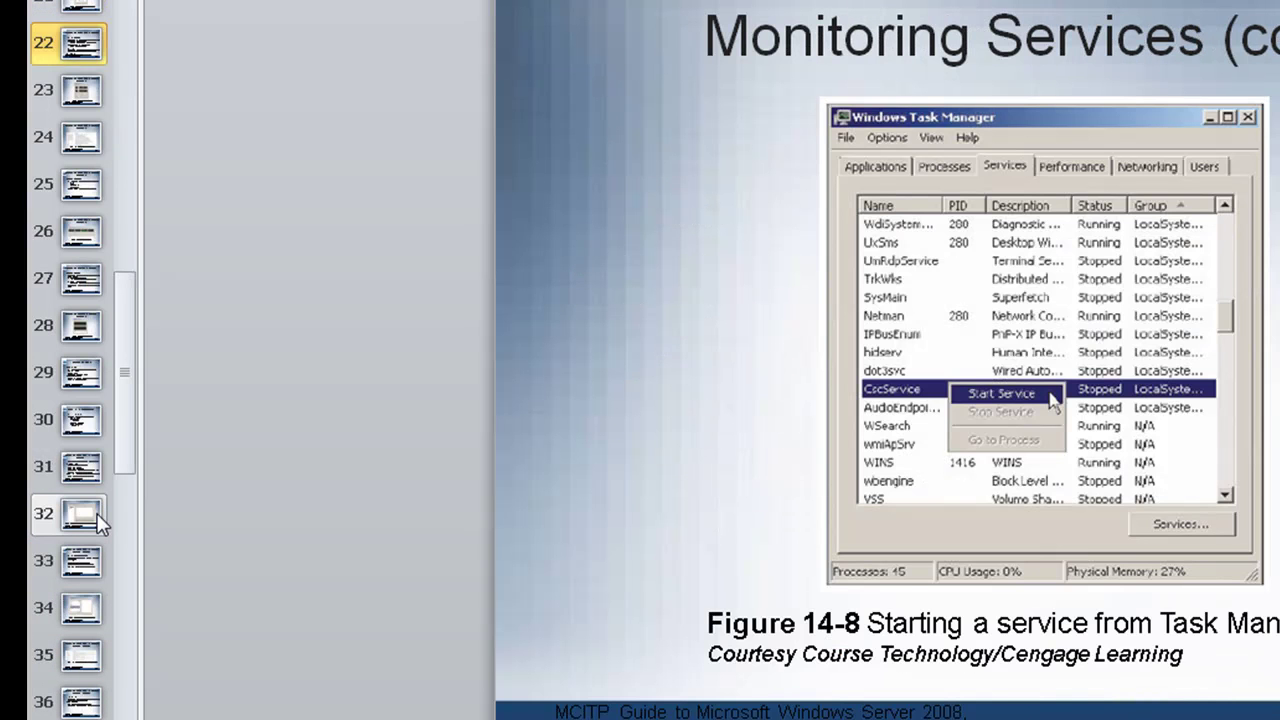
key("Down")
key("Down")
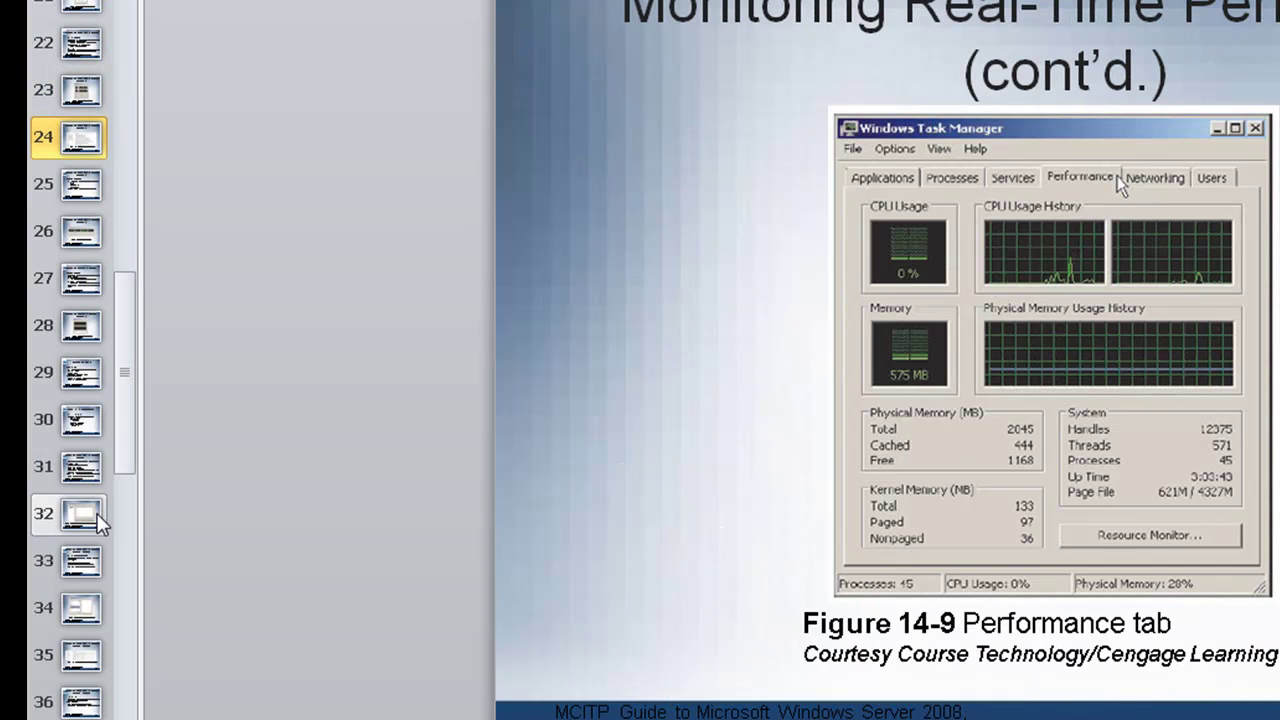
key("Down")
key("Down")
key("Down")
key("Down")
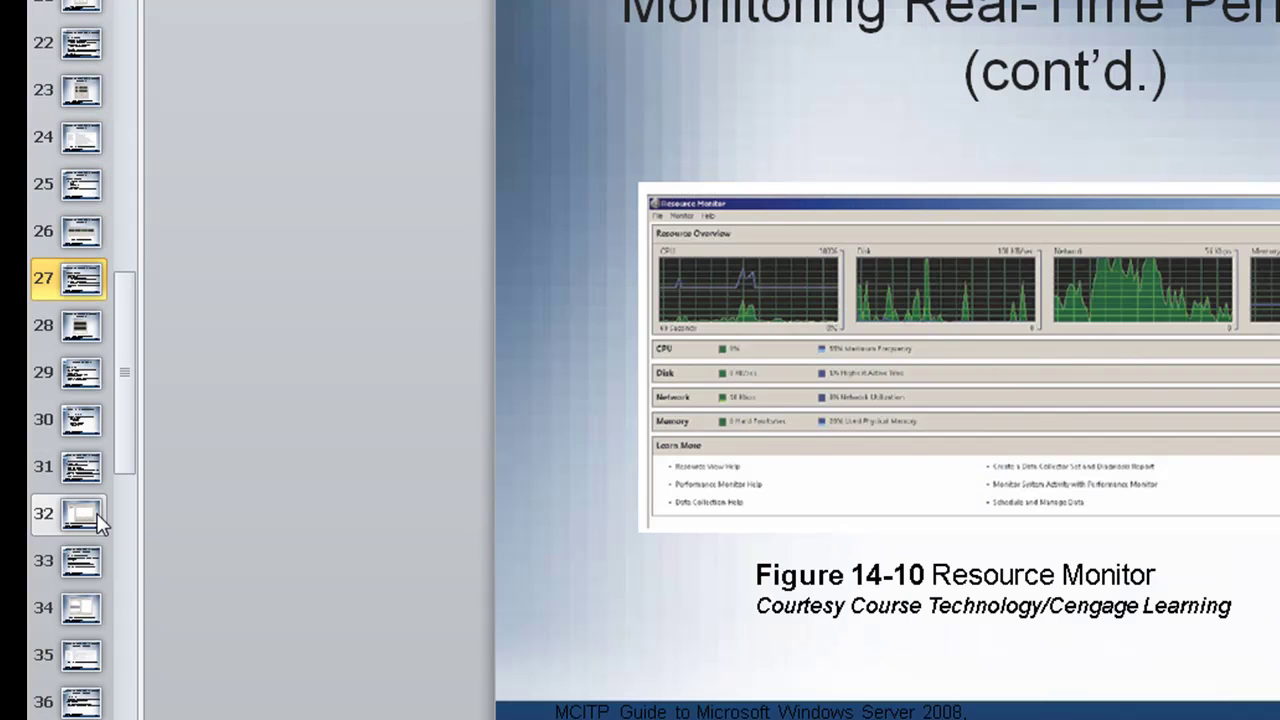
key("Down")
key("Down")
key("Down")
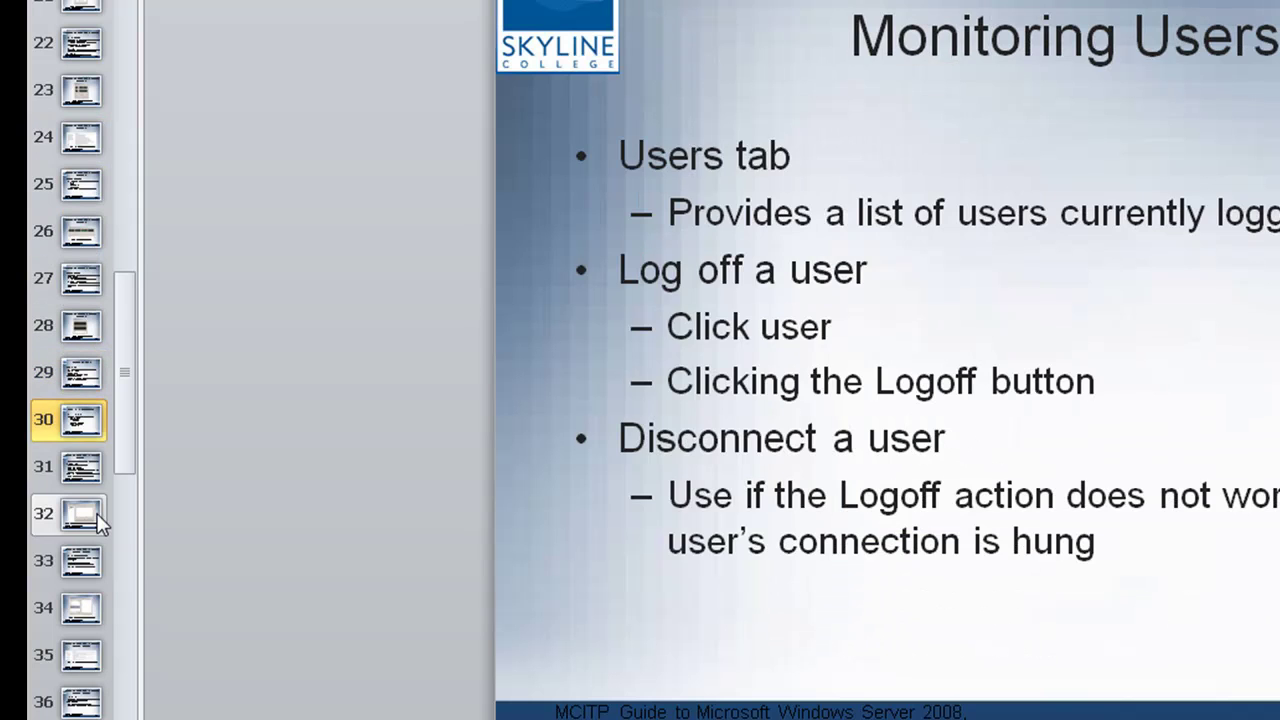
- Skim the Performance Monitor slides from slide 32 to the multiple-object monitoring figure on slide 38
left_click(98, 516)
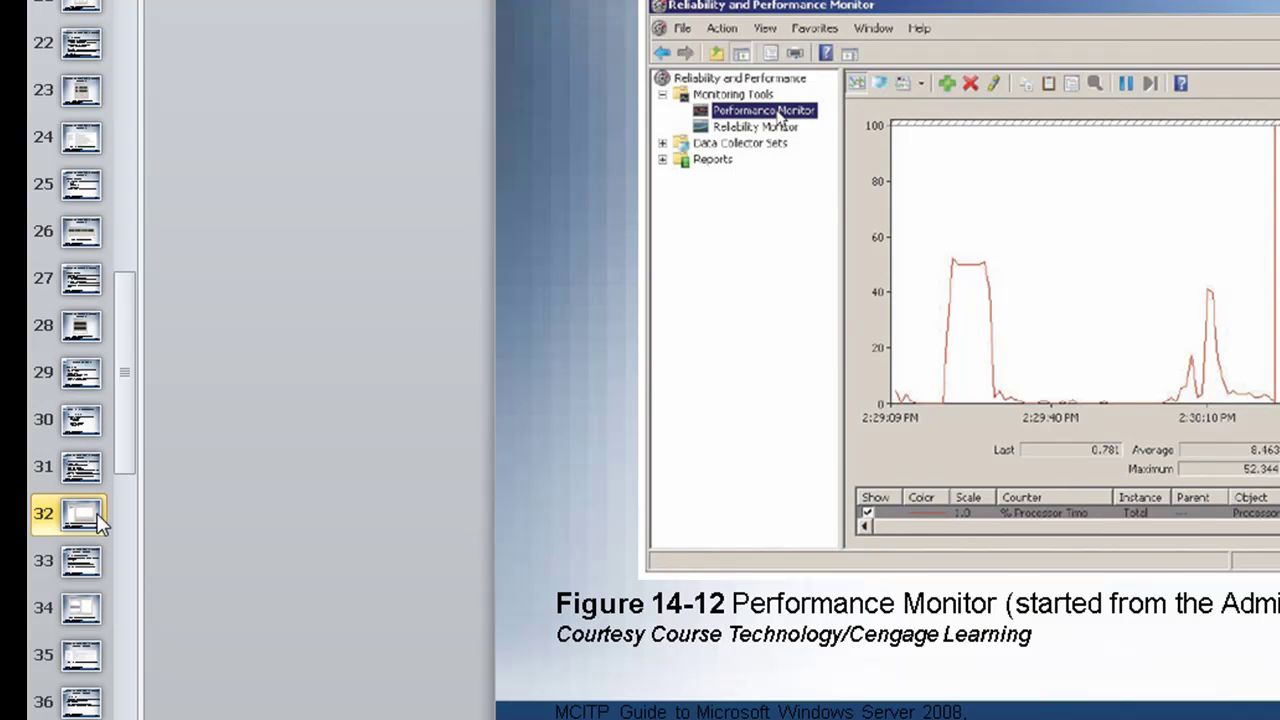
key("Down")
key("Down")
key("Down")
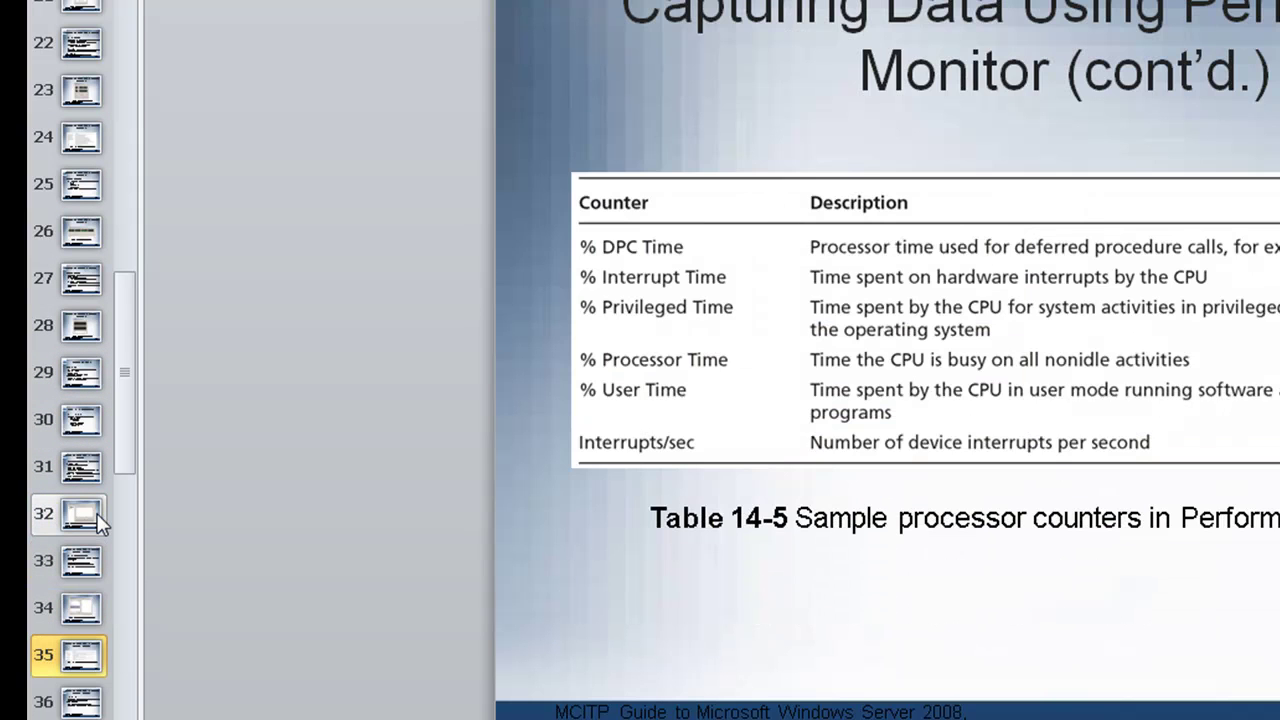
key("Down")
key("Down")
key("Down")
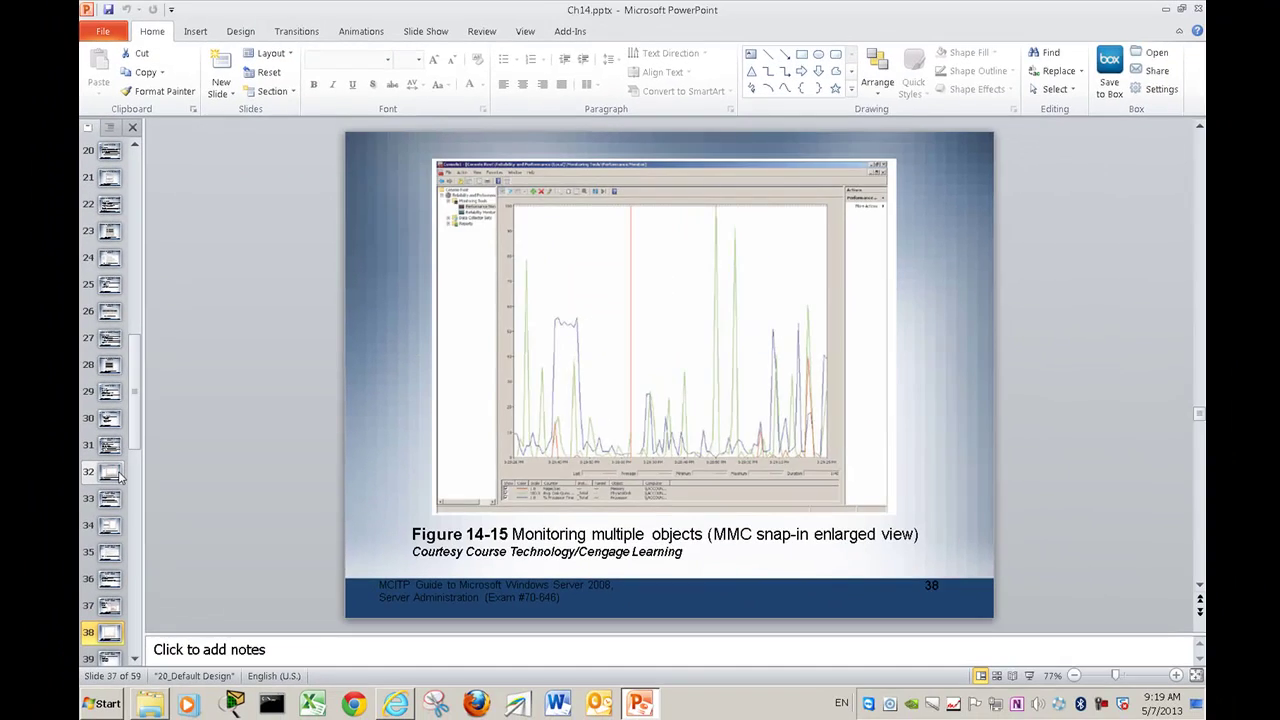
- Skim the following Ch14 slides up to the Reliability Monitor figure on slide 54
key("Down")
key("Down")
key("Down")
key("Down")
key("Down")
key("Down")
key("Down")
key("Down")
key("Down")
key("Down")
key("Down")
key("Down")
key("Down")
key("Down")
key("Down")
key("Down")
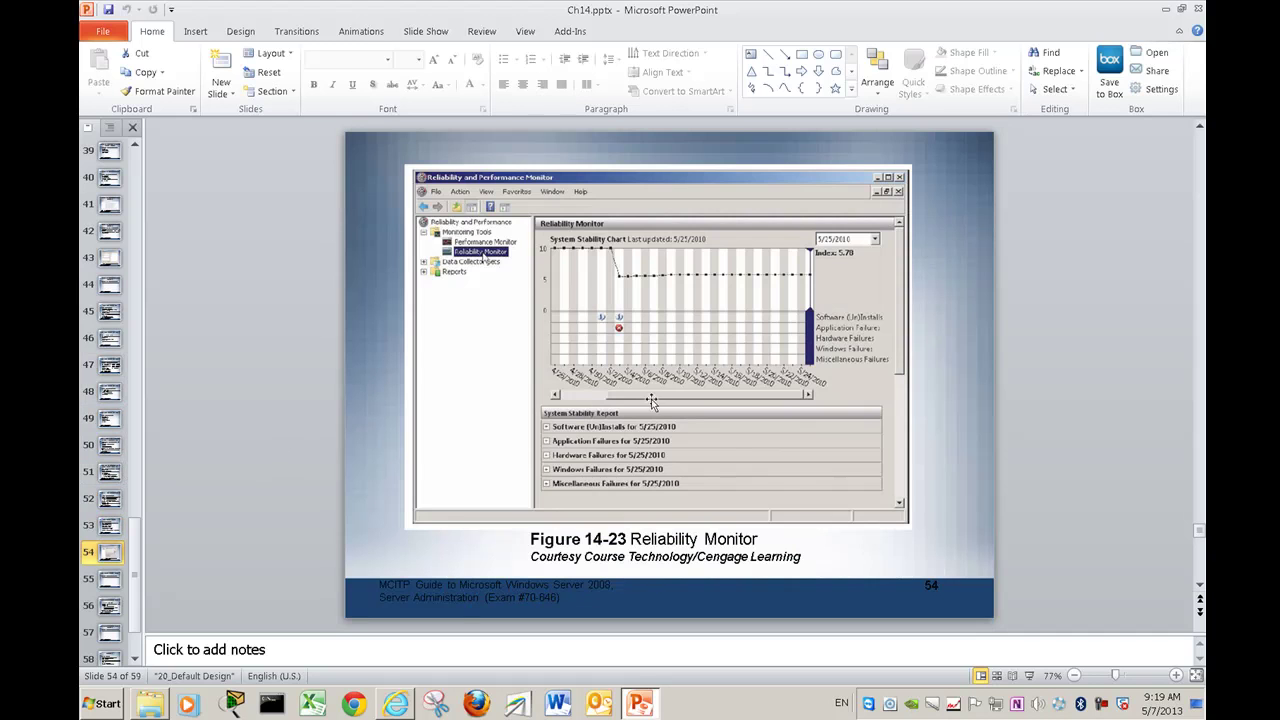
- View the Reliability Monitor activity and SNMP service slides, ending on the Summary slide 58
left_click(110, 585)
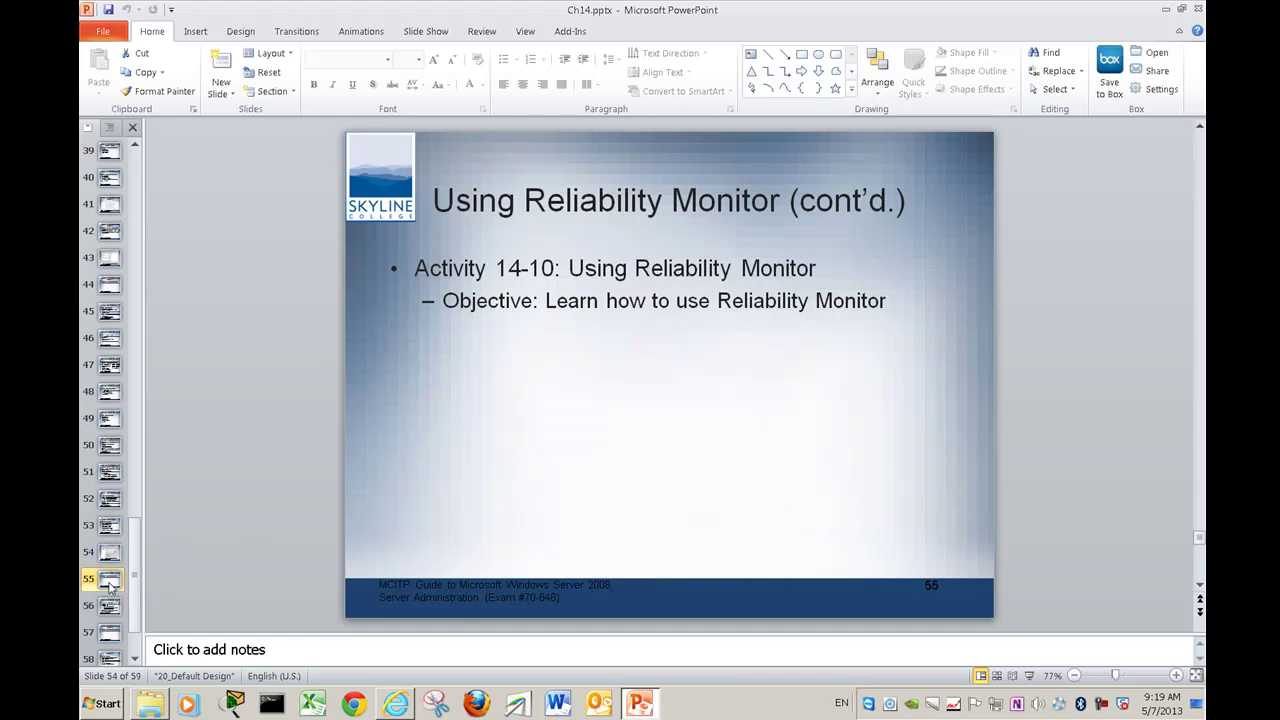
left_click(110, 606)
left_click(110, 632)
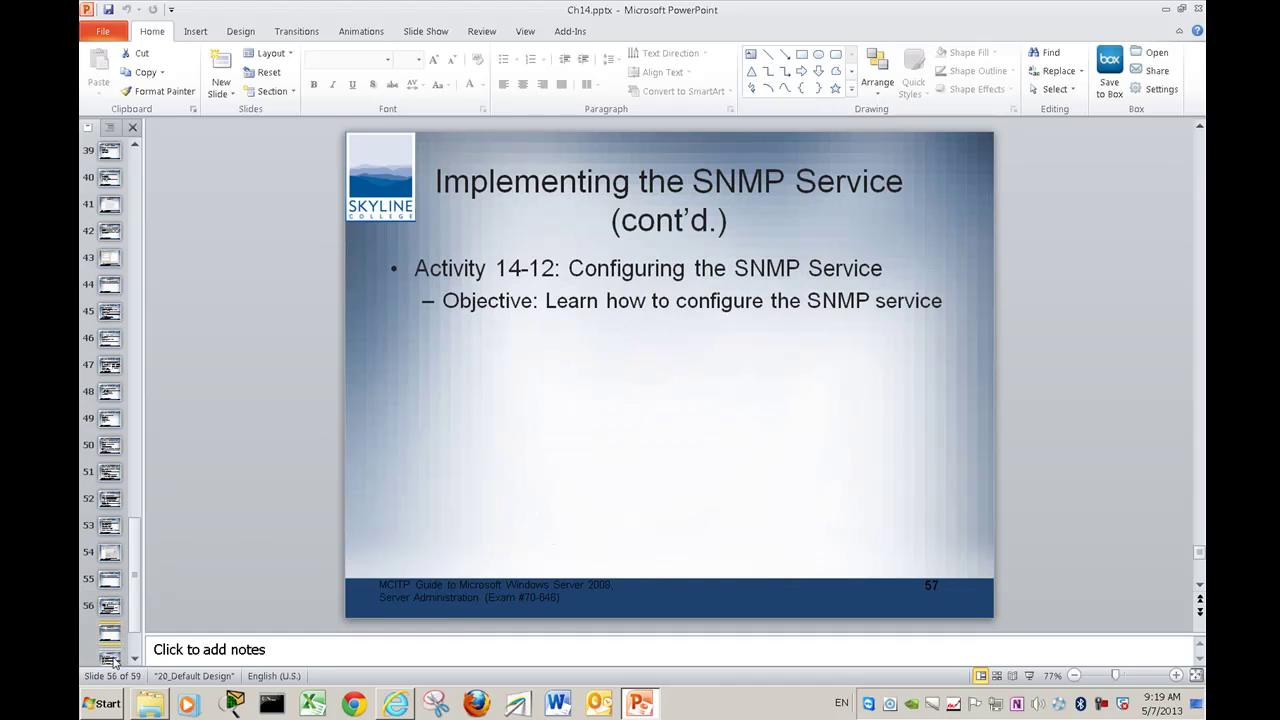
left_click(112, 659)
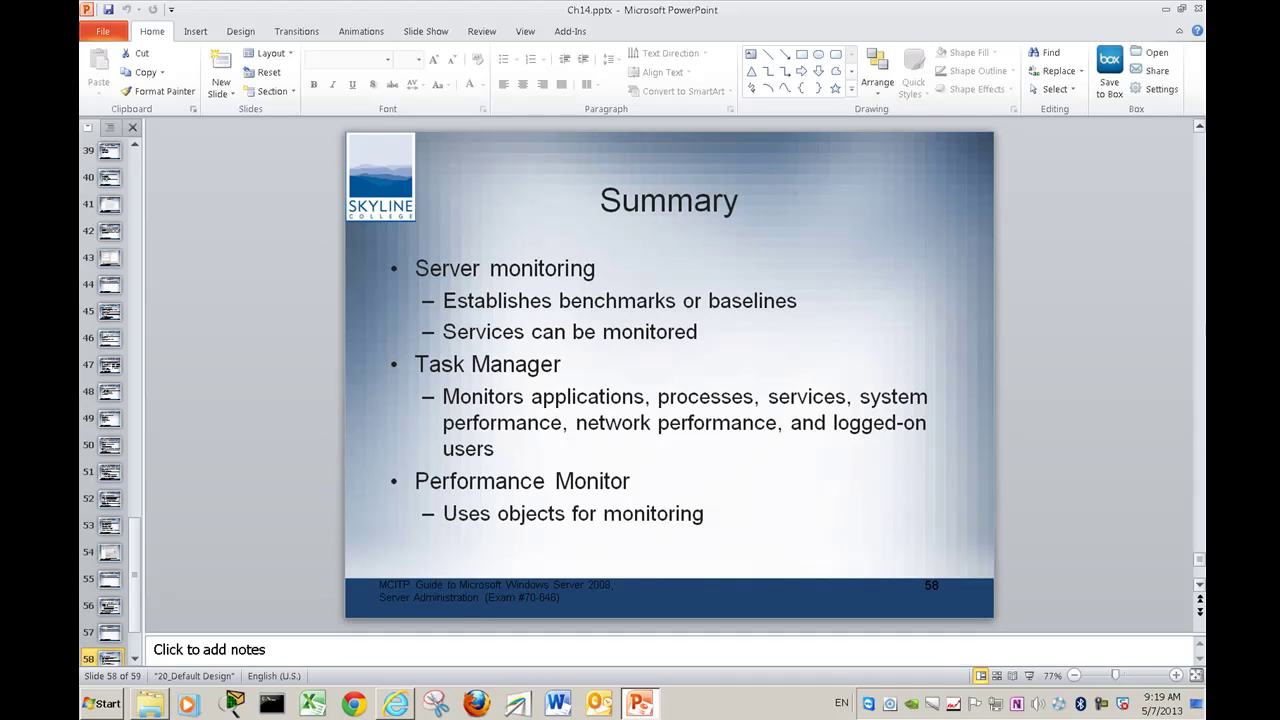
- Open the Ch15 presentation from the CIS2510 folder and start its slide show, advancing to Learning Objectives
left_click(1166, 8)
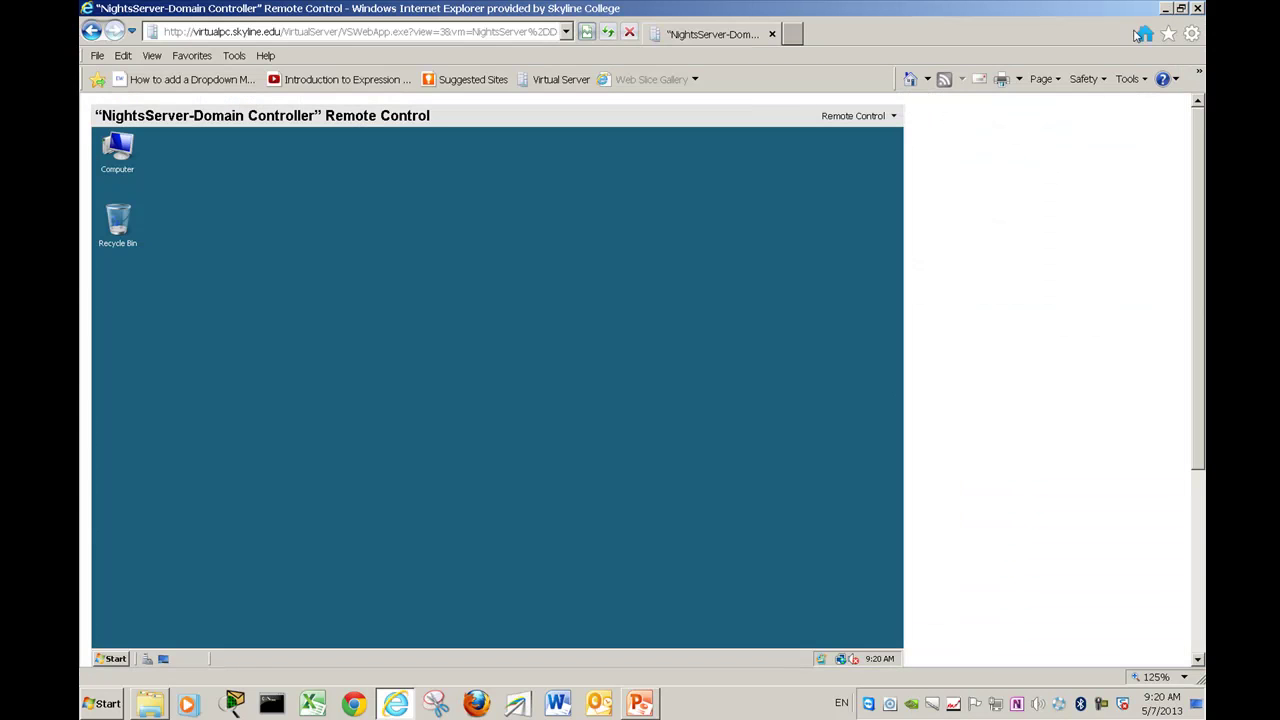
left_click(1166, 9)
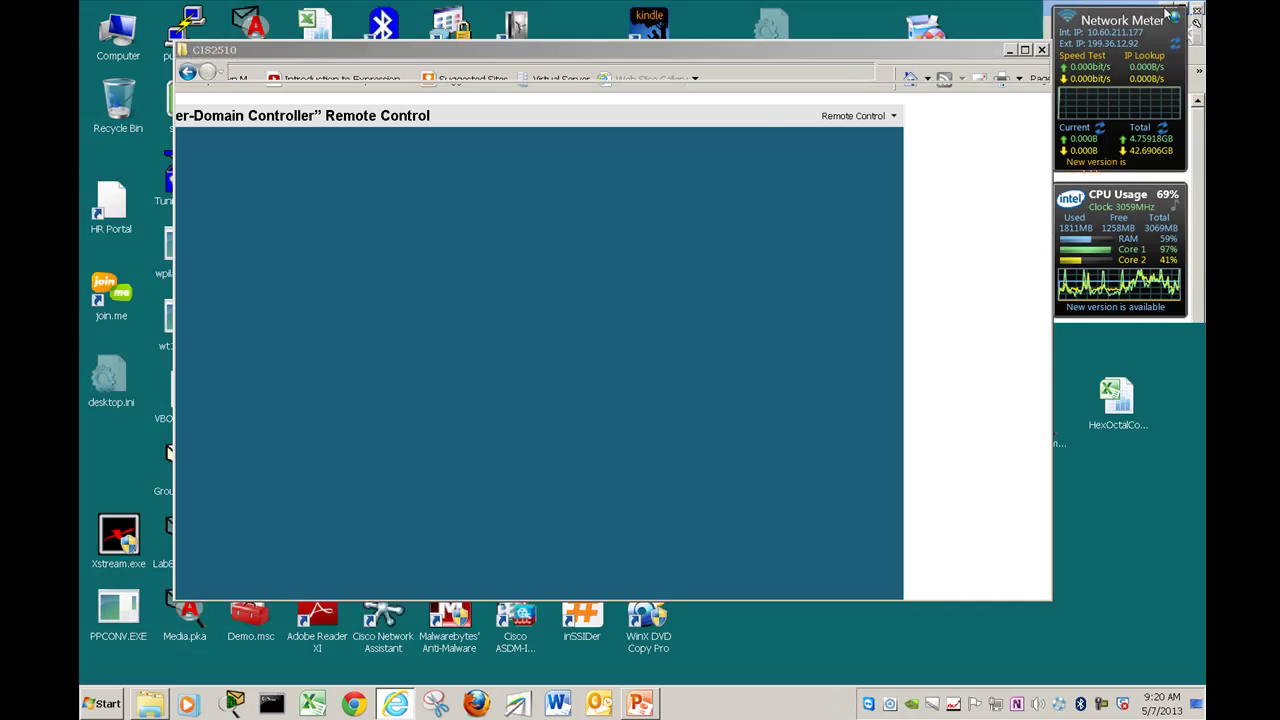
double_click(385, 368)
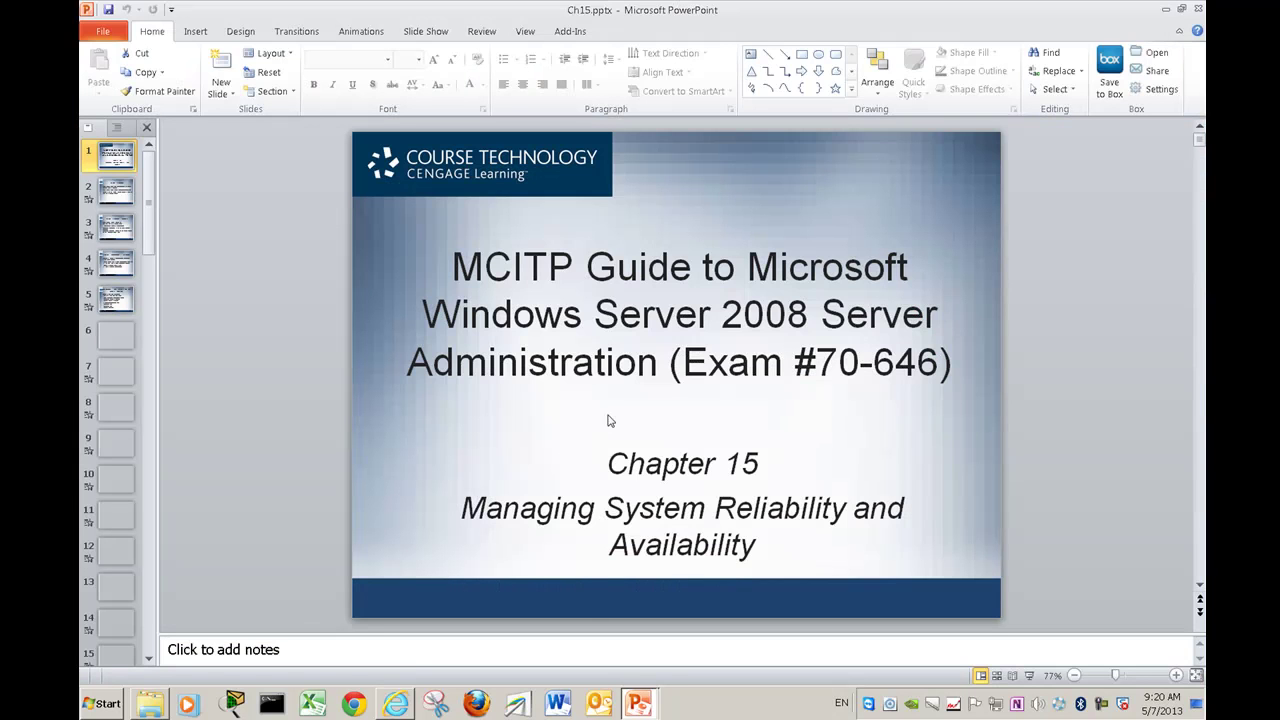
left_click(1029, 675)
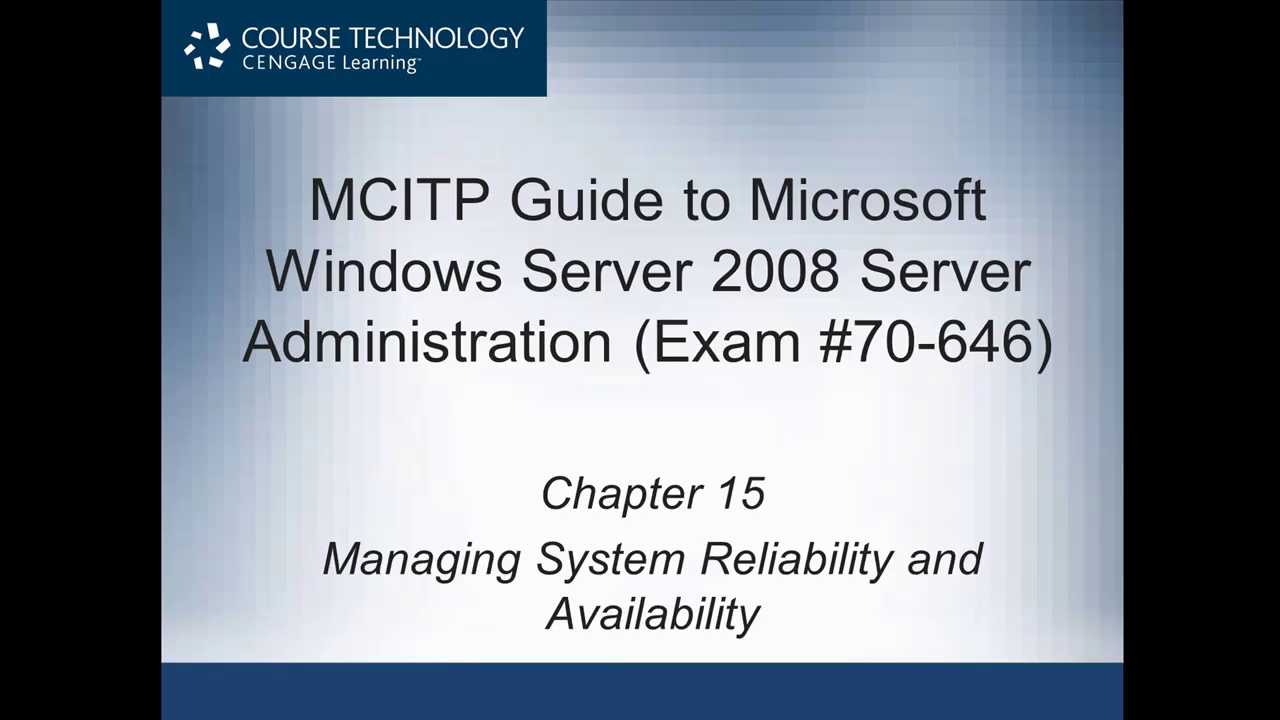
key("Right")
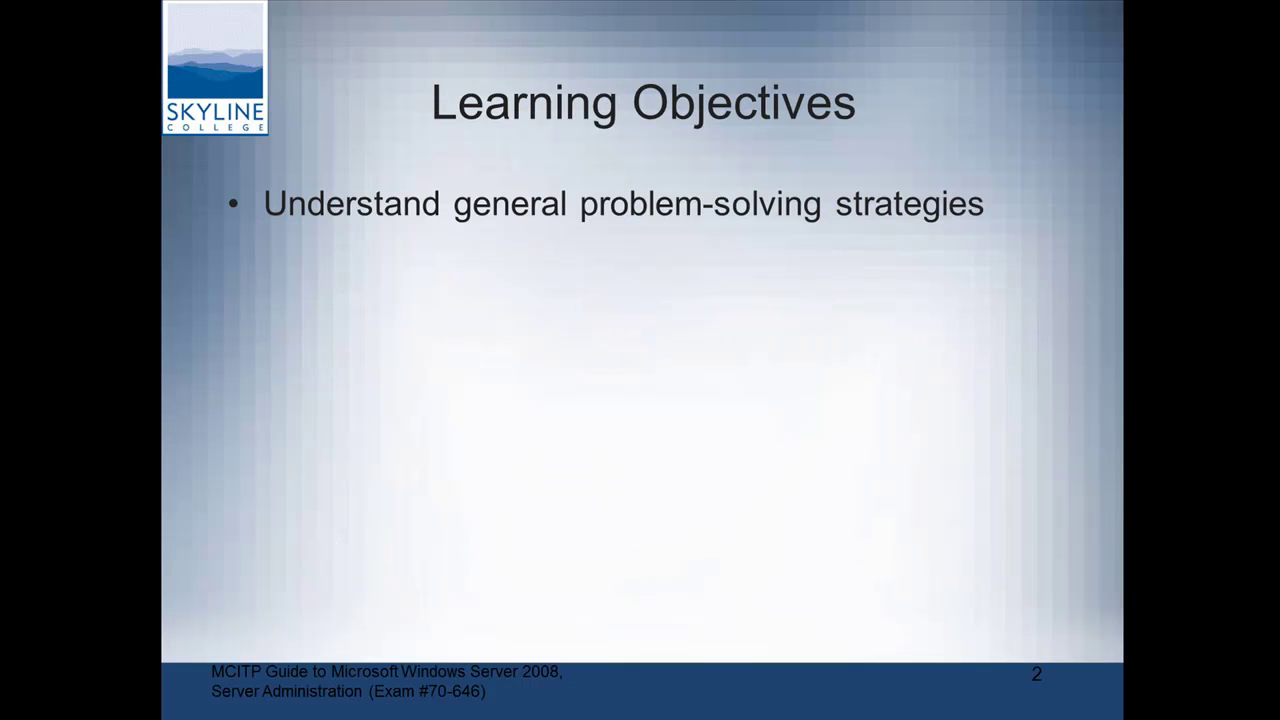